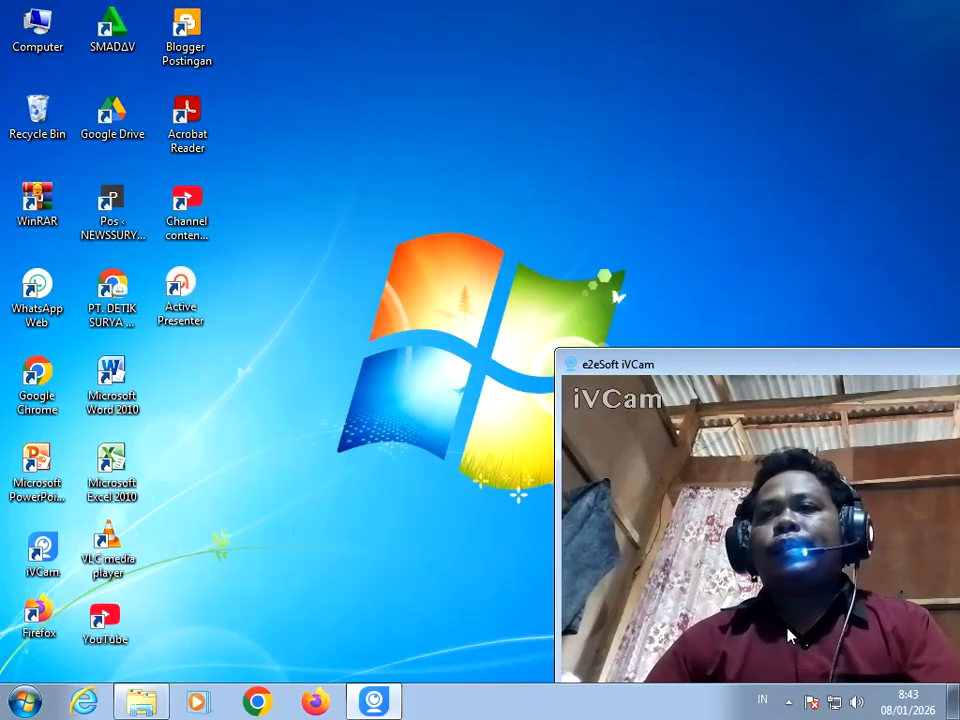
click(789, 703)
right_click(405, 285)
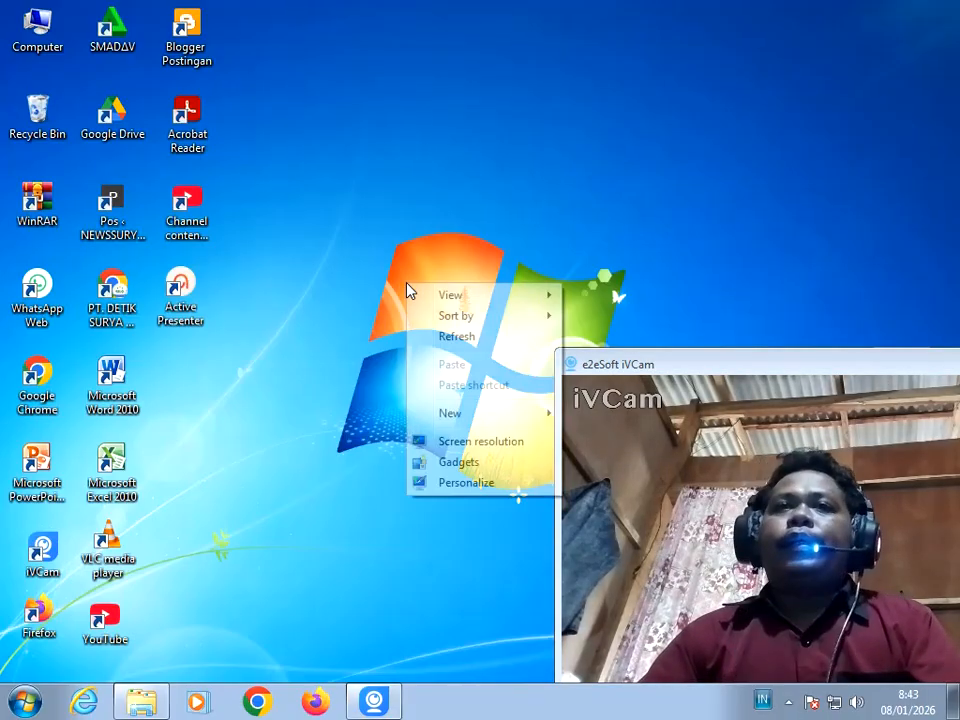
click(453, 340)
right_click(388, 262)
click(448, 316)
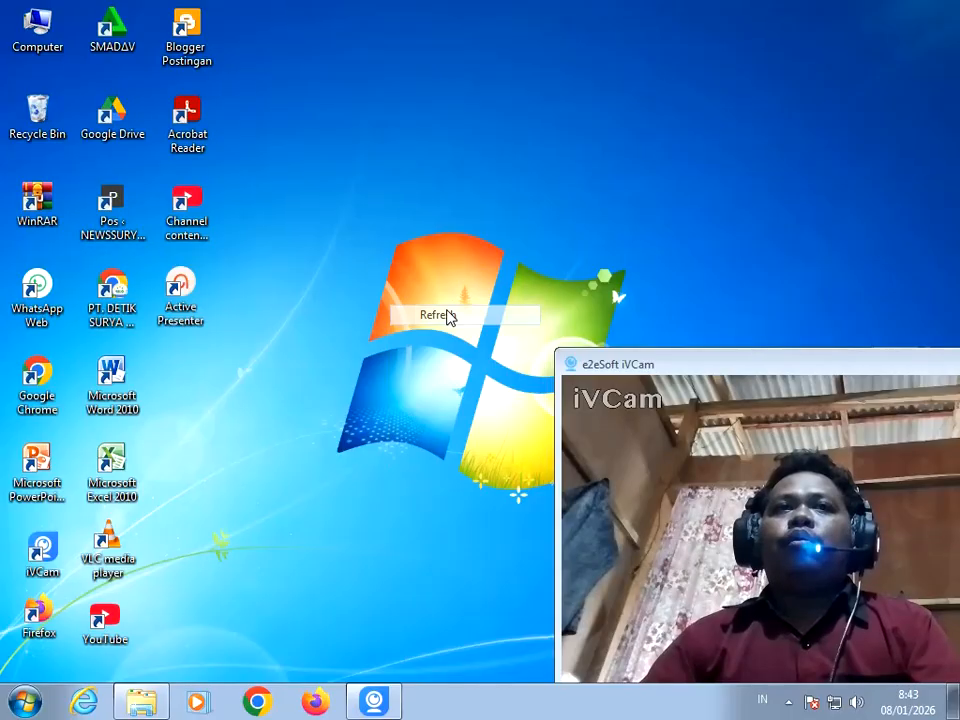
right_click(391, 248)
click(443, 303)
right_click(373, 231)
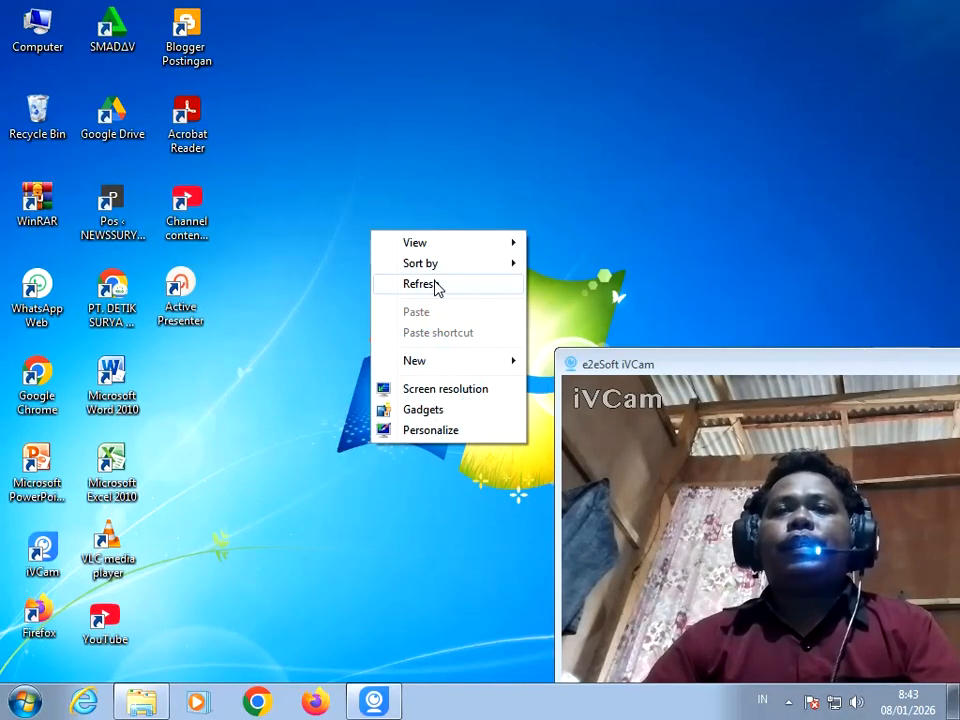
click(435, 284)
right_click(377, 227)
click(424, 279)
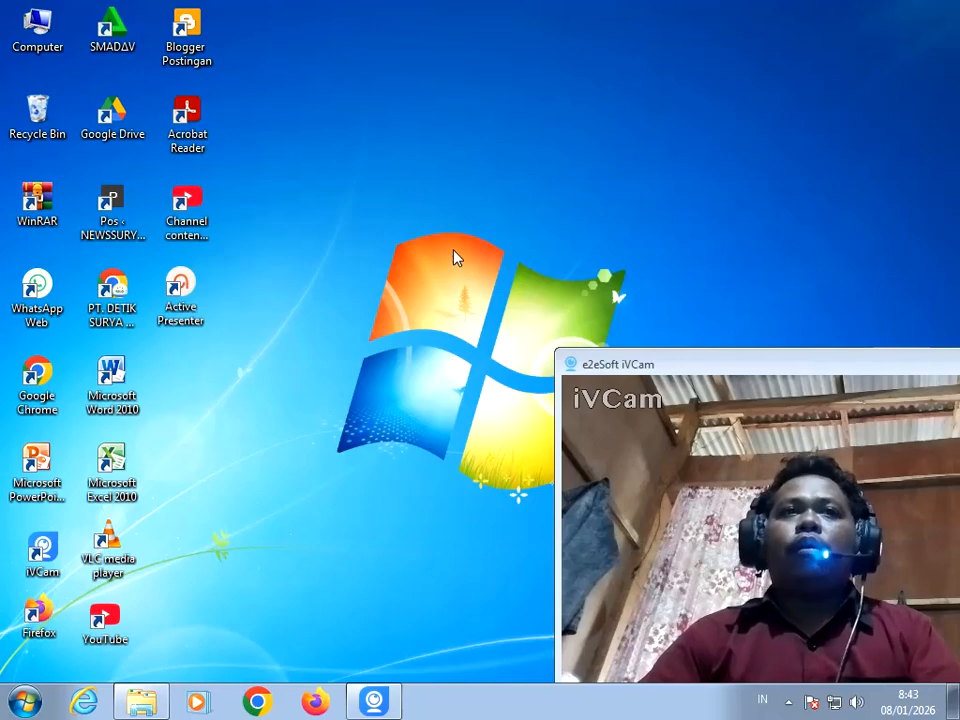
click(122, 290)
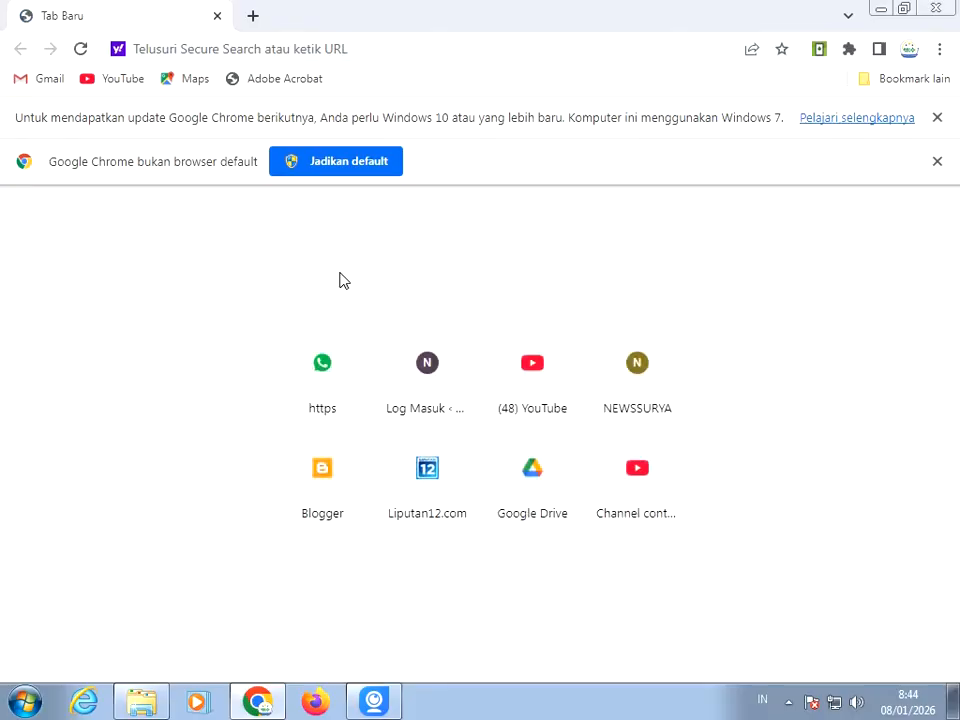
click(315, 52)
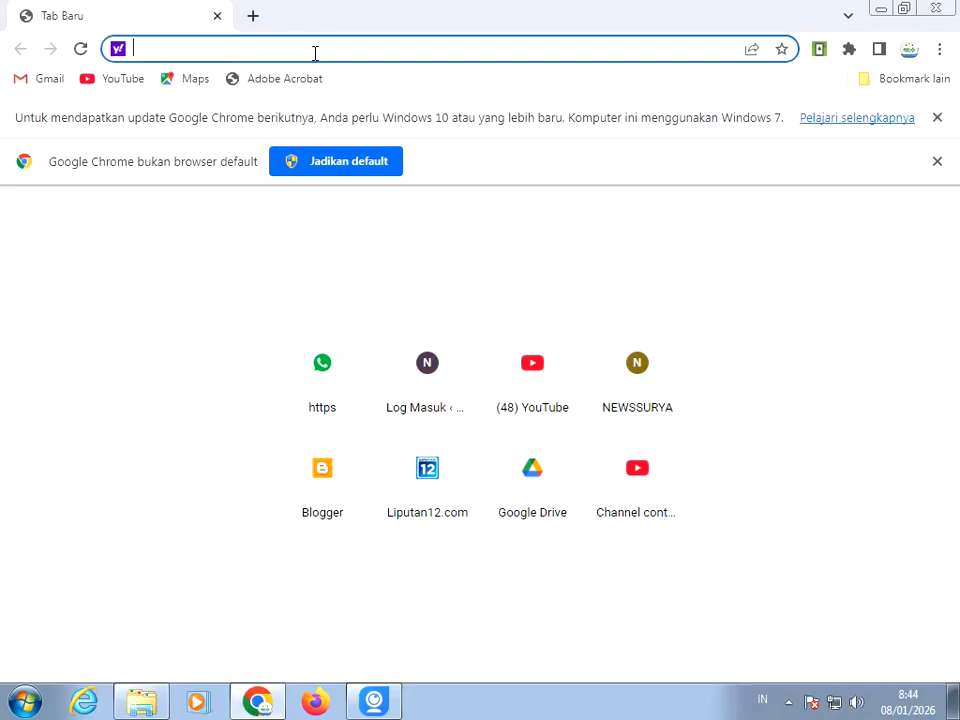
text(b)
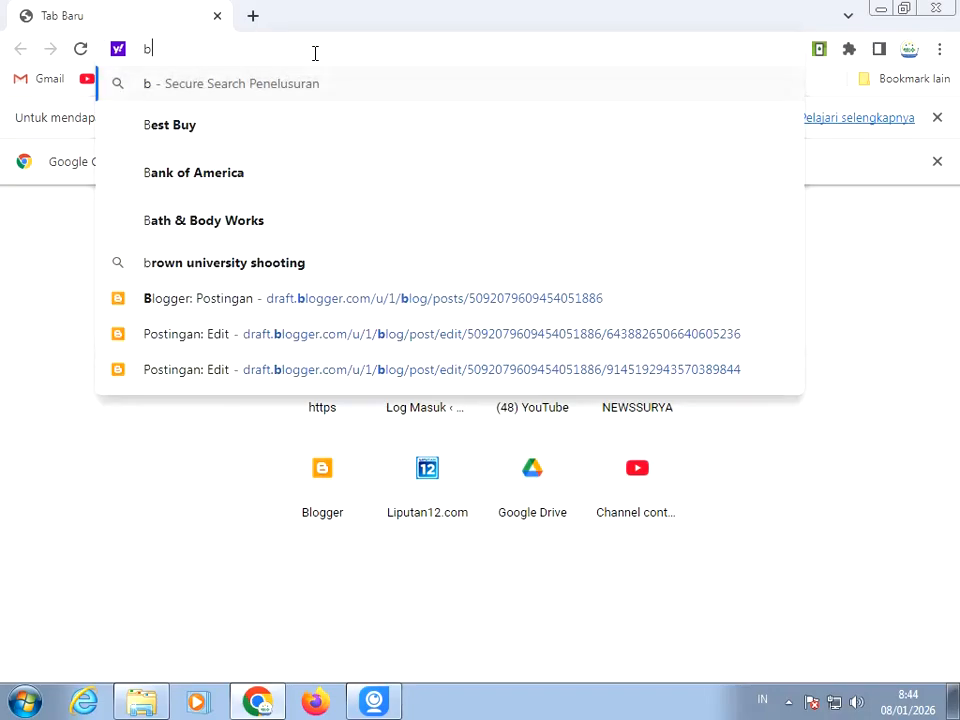
text(loger)
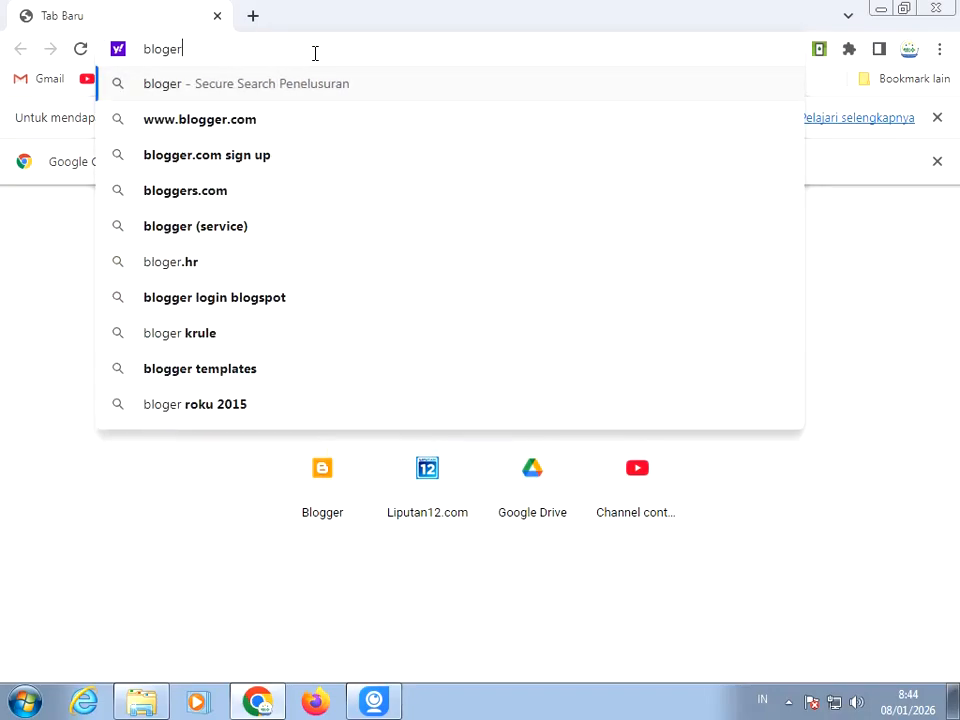
click(252, 119)
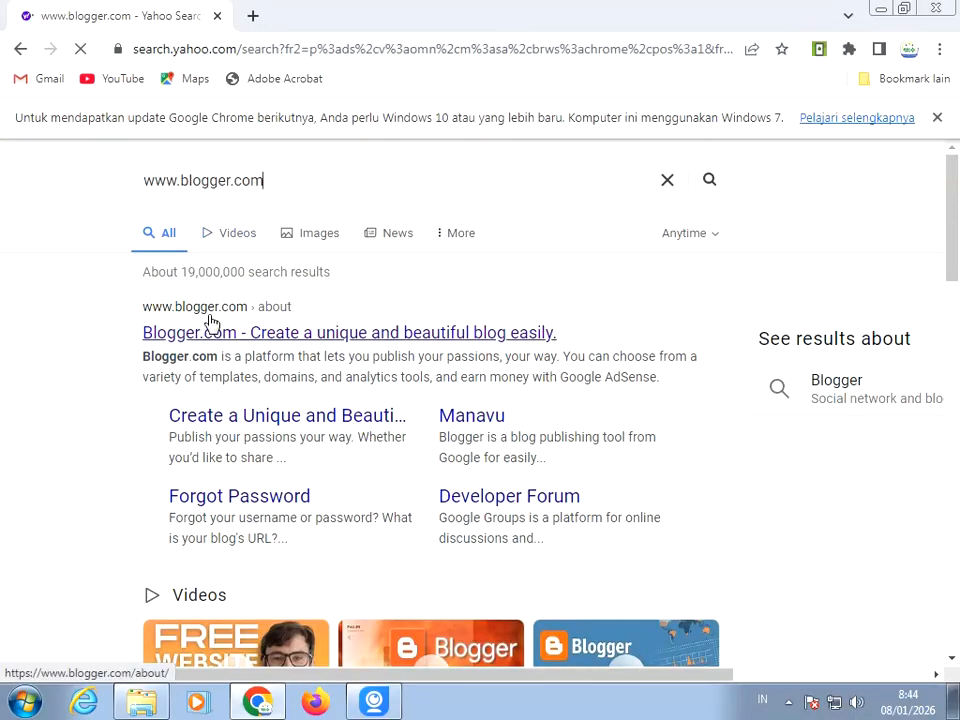
click(216, 336)
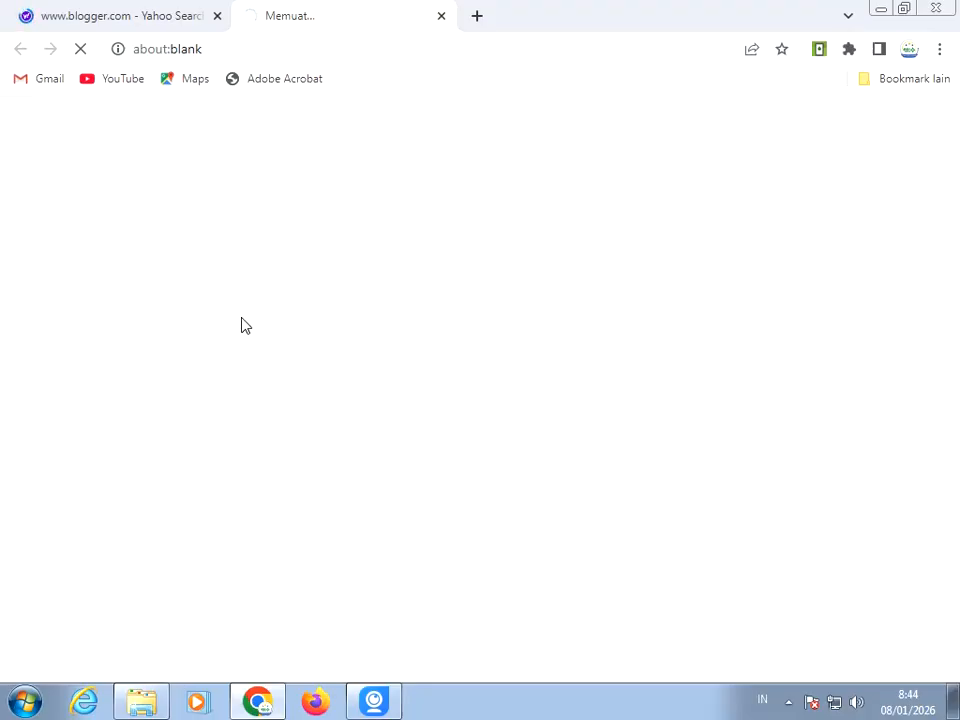
Sign in to Blogger with the second saved Google account, the personal one
click(373, 702)
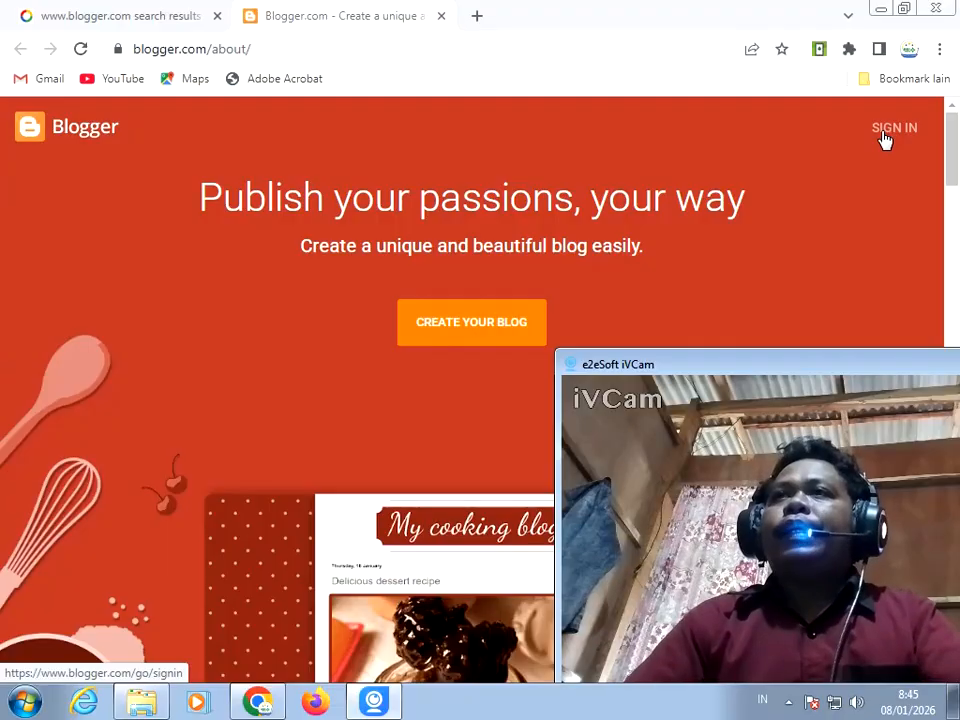
click(888, 133)
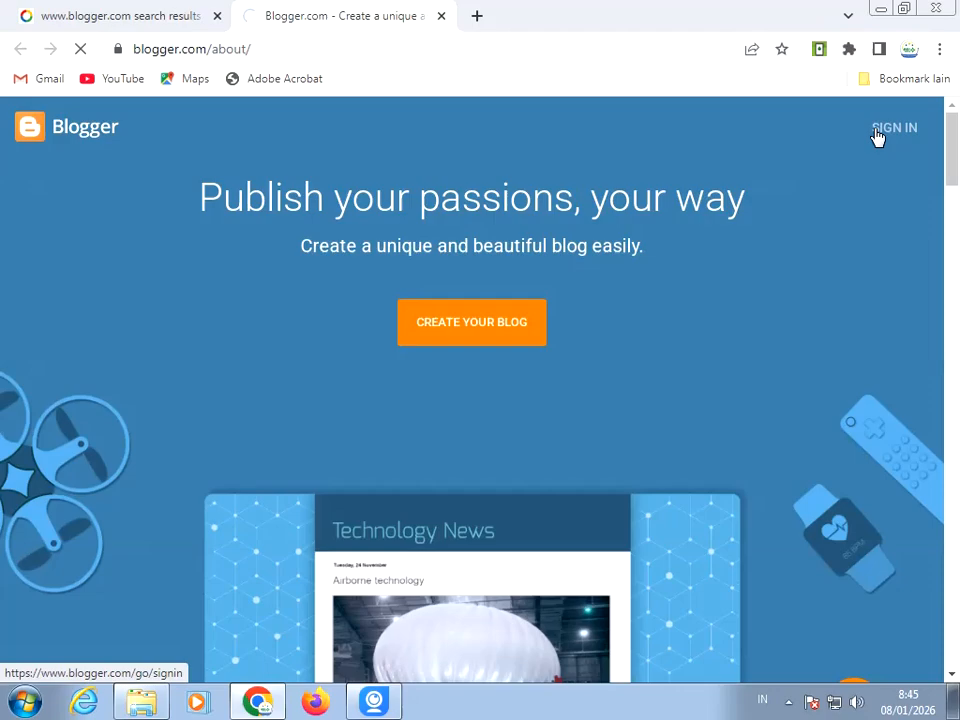
click(876, 136)
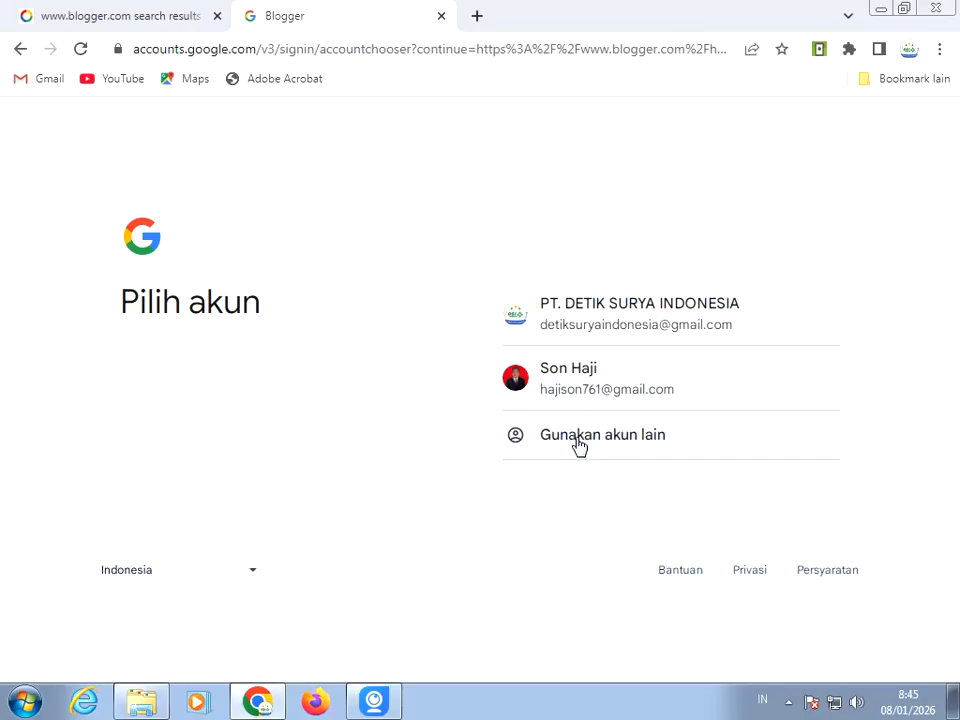
click(589, 389)
click(376, 701)
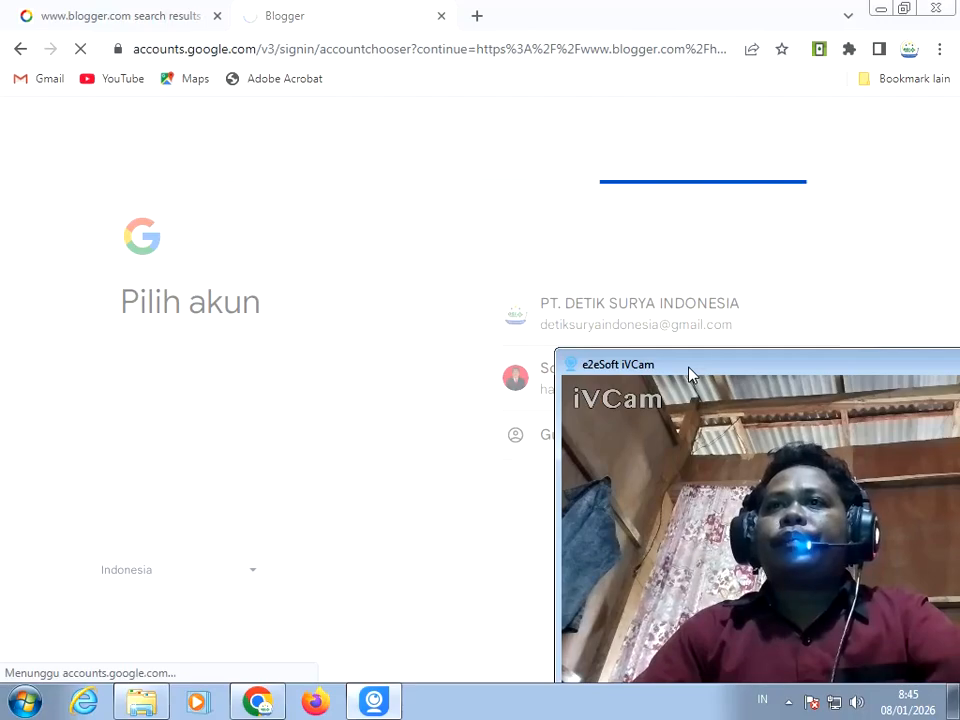
Start a new post on the Liputan12.com blog
drag(690, 374, 778, 381)
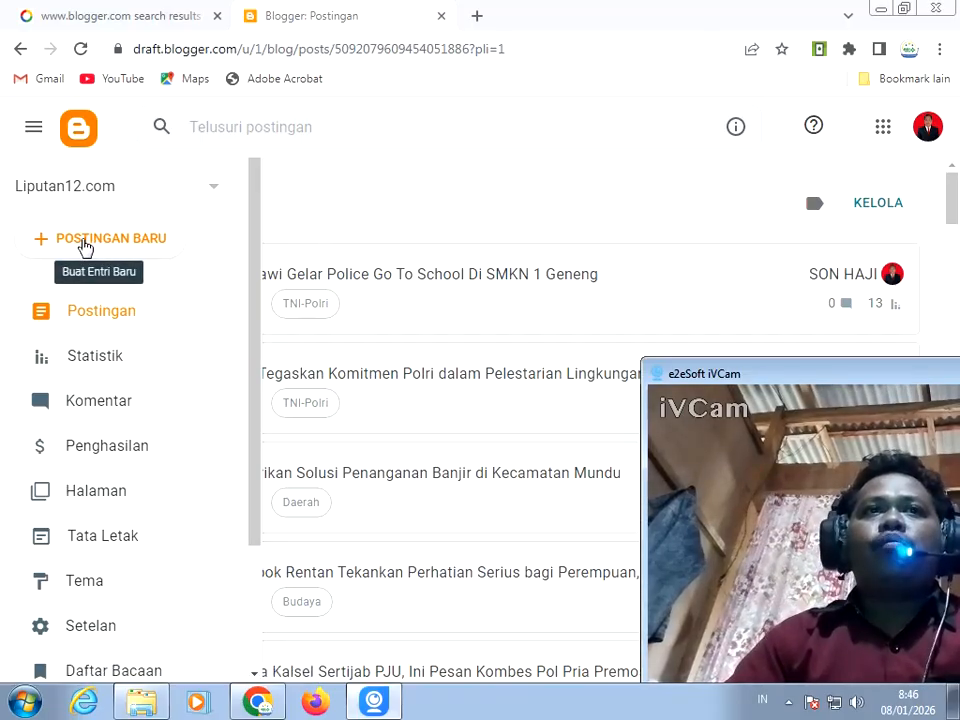
click(85, 245)
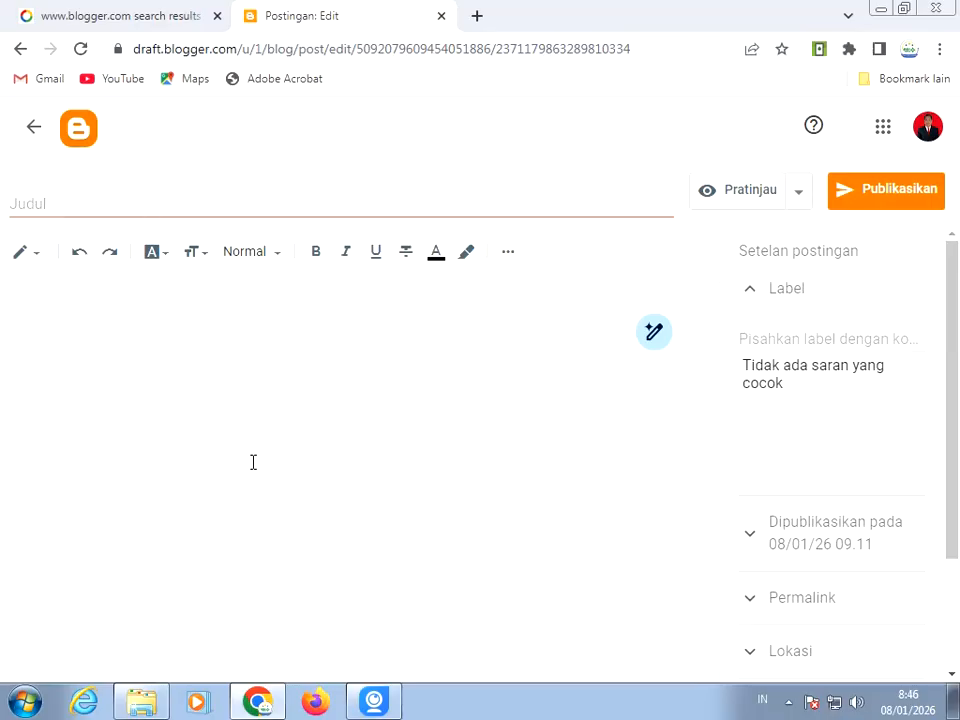
click(376, 700)
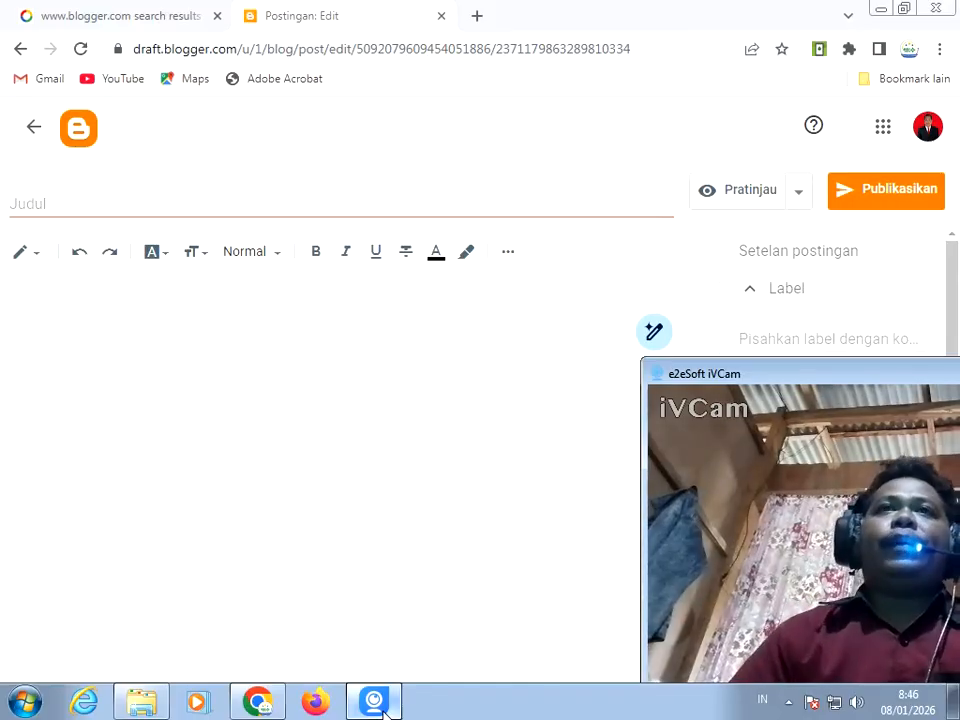
Load web.whatsapp.com in a new browser tab
click(477, 17)
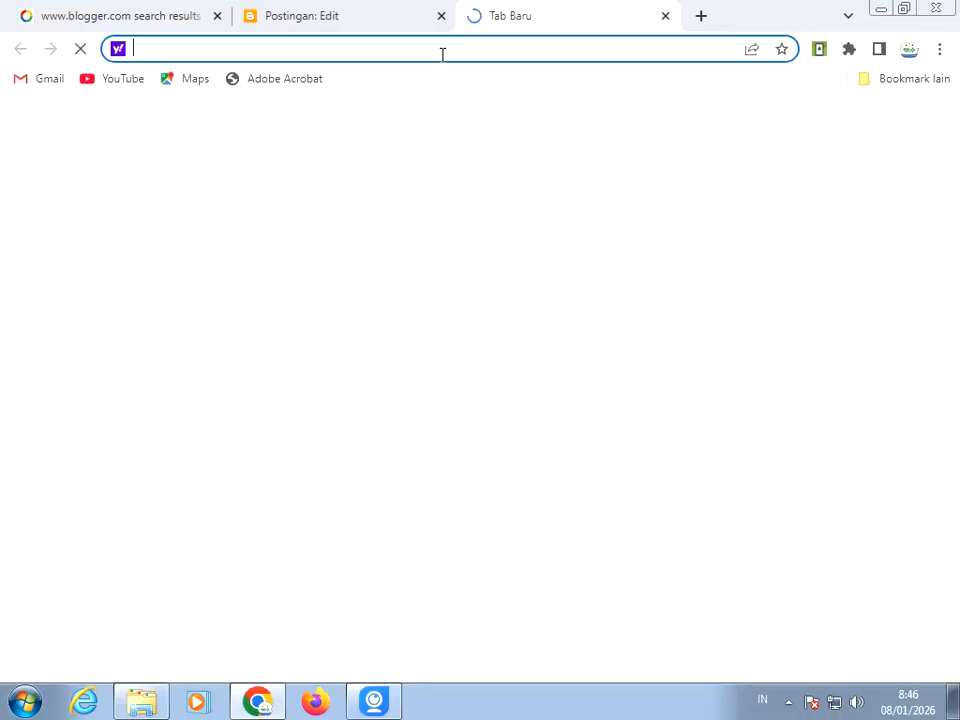
text(w)
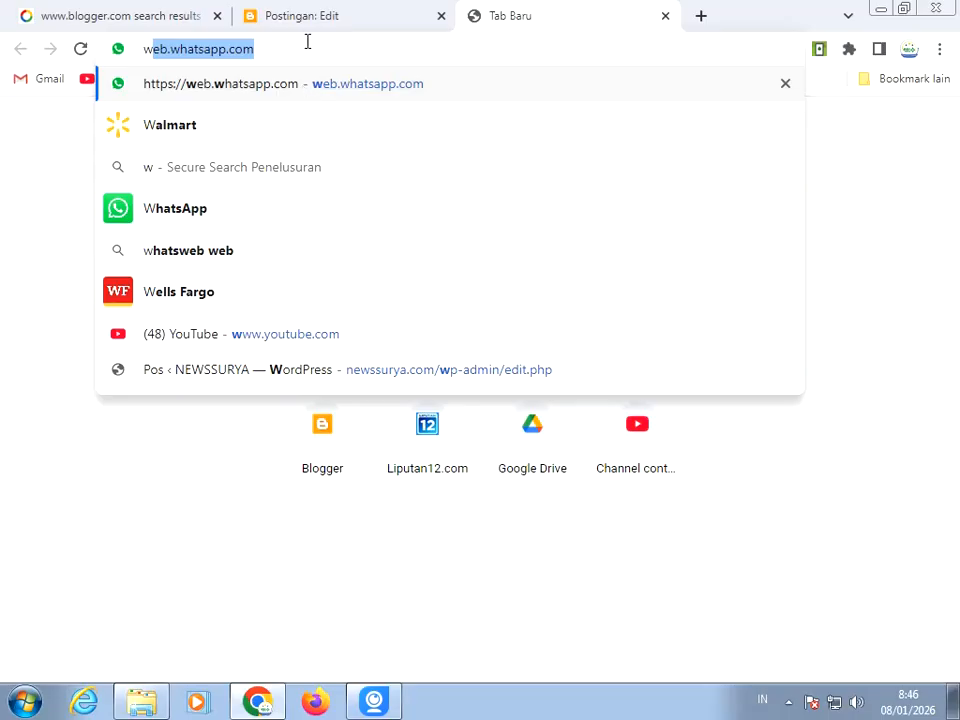
key(Right)
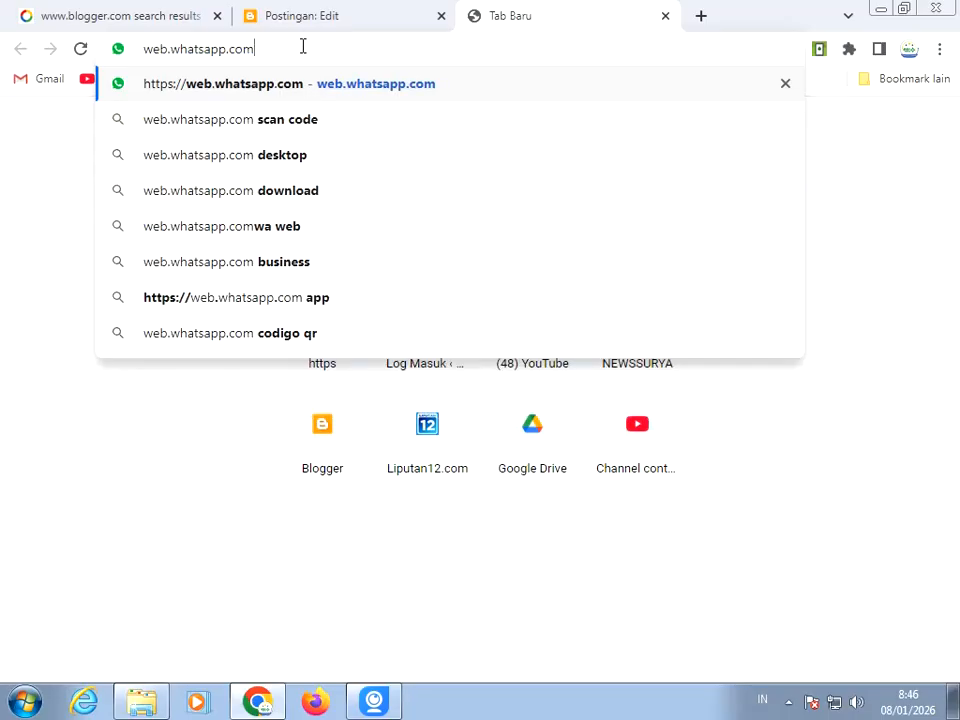
key(Return)
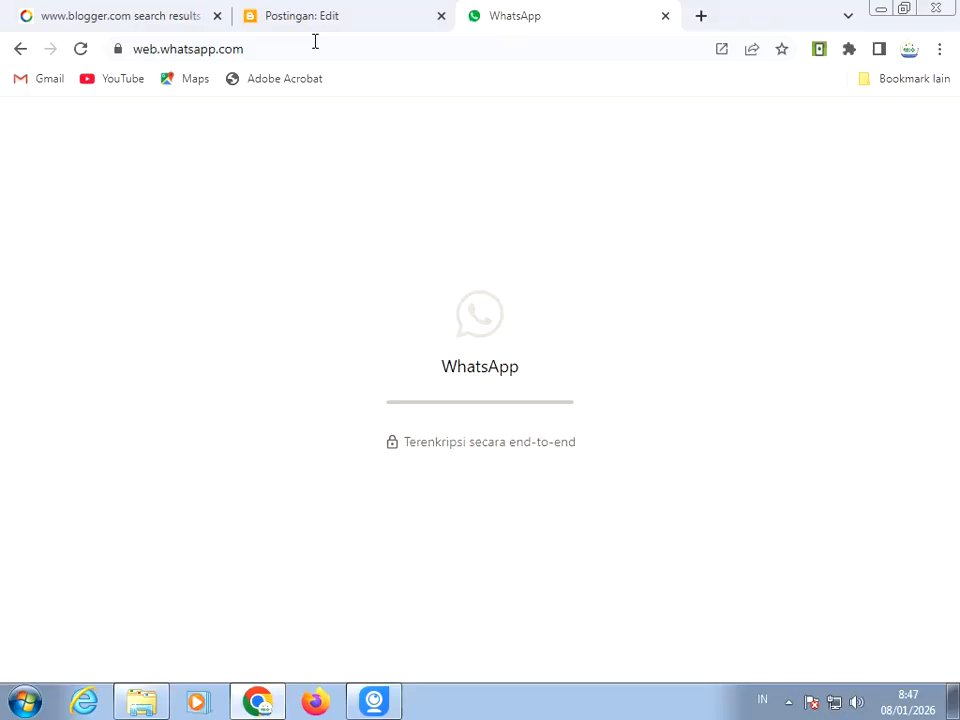
click(372, 701)
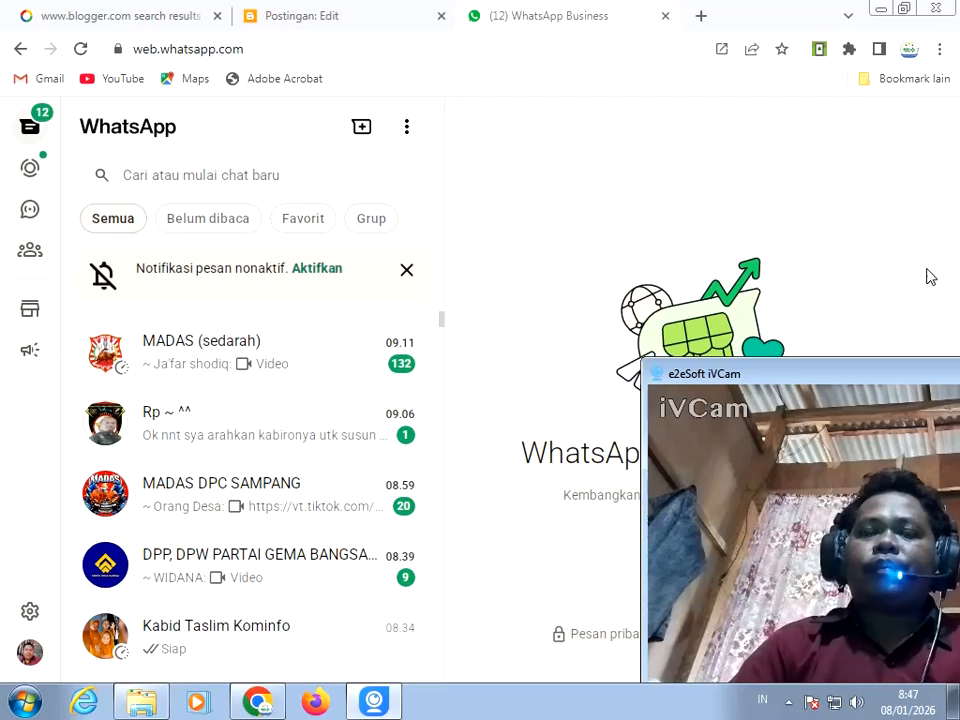
Find the Beritategas.com contact's chat, whose latest message is three photos, and open it
click(540, 362)
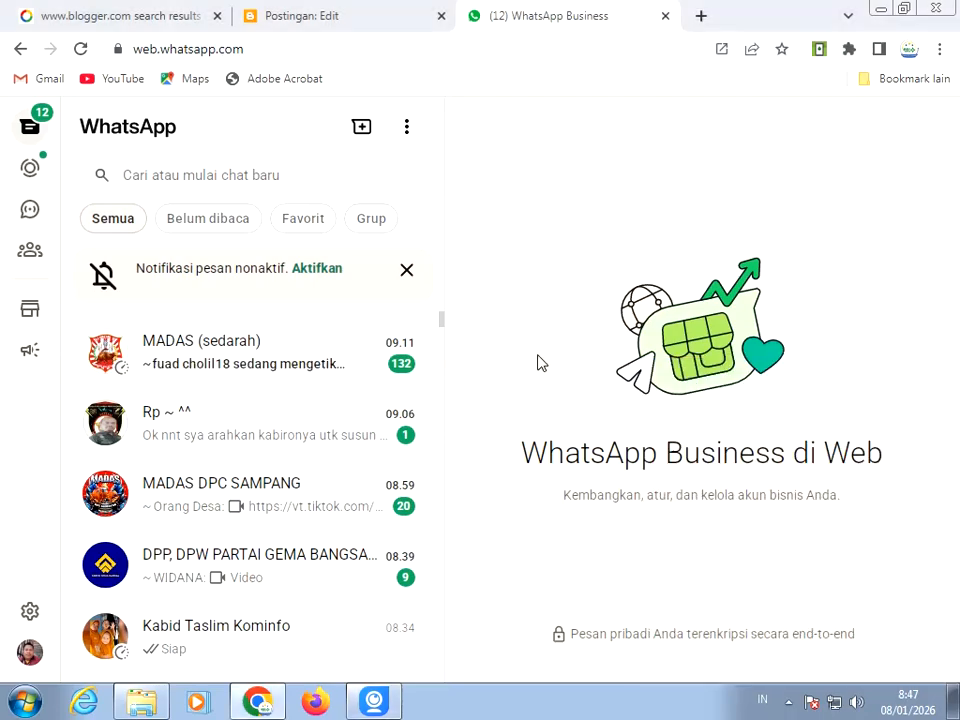
scroll(345, 453, down, 3)
scroll(345, 452, down, 2)
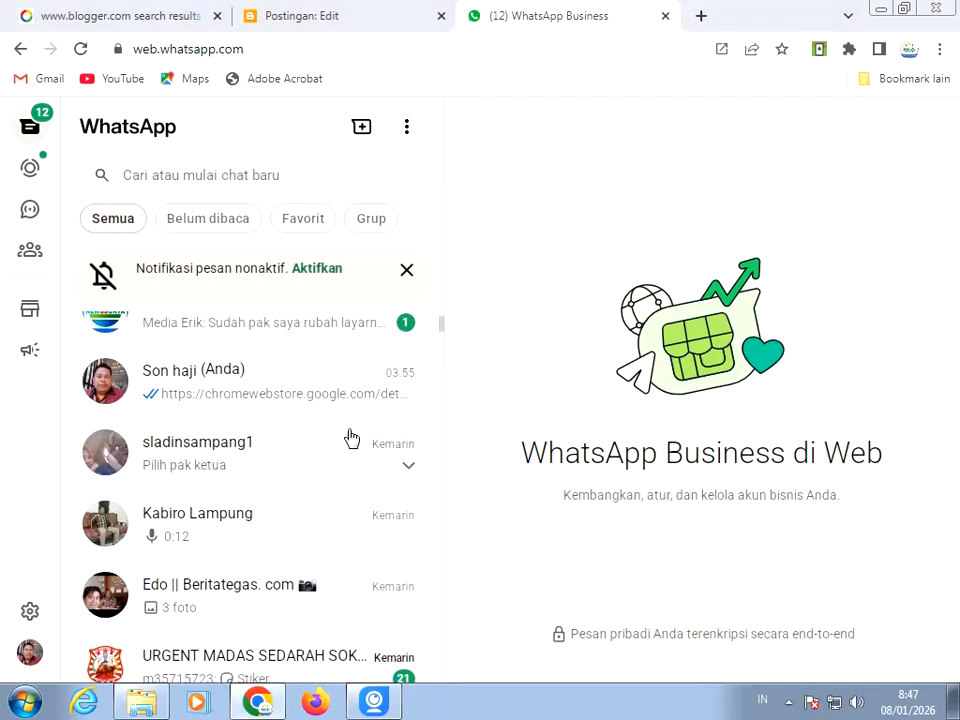
scroll(345, 440, down, 2)
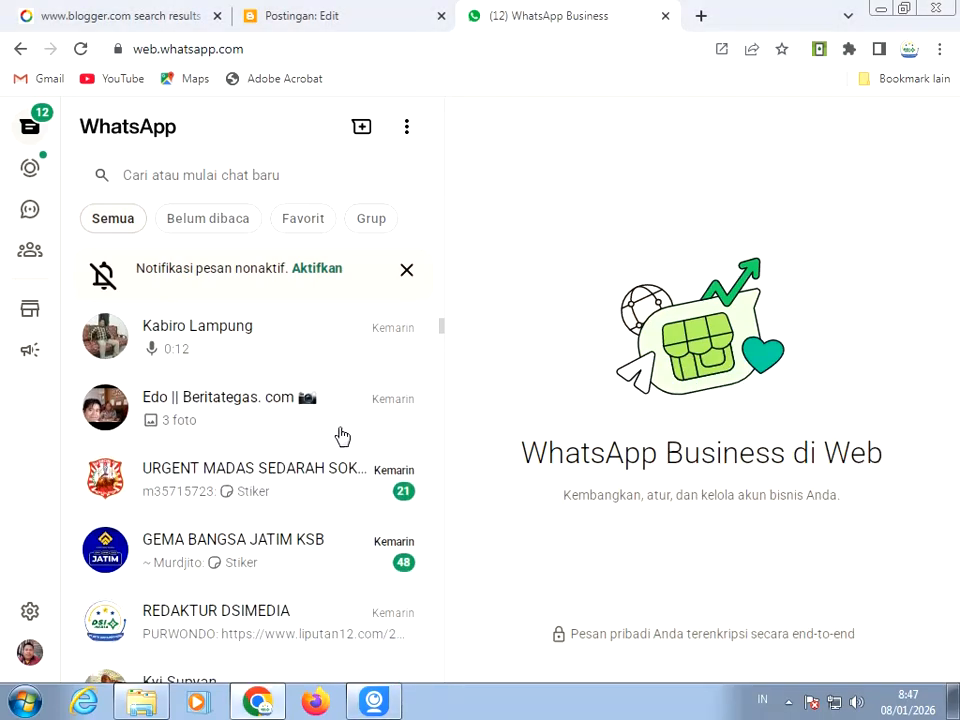
click(281, 419)
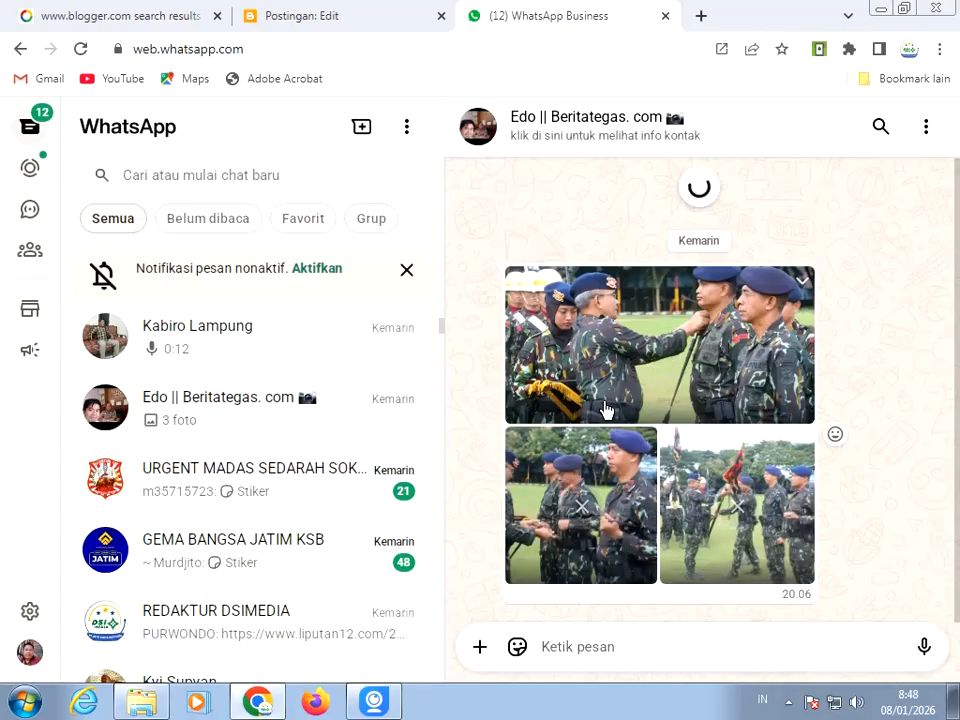
Save the large upper photo of the ceremony as a JPEG image in the DATA LIPUTAN12.COM folder
click(374, 701)
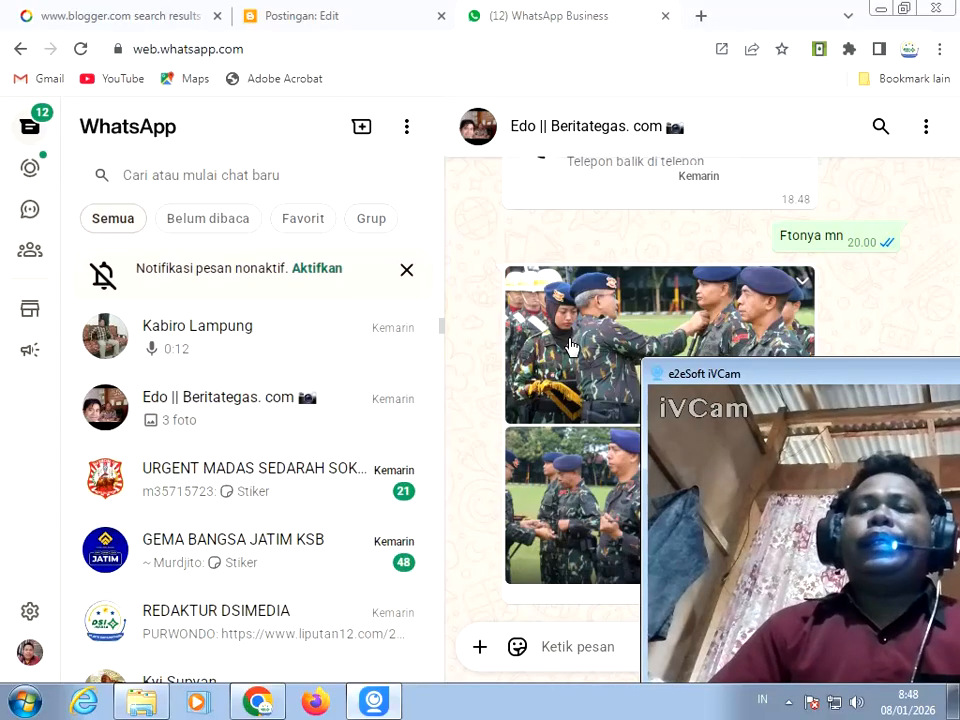
click(567, 340)
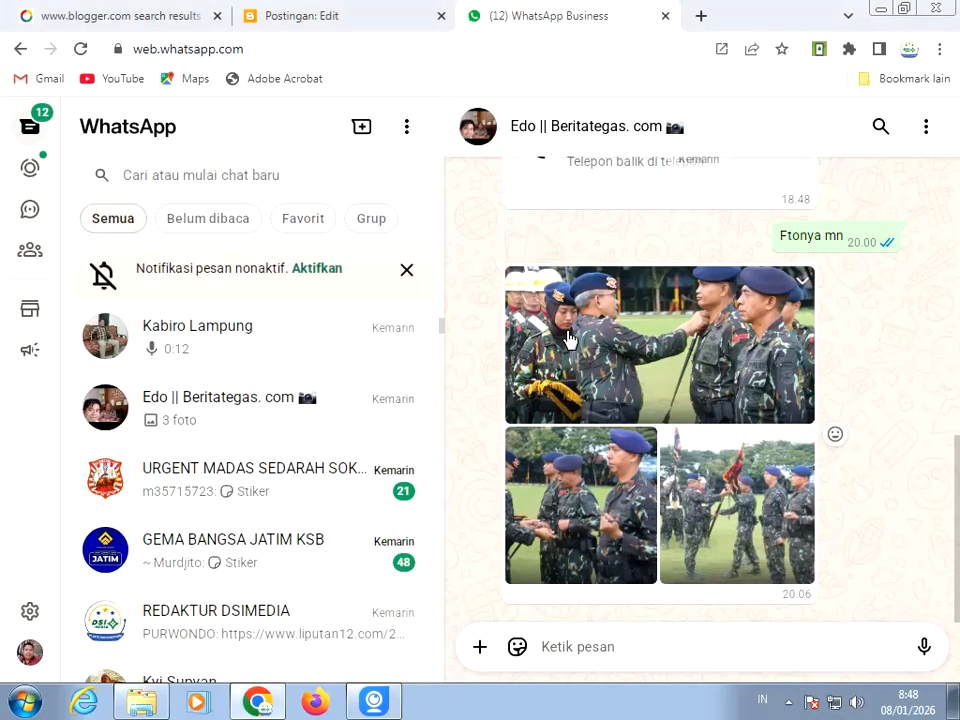
right_click(567, 340)
click(618, 376)
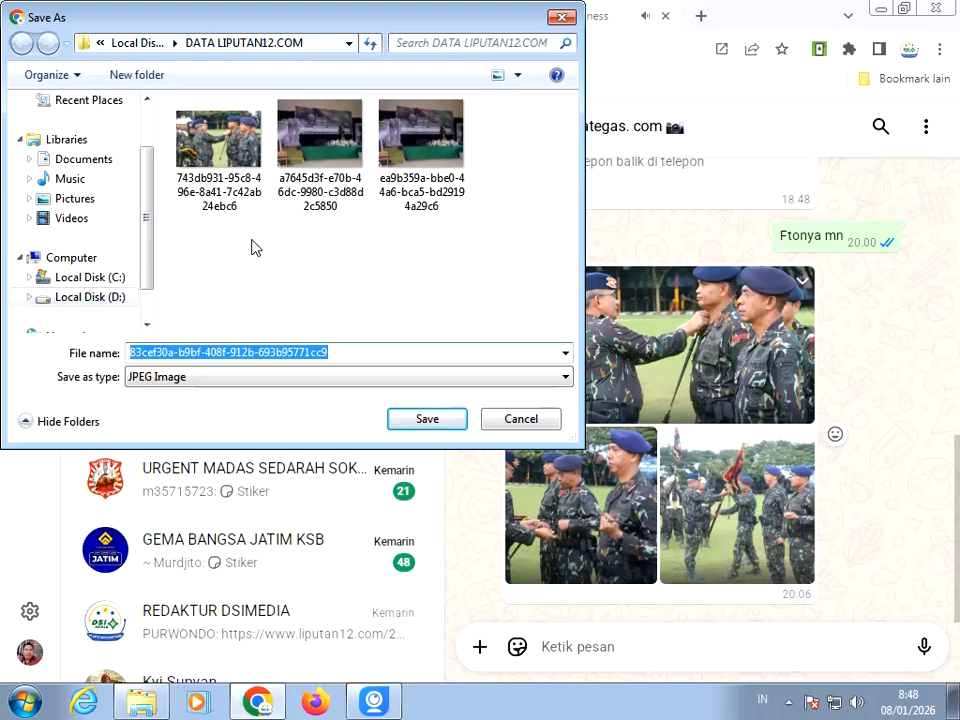
click(431, 422)
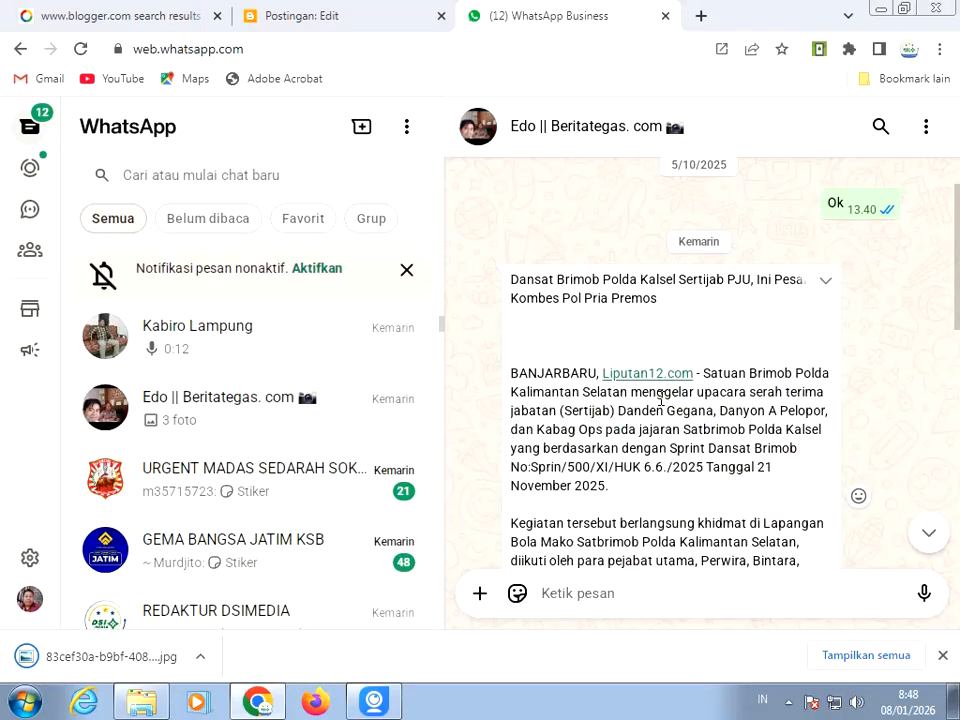
Expand the long article message about the Satbrimob Polda Kalsel handover ceremony to show its full text
scroll(660, 398, down, 6)
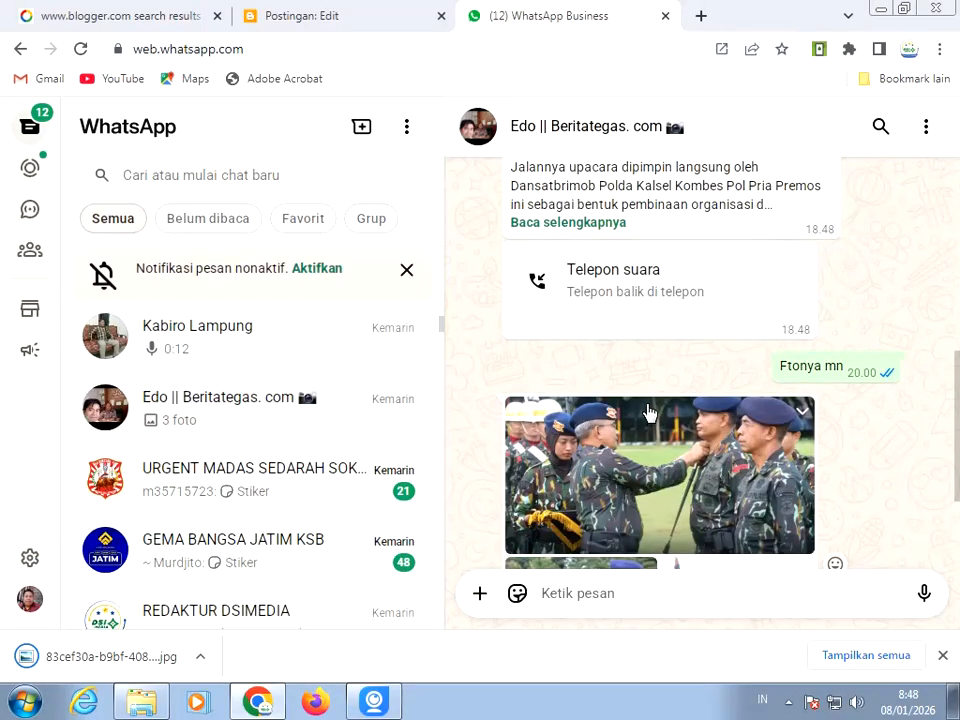
scroll(648, 412, up, 3)
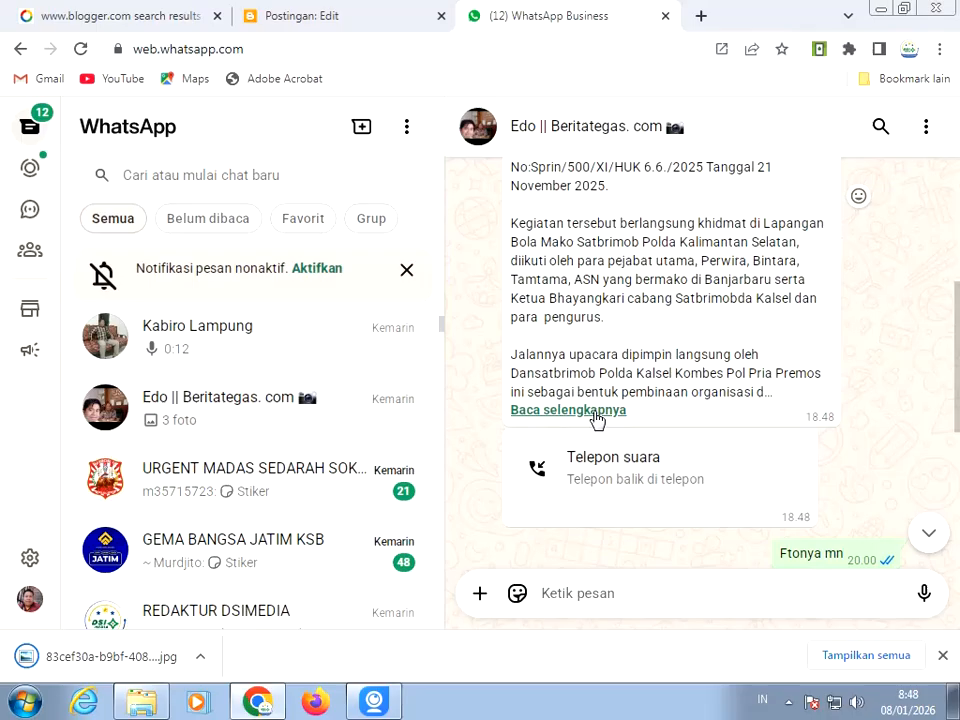
click(595, 413)
scroll(610, 405, up, 3)
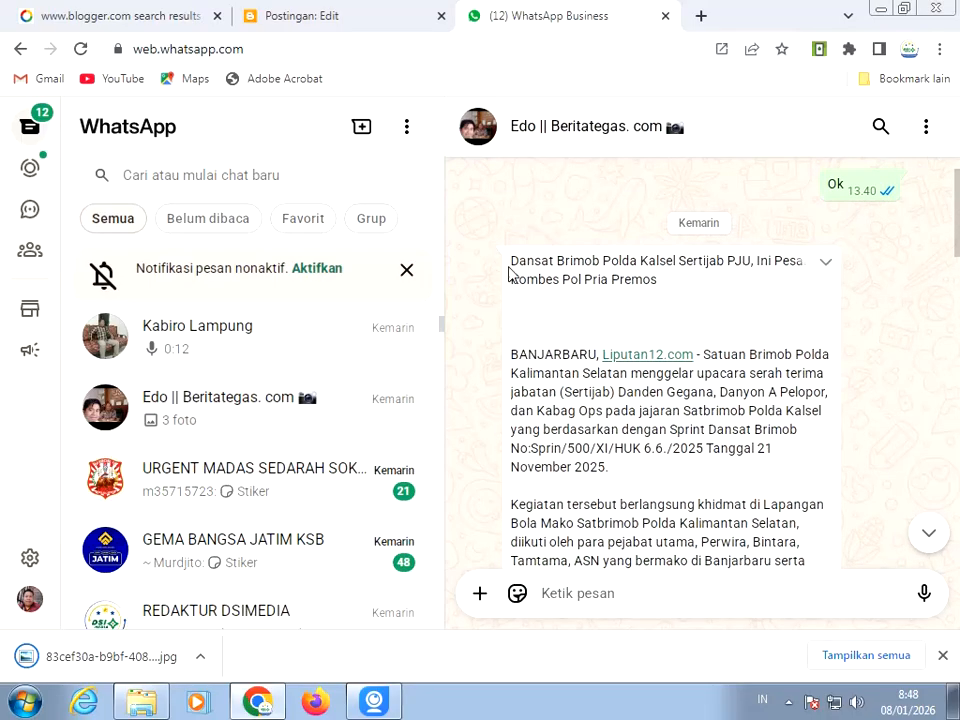
Copy the article text from the headline "Dansat Brimob Polda Kalsel Sertijab PJU" through the closing words "wilayah Kalimantan Selatan"
drag(564, 323, 512, 260)
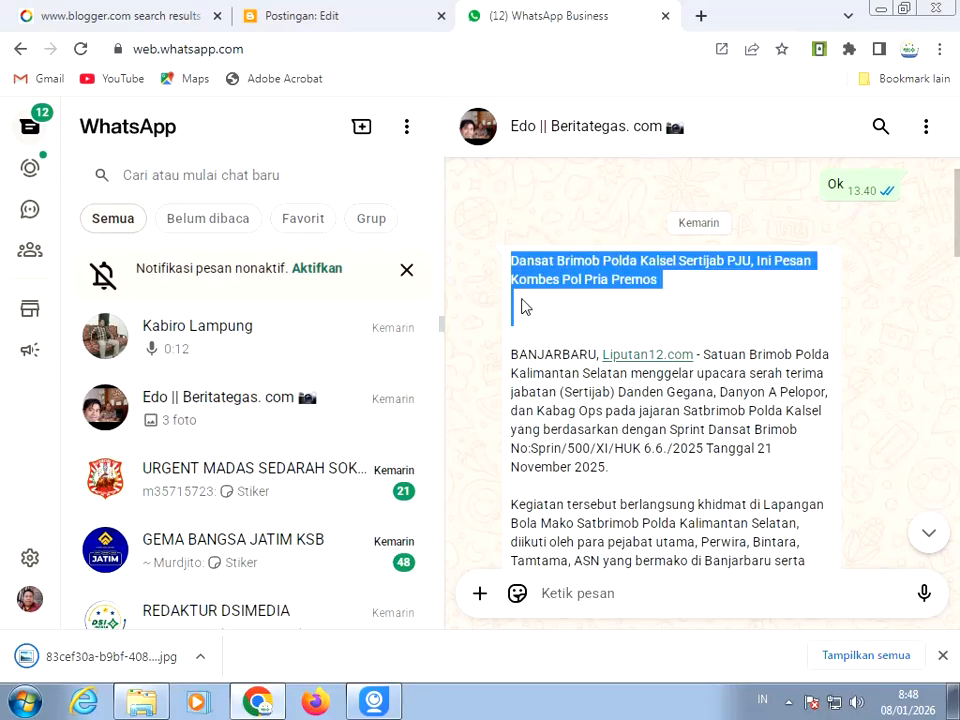
click(525, 269)
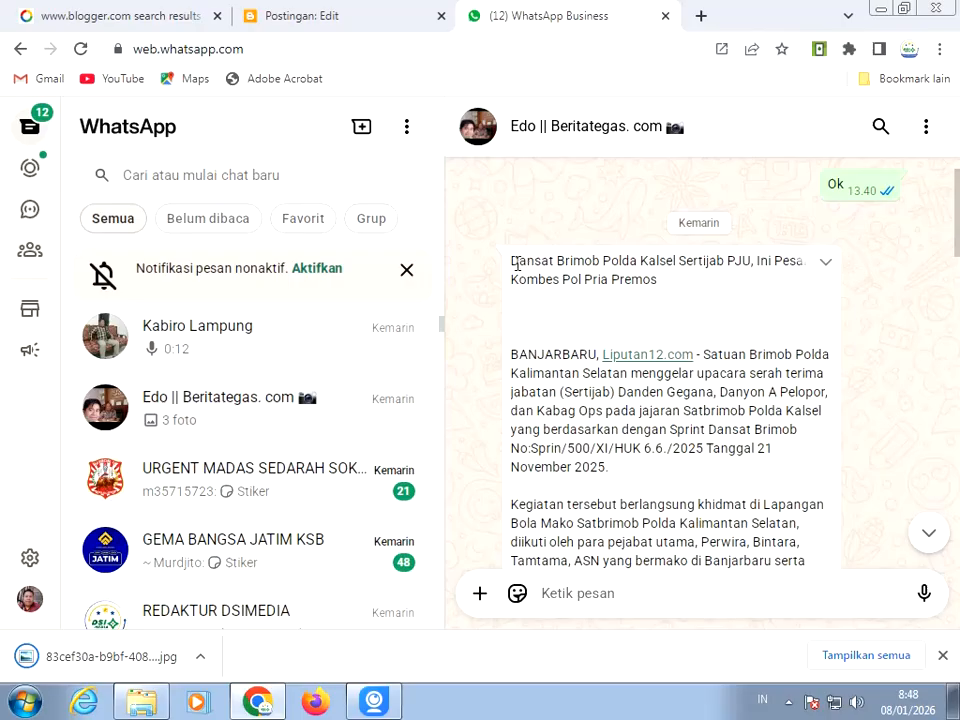
drag(512, 260, 786, 472)
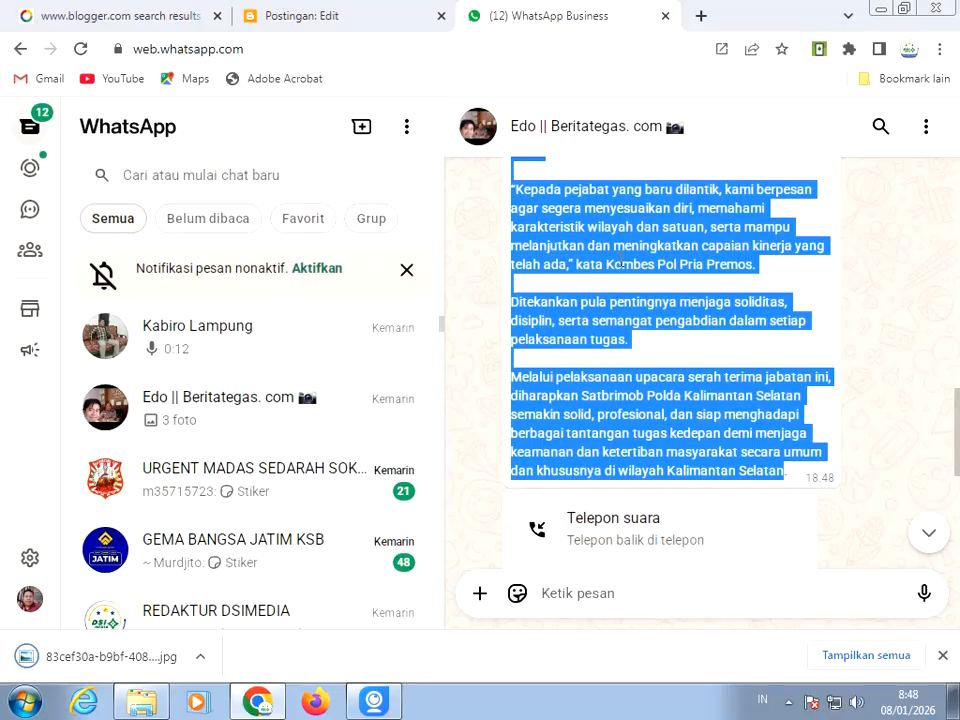
right_click(620, 258)
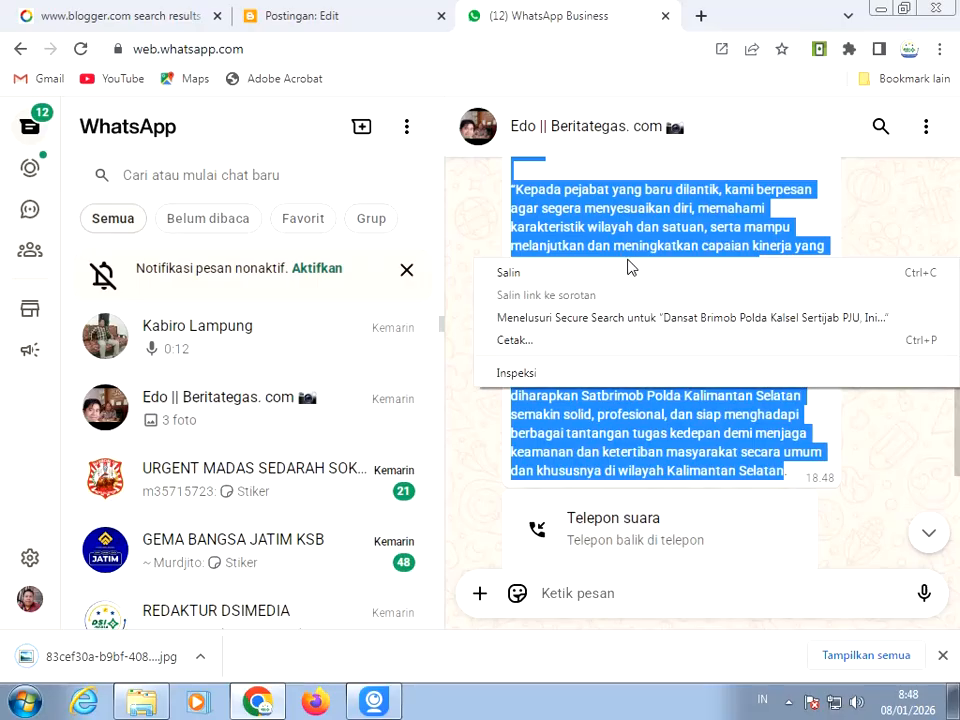
click(570, 276)
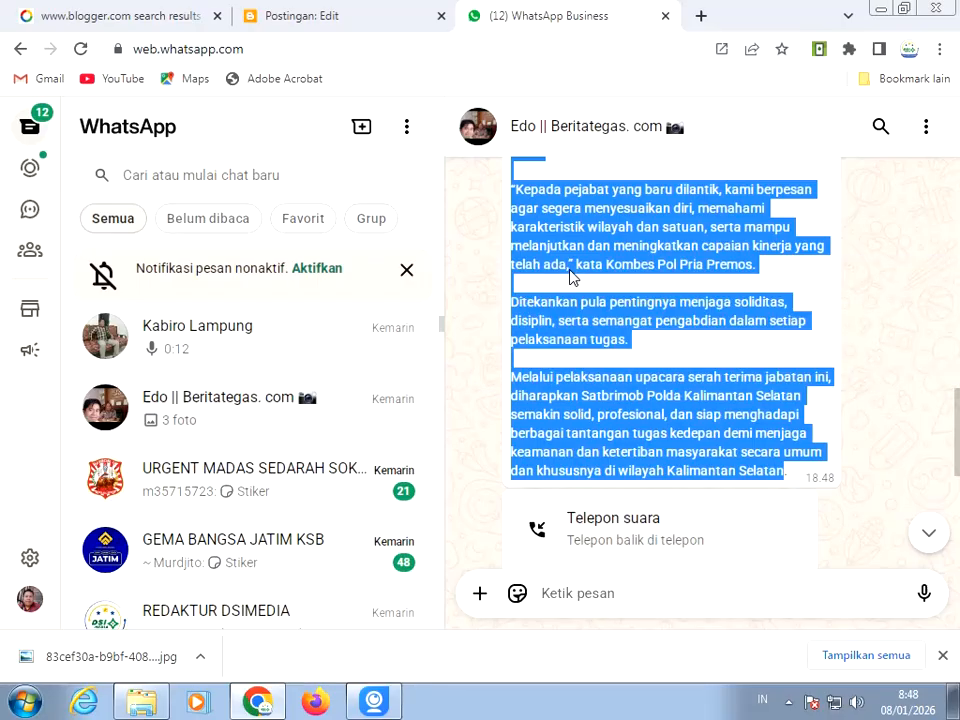
Return to the Blogger post editor and paste the copied article into the empty post body
click(319, 22)
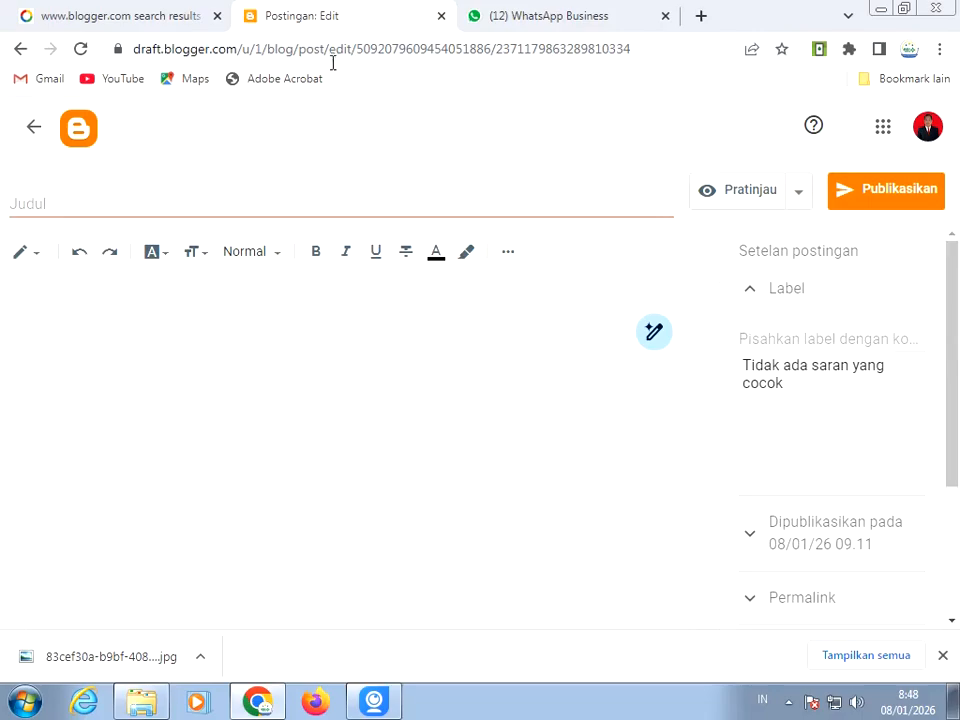
click(58, 319)
right_click(58, 319)
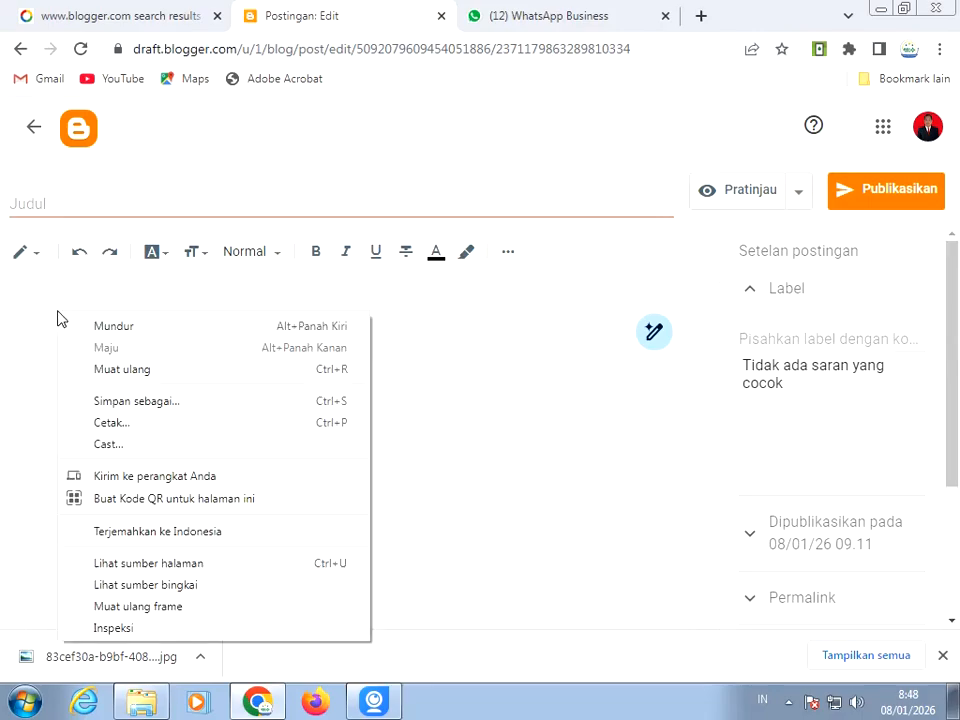
click(45, 322)
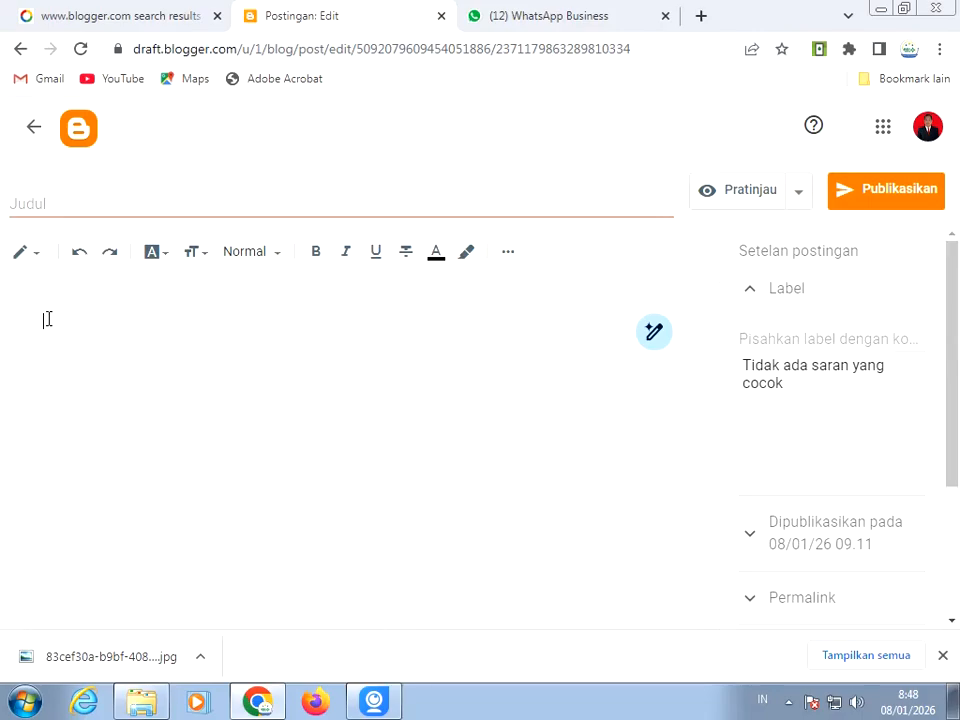
right_click(46, 319)
click(99, 434)
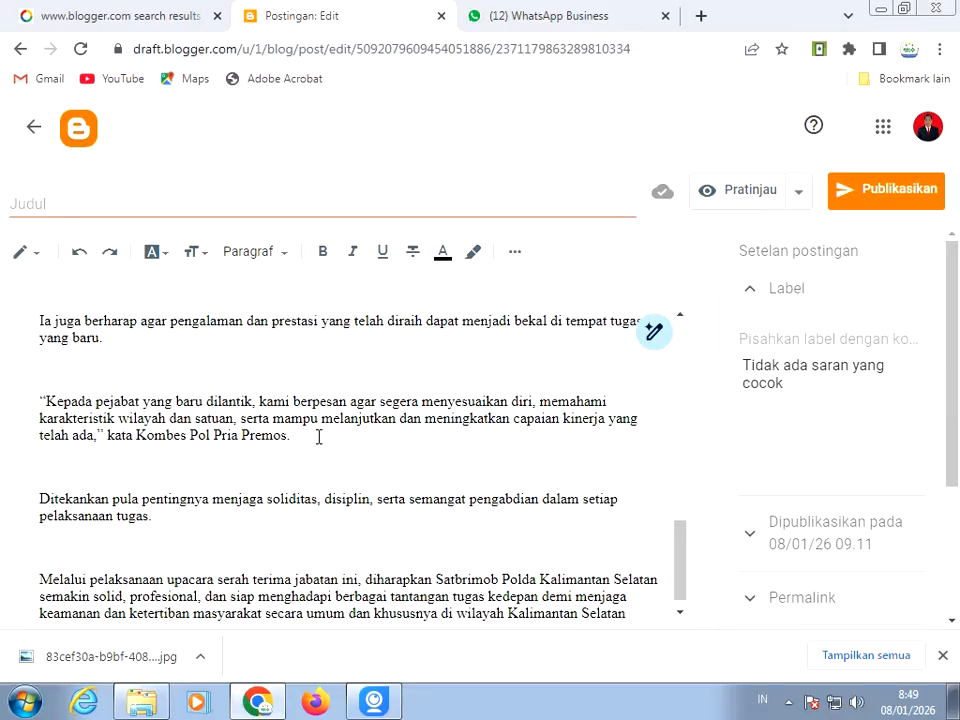
Add the writer's first name on a new line below the article's last paragraph
scroll(360, 465, down, 1)
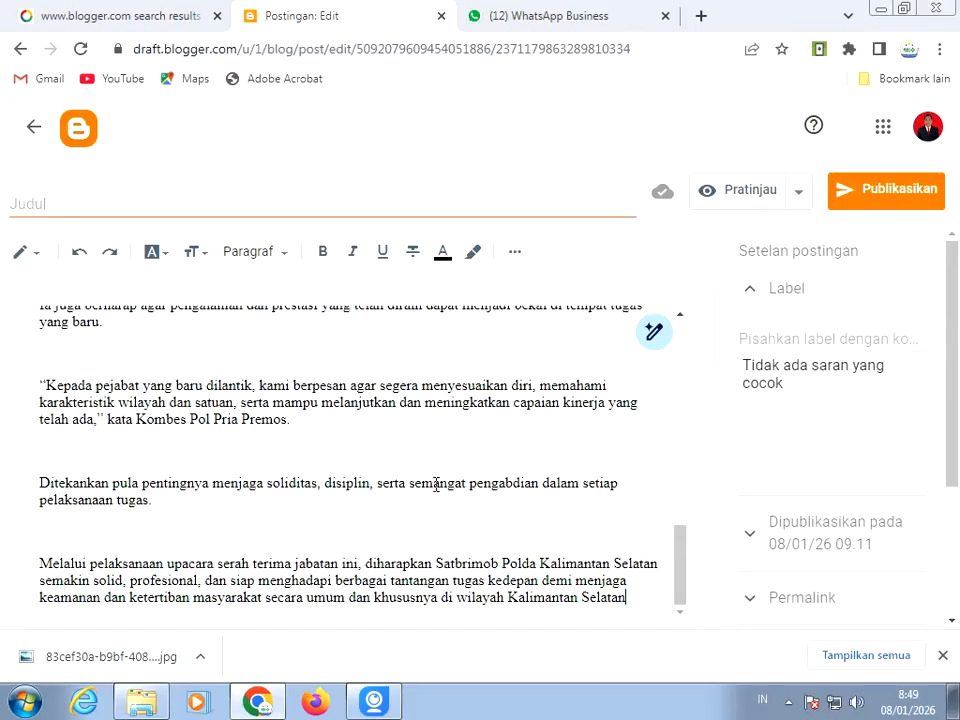
key(Return)
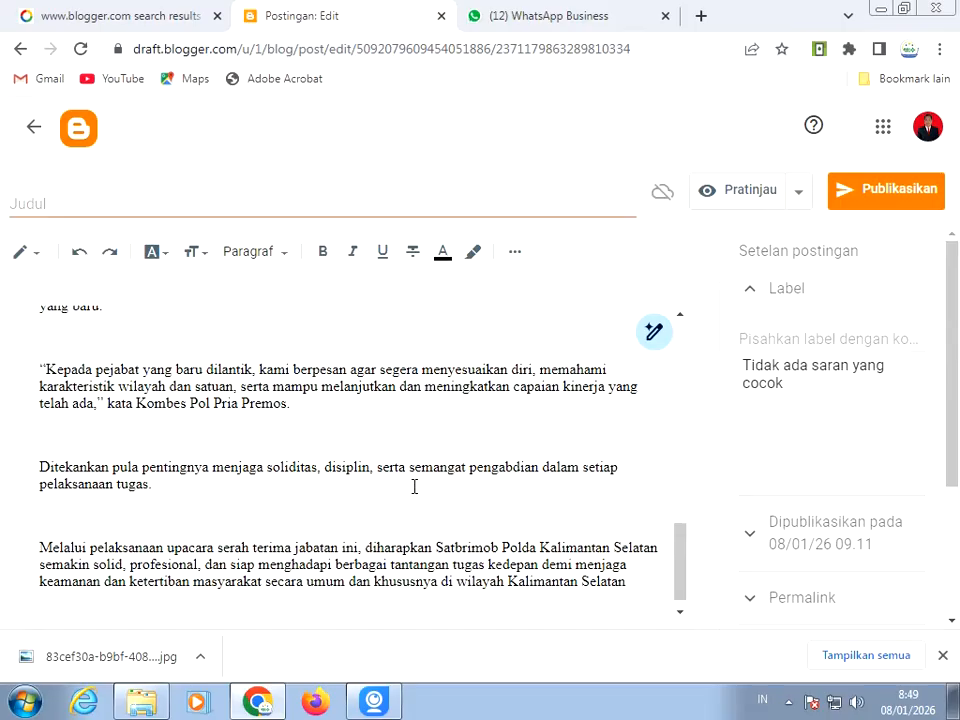
text(dodi)
Remove the empty lines between the closing paragraphs, from "Dalam amanatnya" down to "Melalui pelaksanaan upacara"
click(87, 515)
key(BackSpace)
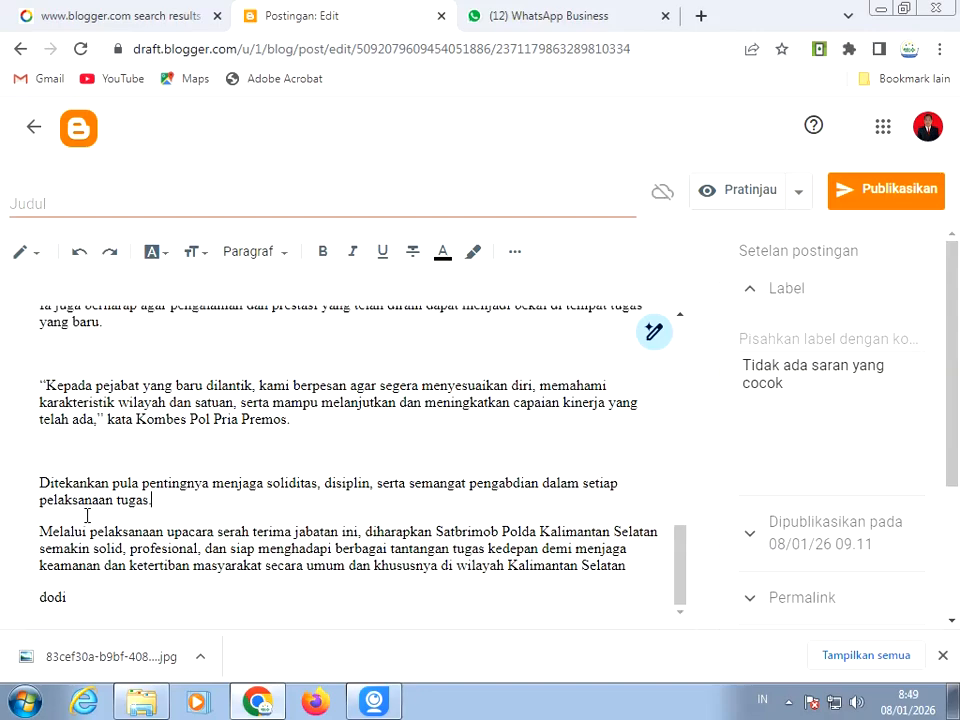
click(73, 448)
key(BackSpace)
key(BackSpace)
scroll(261, 605, up, 1)
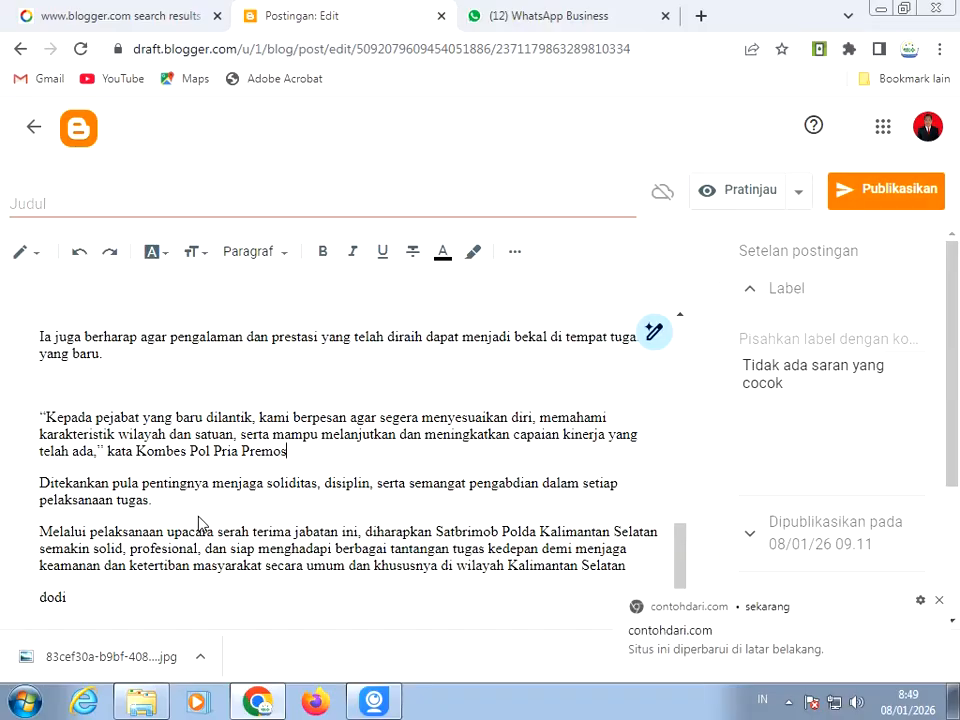
scroll(199, 520, up, 1)
click(107, 484)
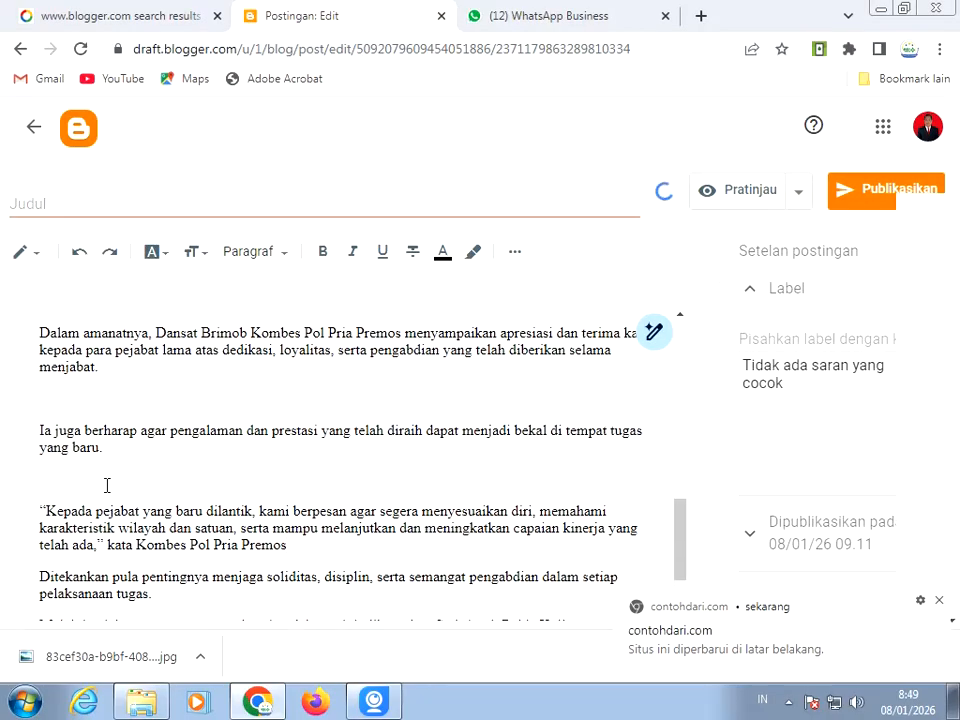
key(BackSpace)
key(BackSpace)
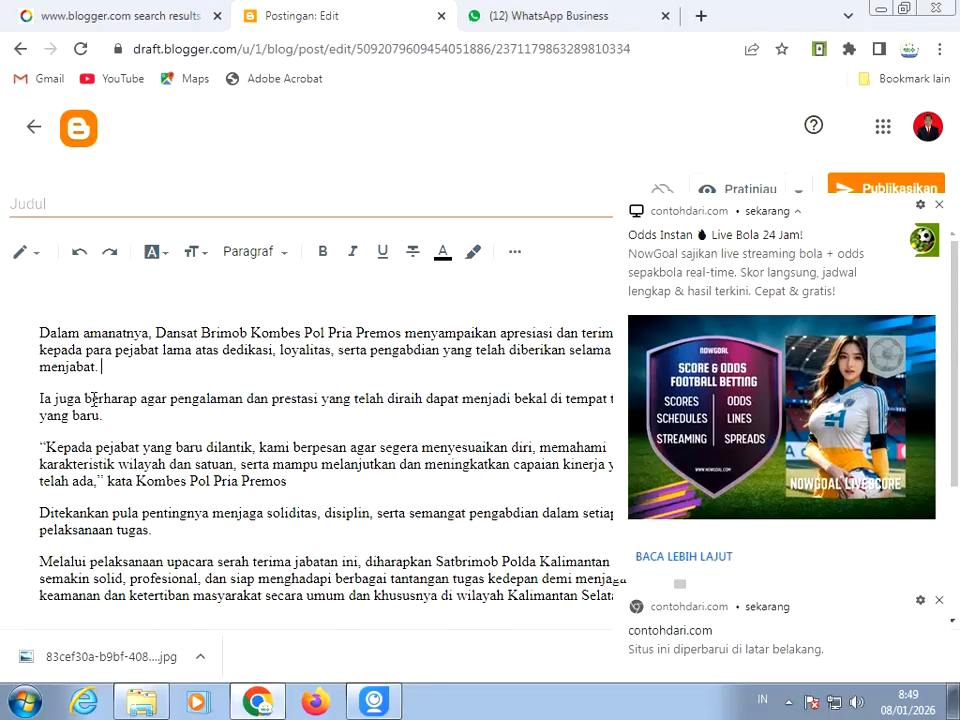
Dismiss the ad notification and remove the empty lines between the paragraphs from "BANJARBARU, Liputan12.com" down to "Dalam amanatnya"
click(939, 205)
scroll(300, 440, up, 3)
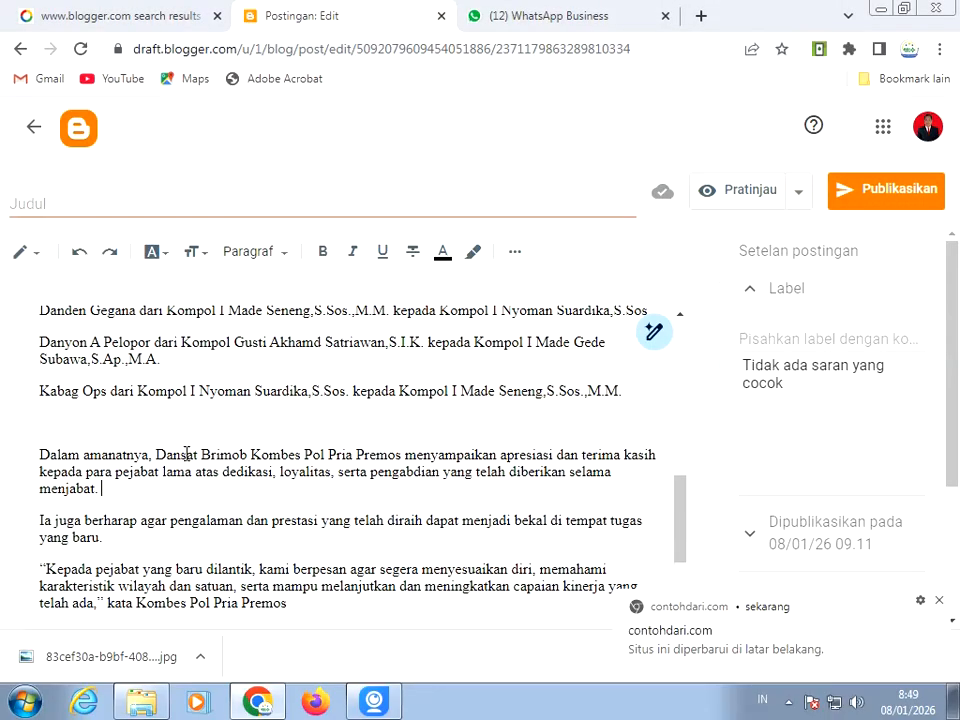
click(140, 478)
key(BackSpace)
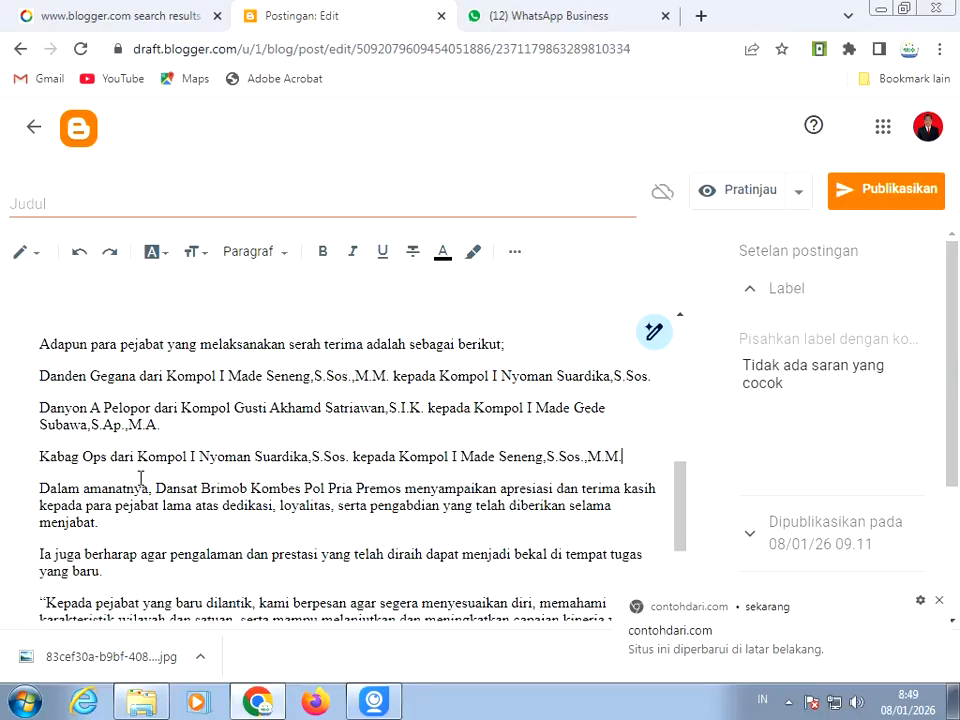
scroll(188, 482, up, 2)
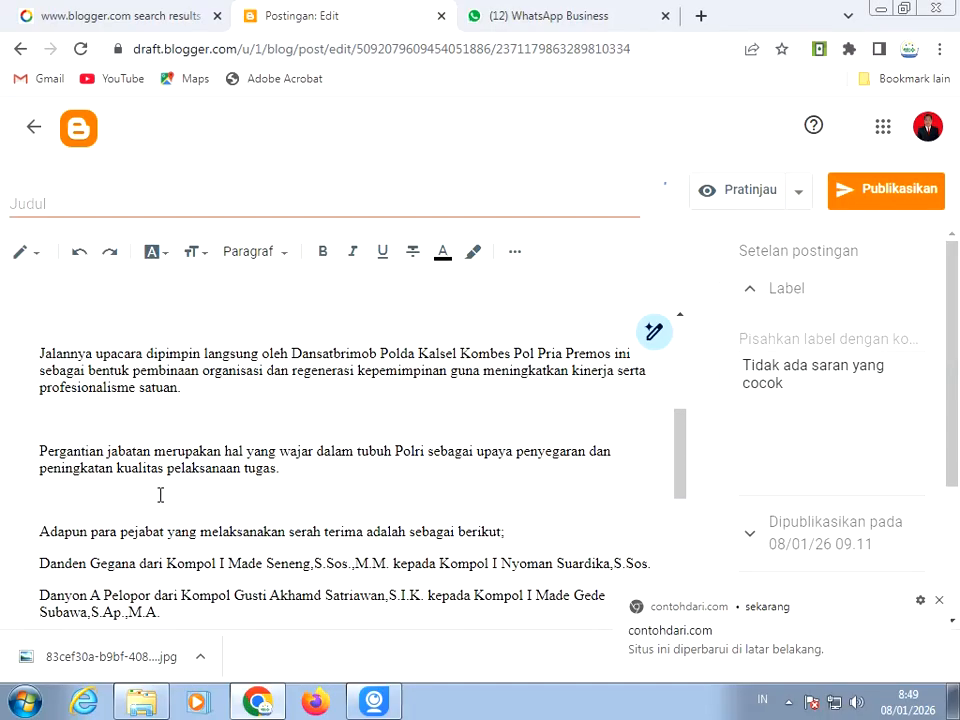
key(BackSpace)
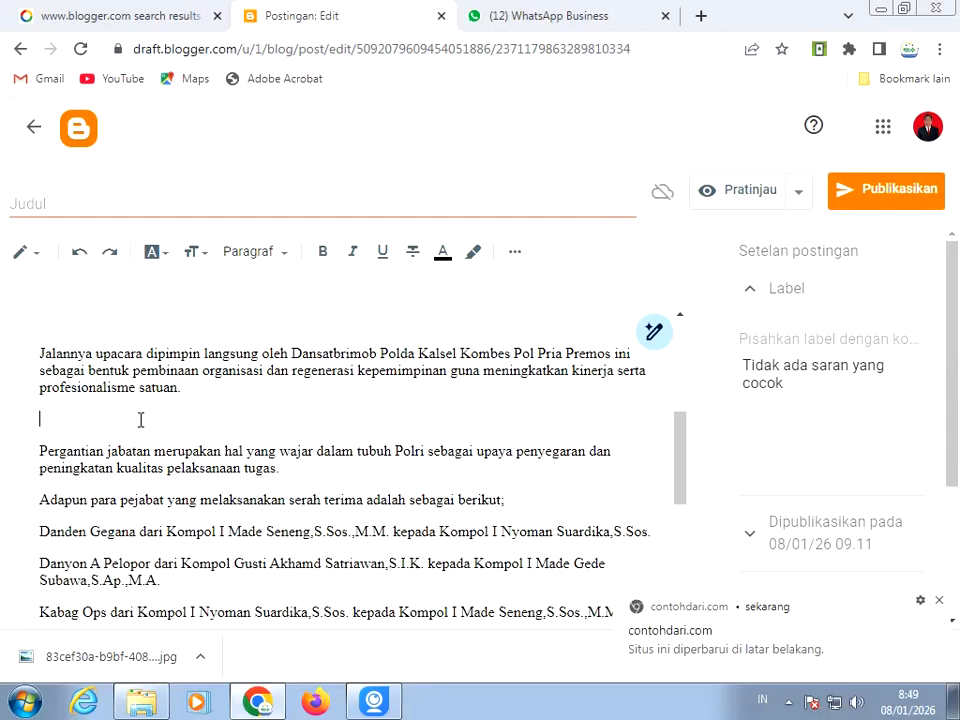
key(BackSpace)
scroll(209, 420, up, 1)
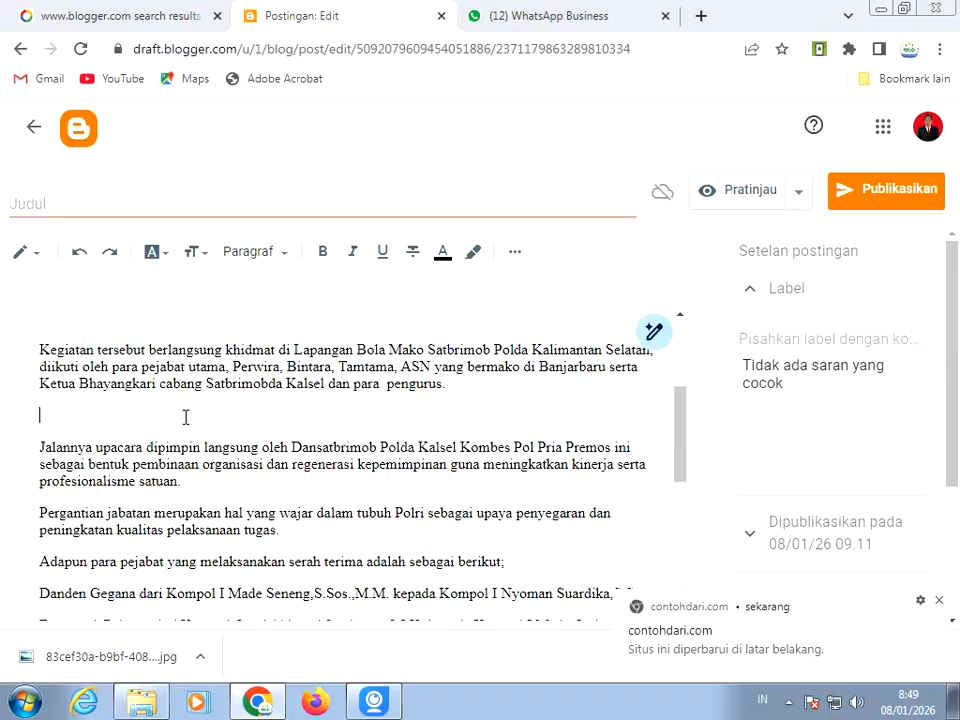
key(BackSpace)
scroll(199, 415, up, 2)
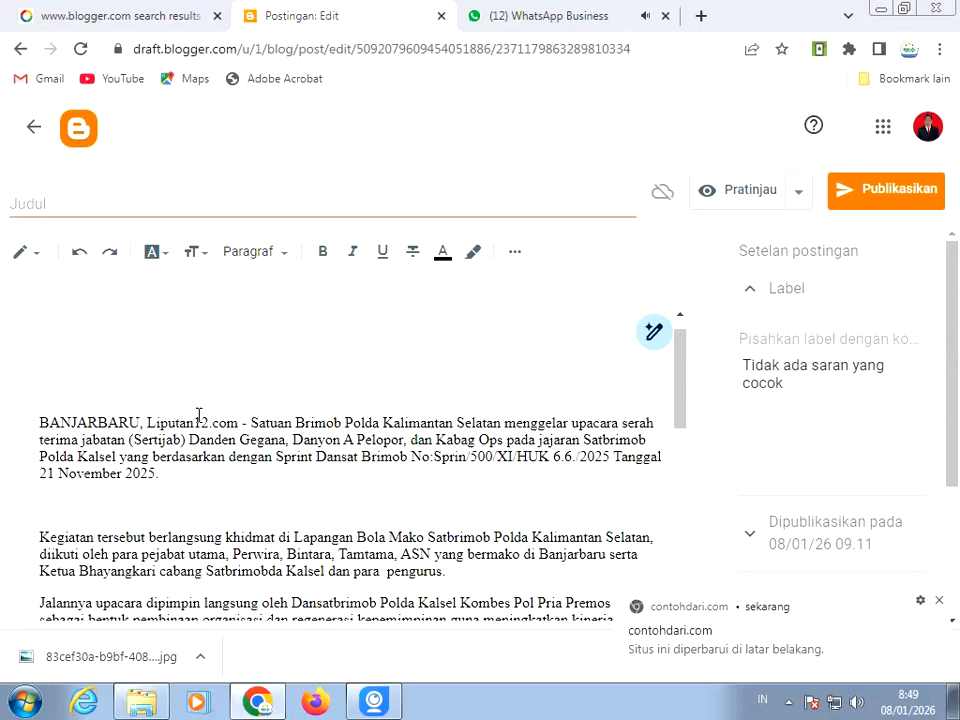
click(167, 489)
key(BackSpace)
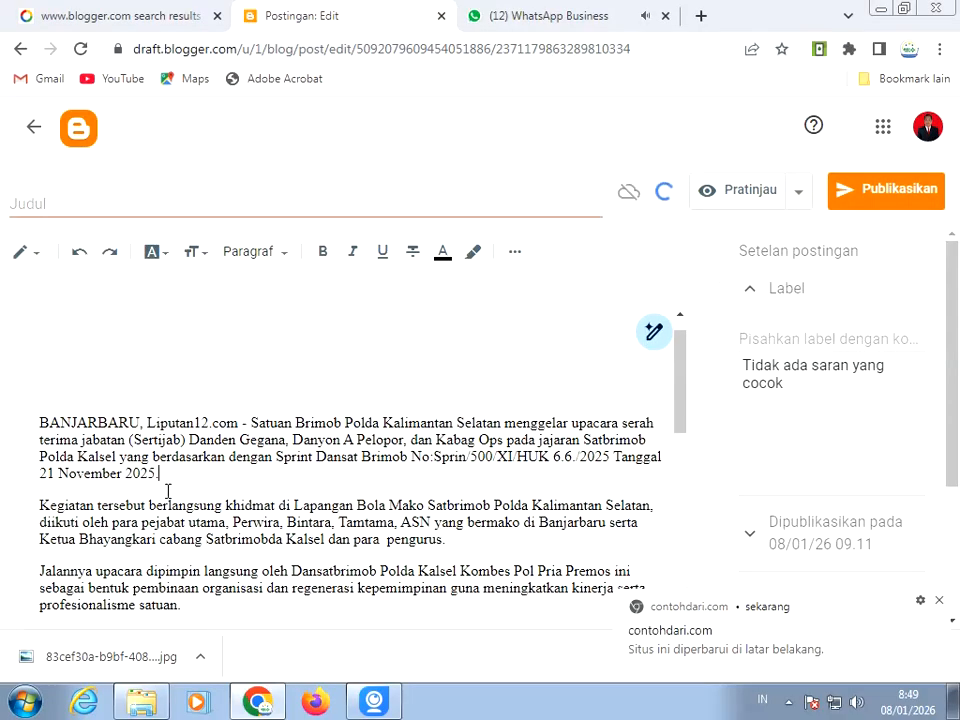
Review the whole article body for paragraph spacing, from the headline down to the last paragraph
click(372, 702)
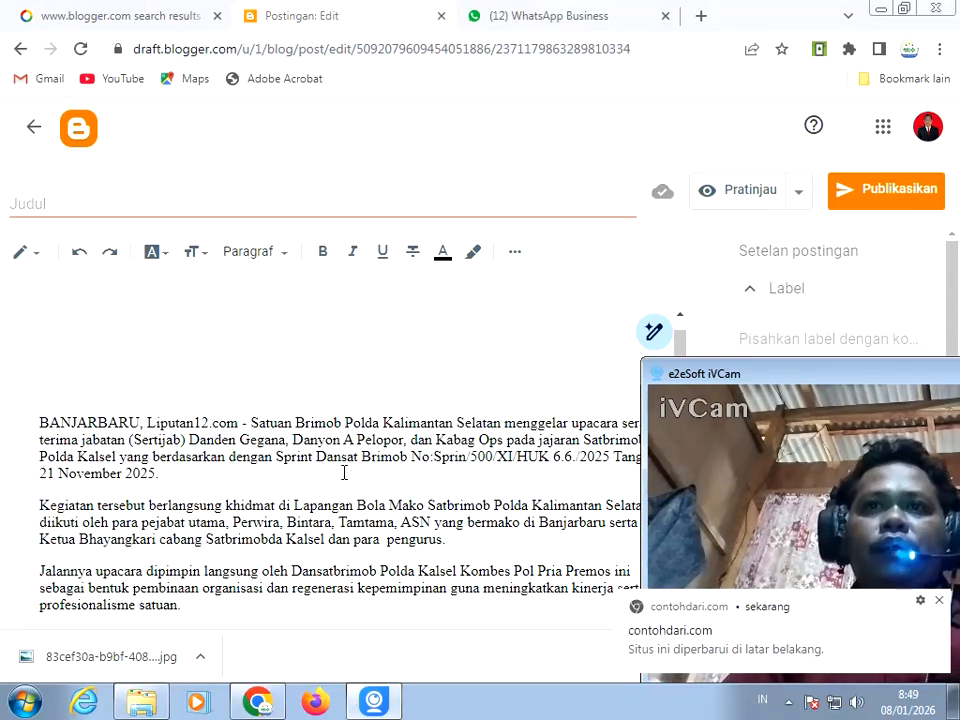
click(282, 505)
scroll(285, 505, down, 10)
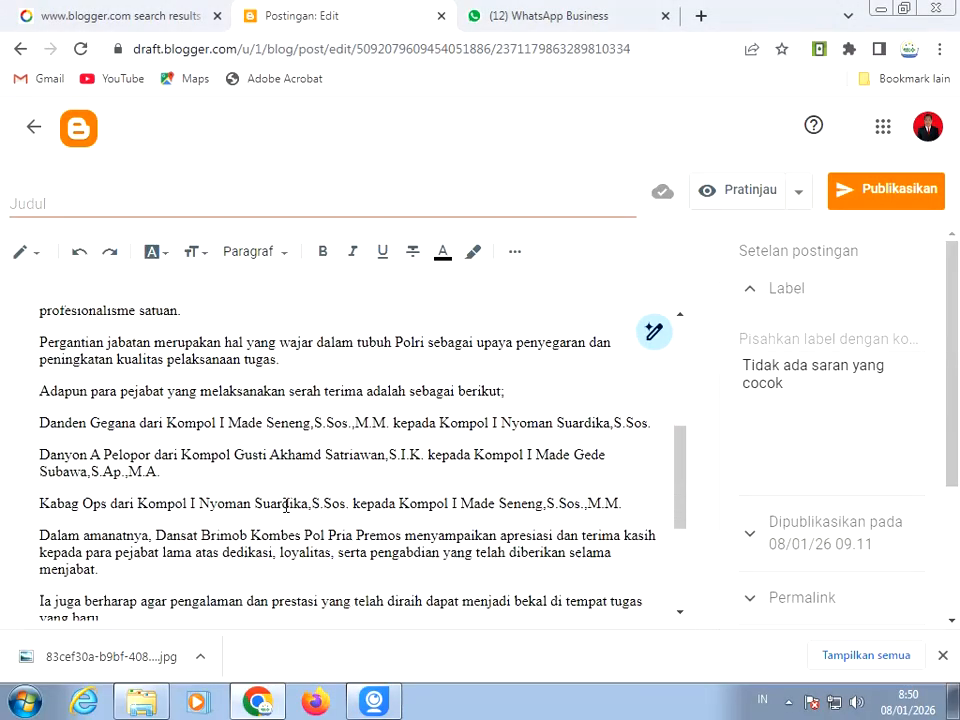
scroll(287, 505, up, 10)
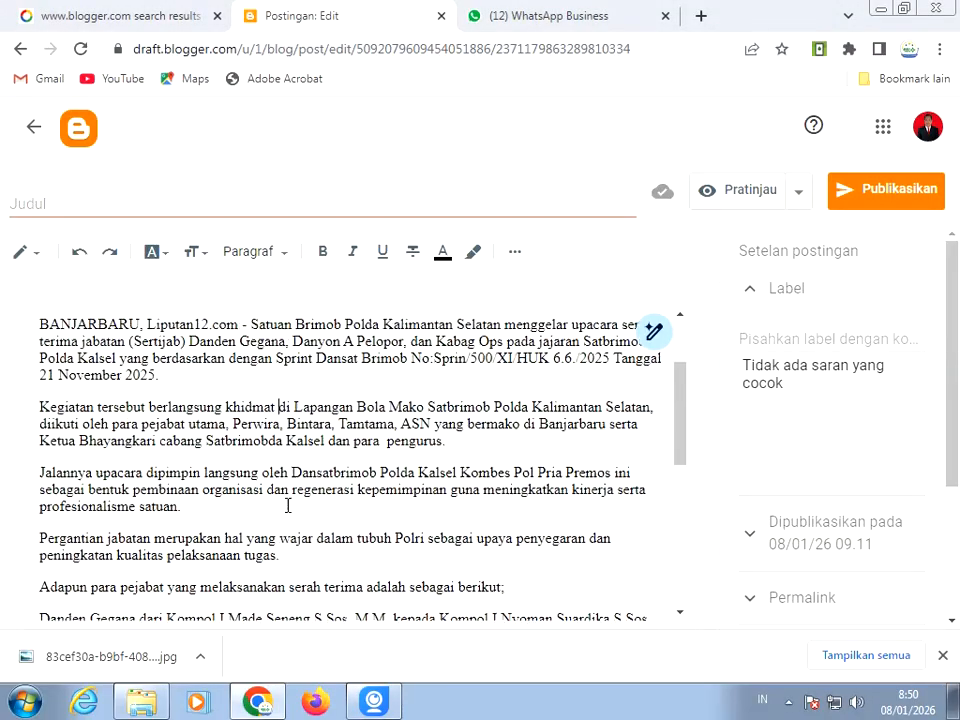
scroll(289, 505, down, 1)
scroll(289, 505, down, 8)
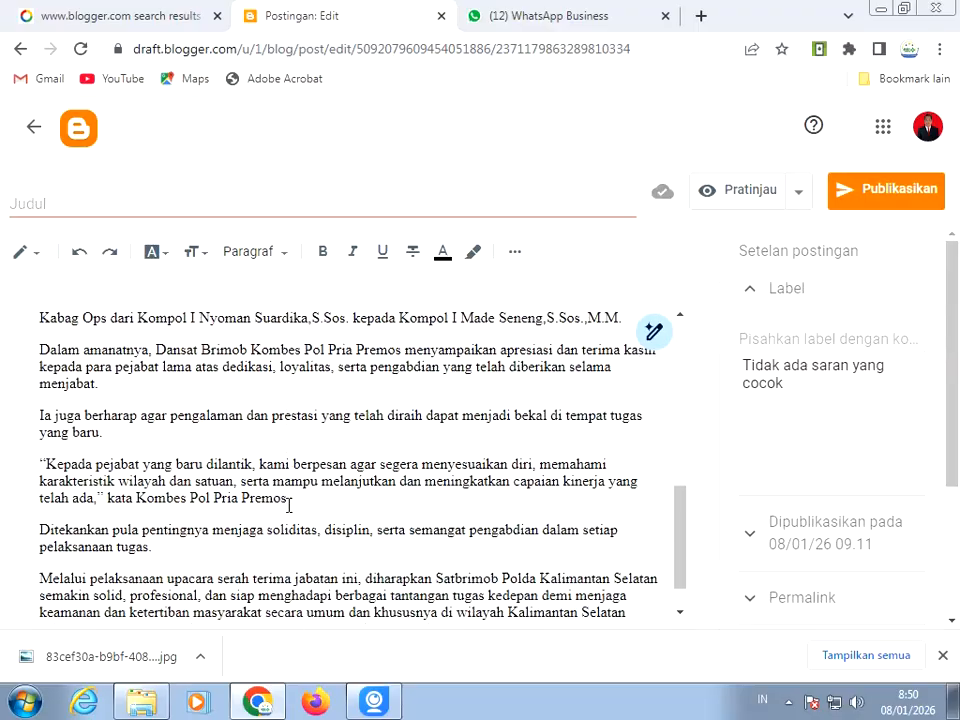
scroll(289, 507, up, 1)
scroll(289, 507, up, 8)
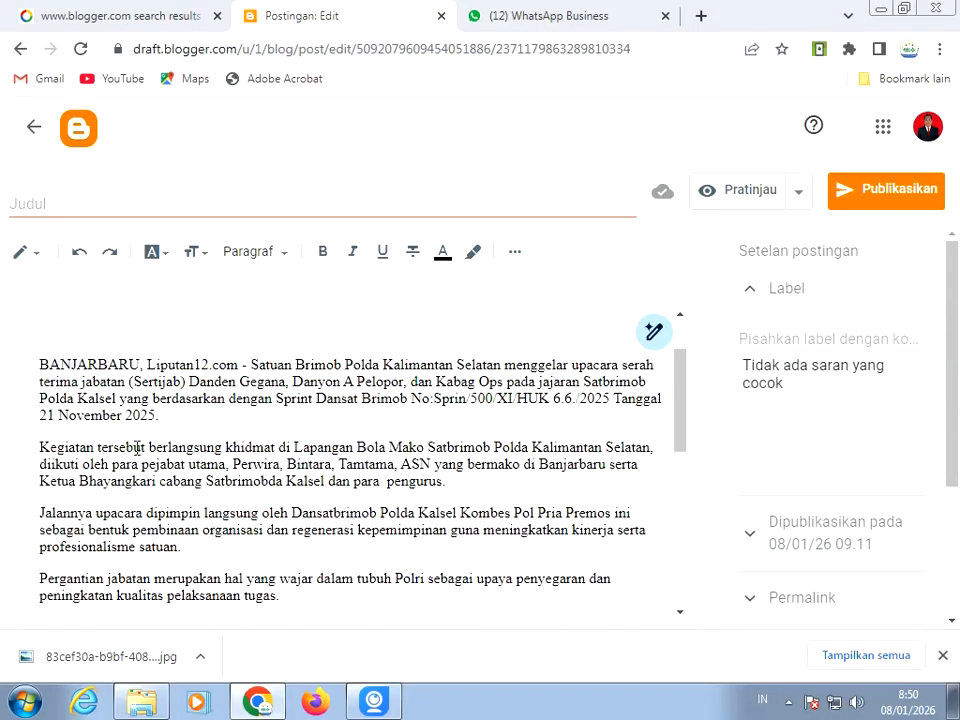
scroll(116, 508, down, 8)
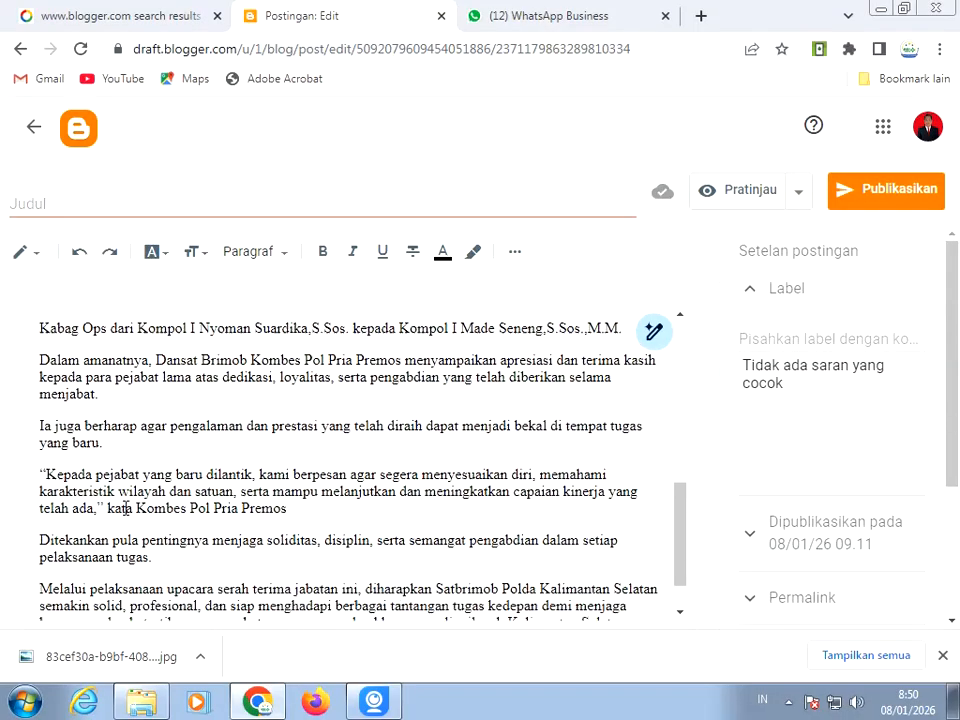
scroll(127, 510, up, 8)
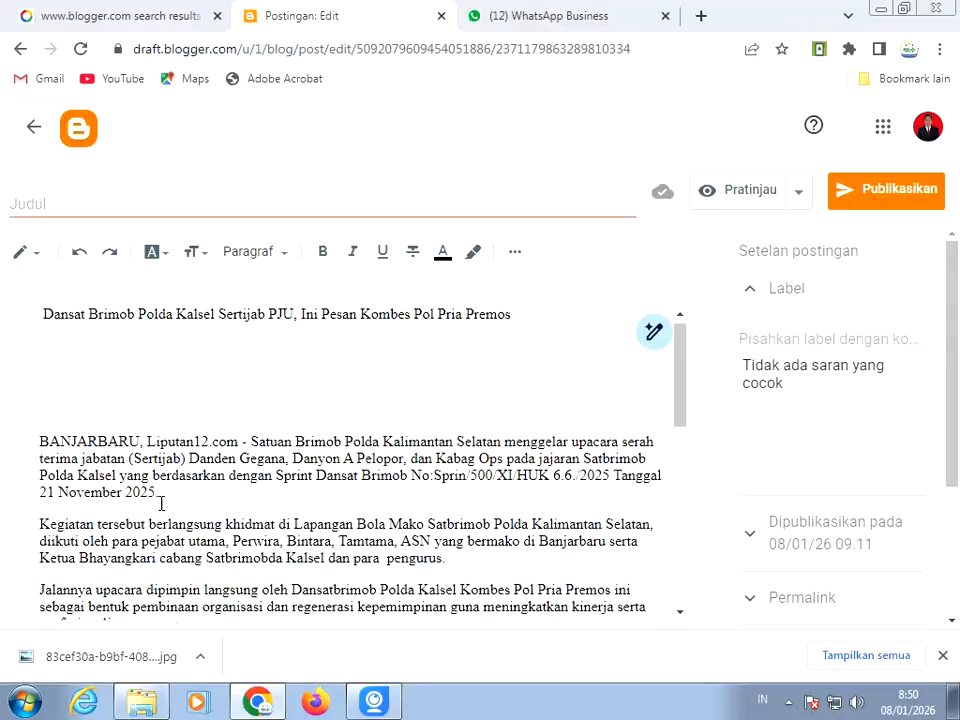
Move the full headline beginning "Dansat Brimob Polda Kalsel Sertijab PJU" out of the post body and into the post title
drag(44, 321, 520, 322)
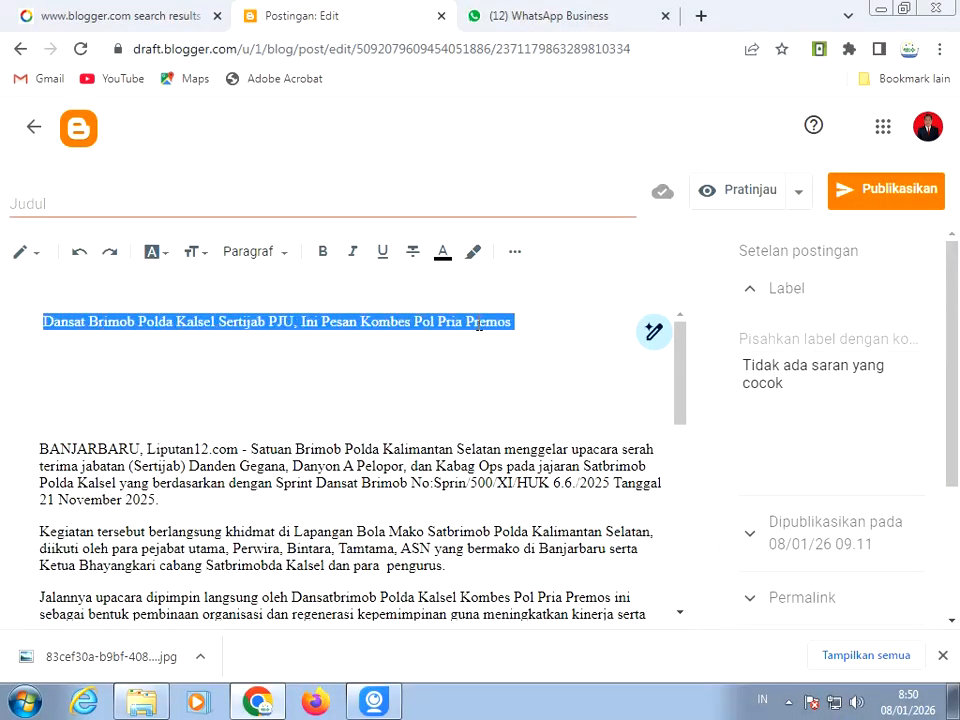
right_click(478, 322)
click(478, 336)
click(98, 200)
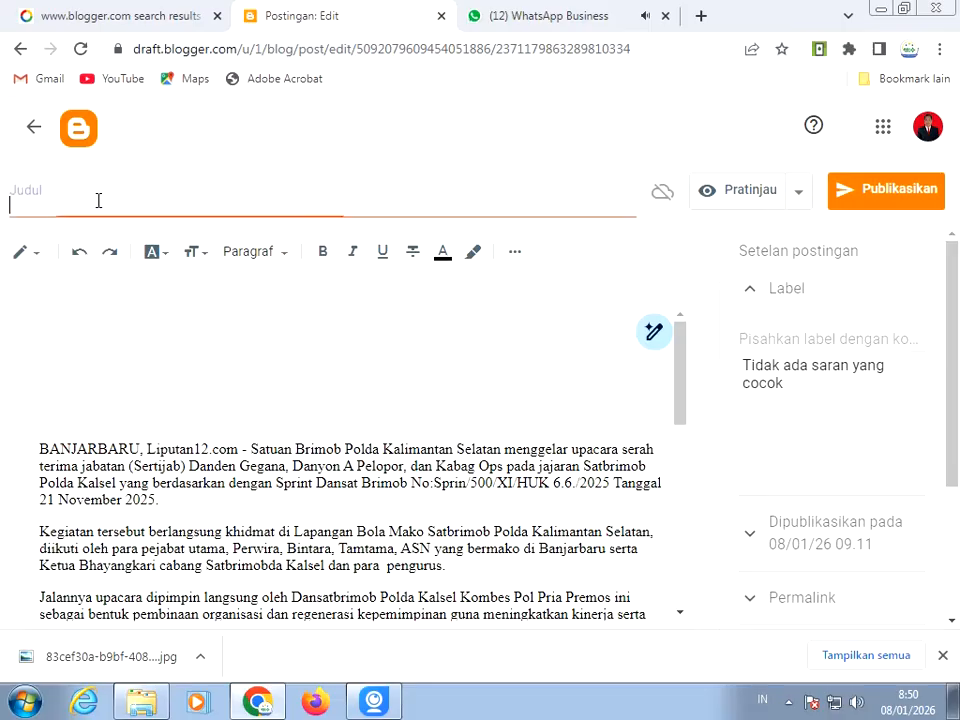
right_click(98, 200)
click(154, 315)
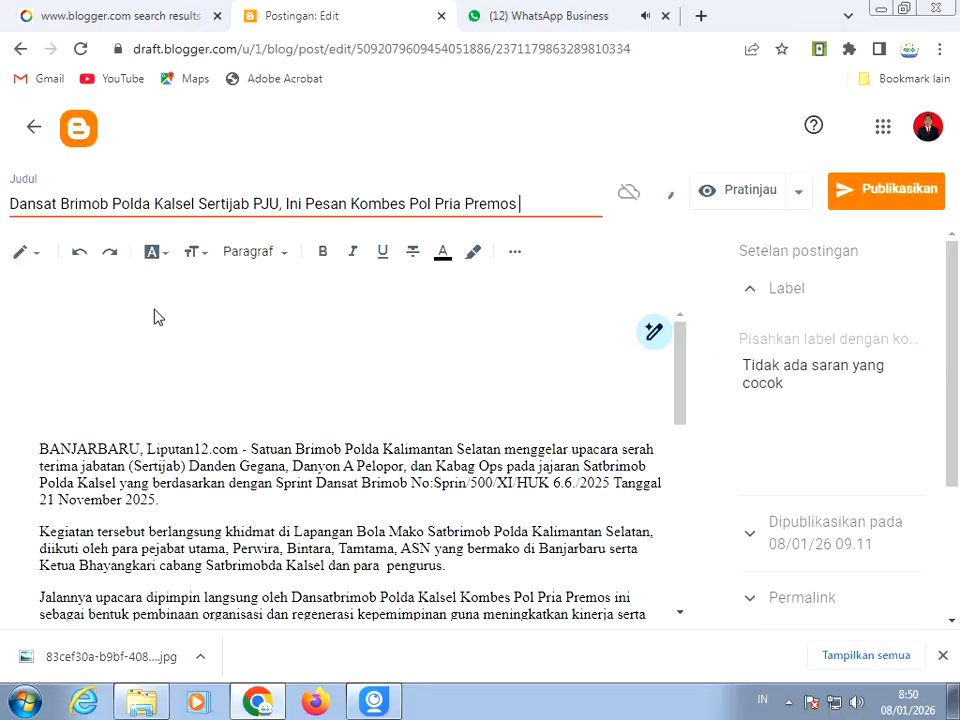
Remove the empty lines above the opening paragraph "BANJARBARU, Liputan12.com", leaving one blank line, and check the body text
click(56, 424)
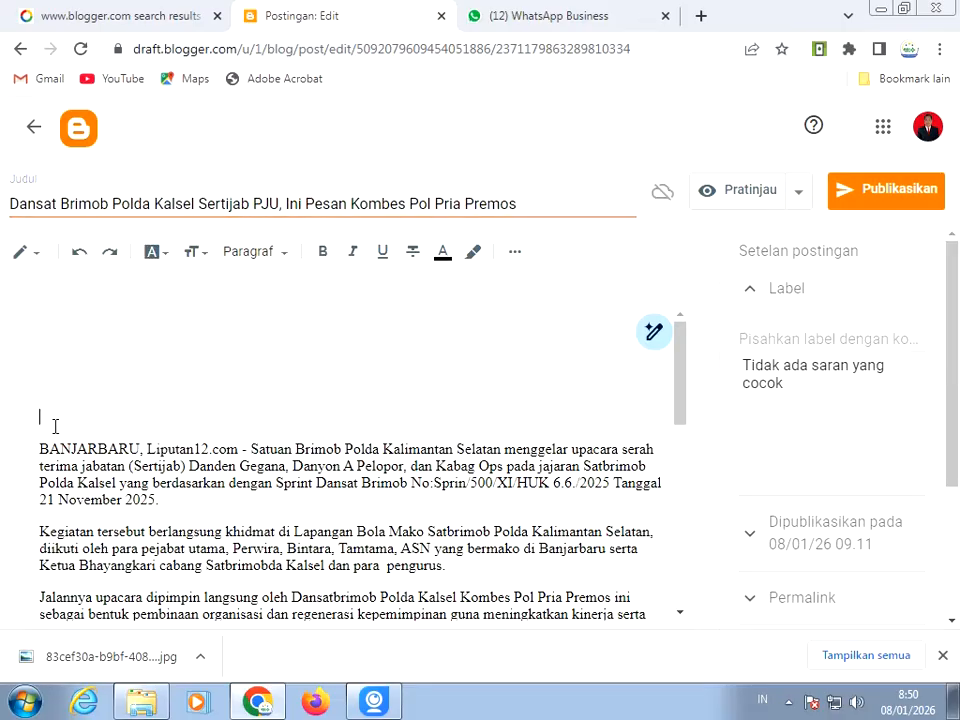
key(BackSpace)
key(BackSpace)
key(BackSpace)
key(BackSpace)
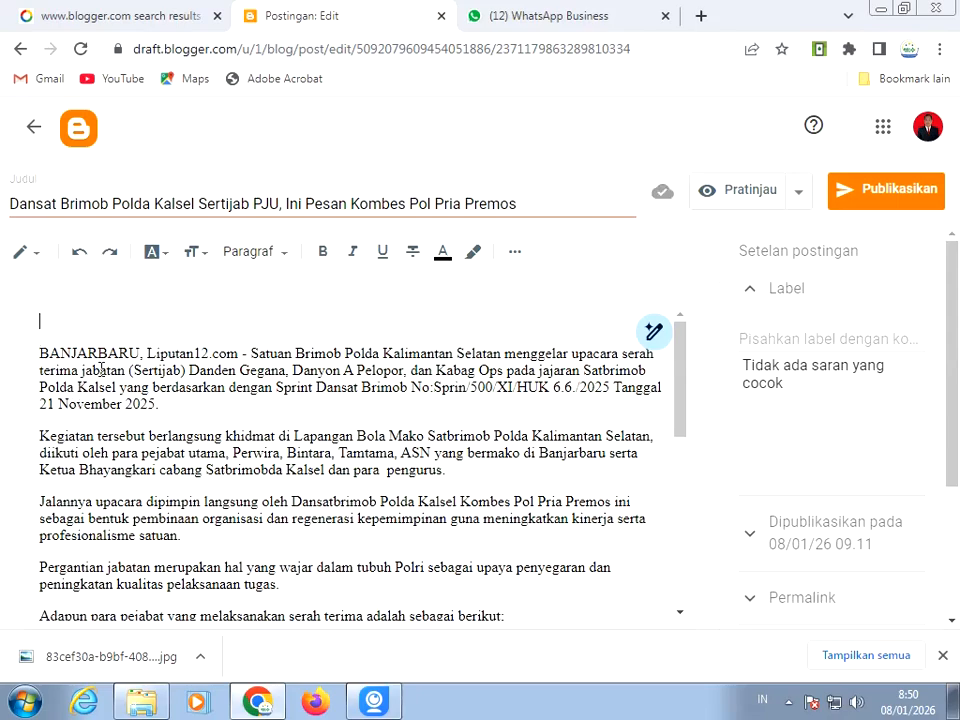
scroll(301, 420, down, 4)
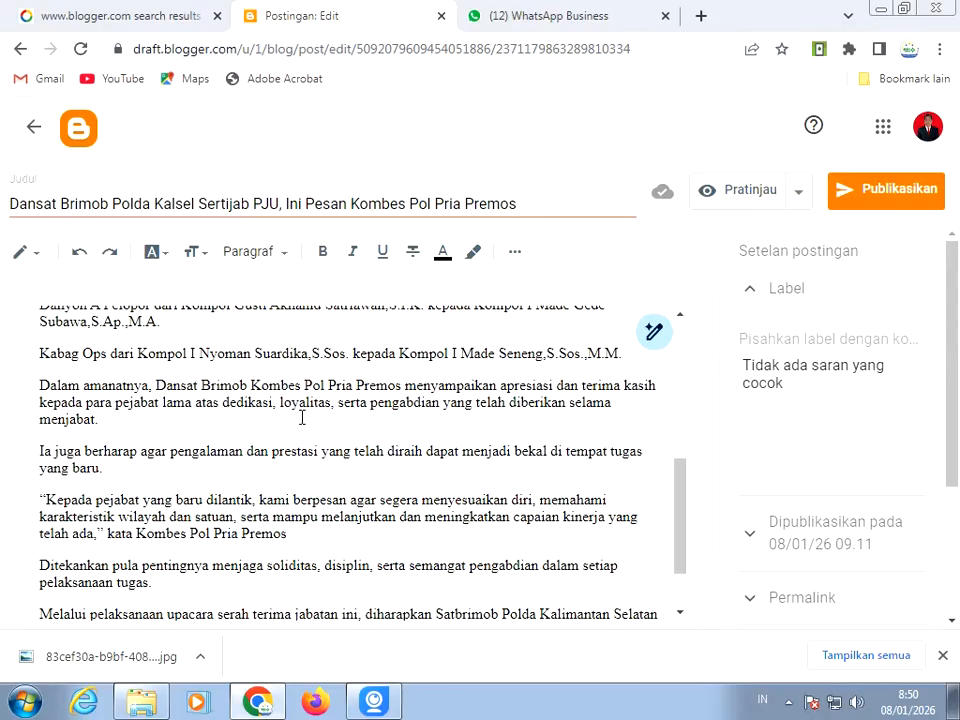
scroll(301, 417, up, 5)
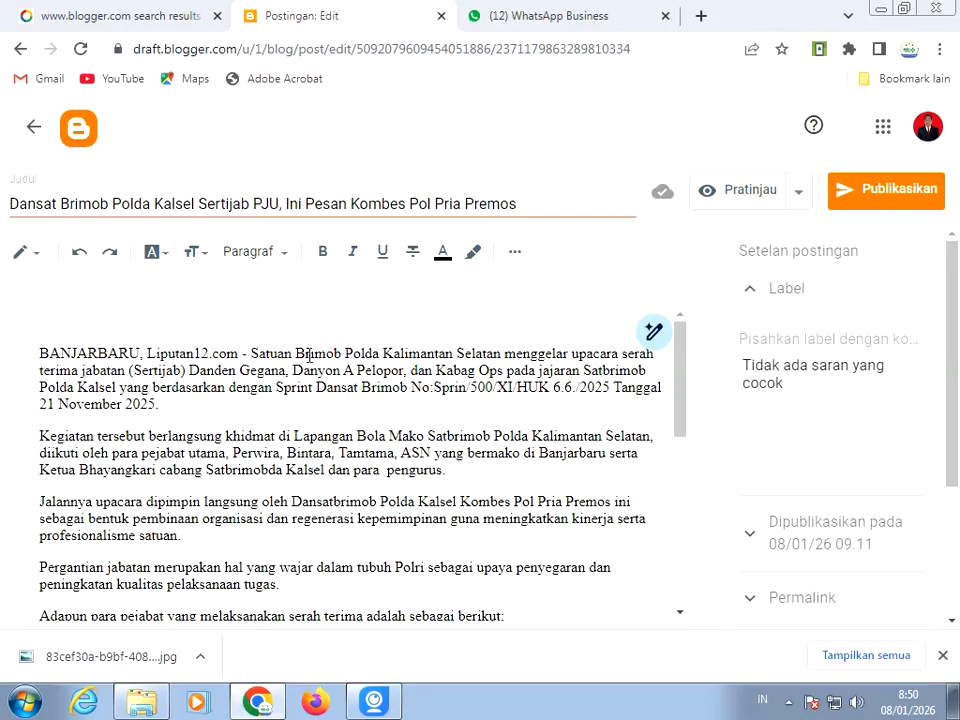
Upload the photo 83cef30a-b9bf-408f-912b-693b95771cc9 from the DATA LIPUTAN12.COM folder into the blank line above the opening paragraph
click(519, 257)
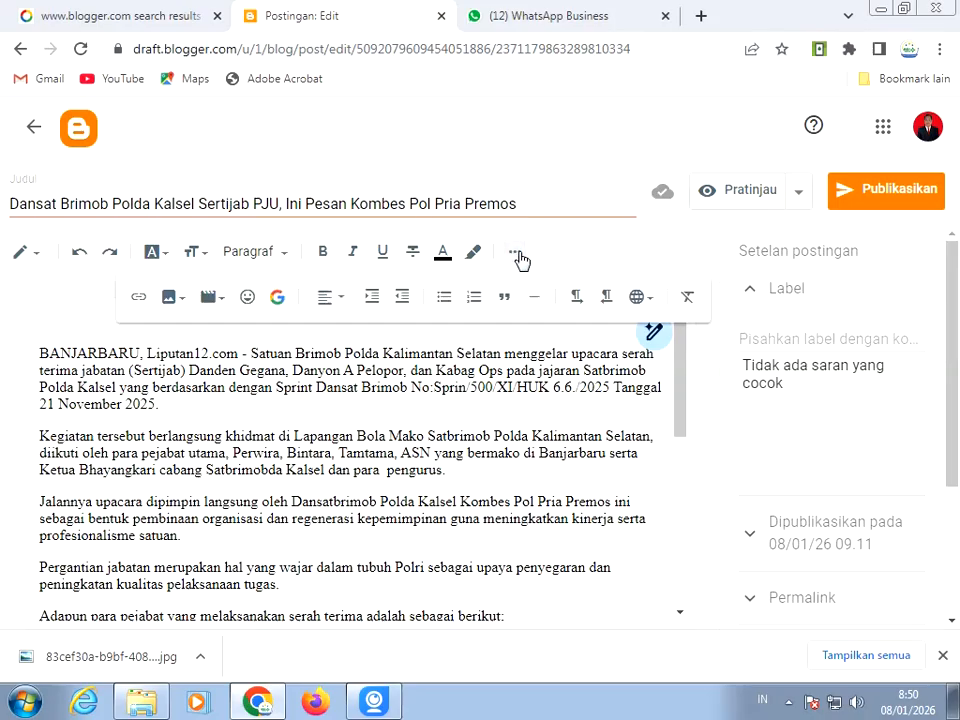
click(169, 297)
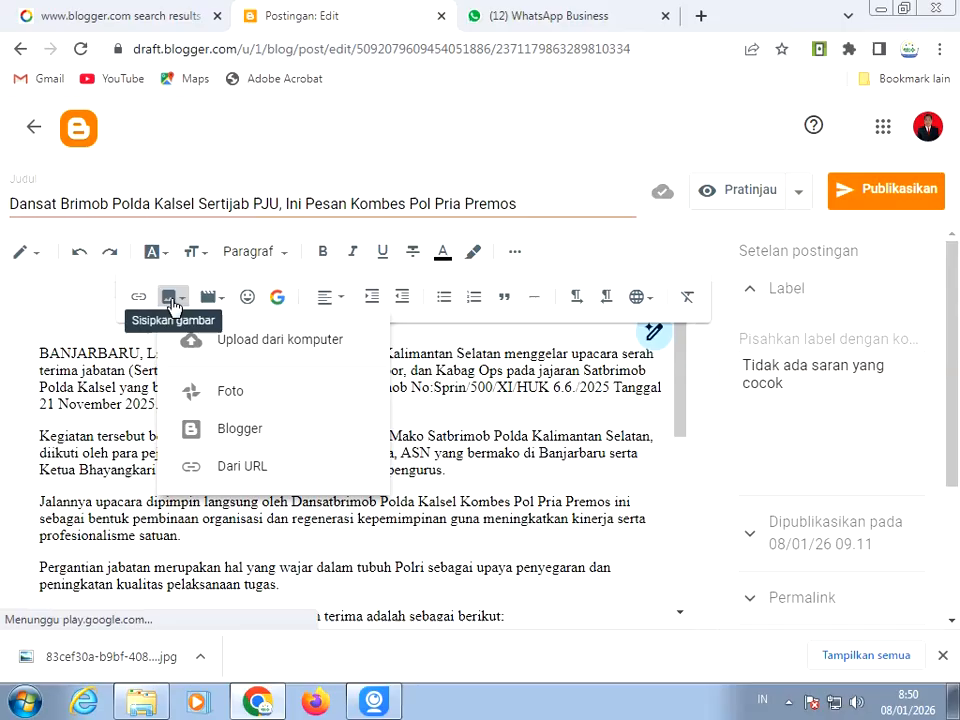
click(222, 345)
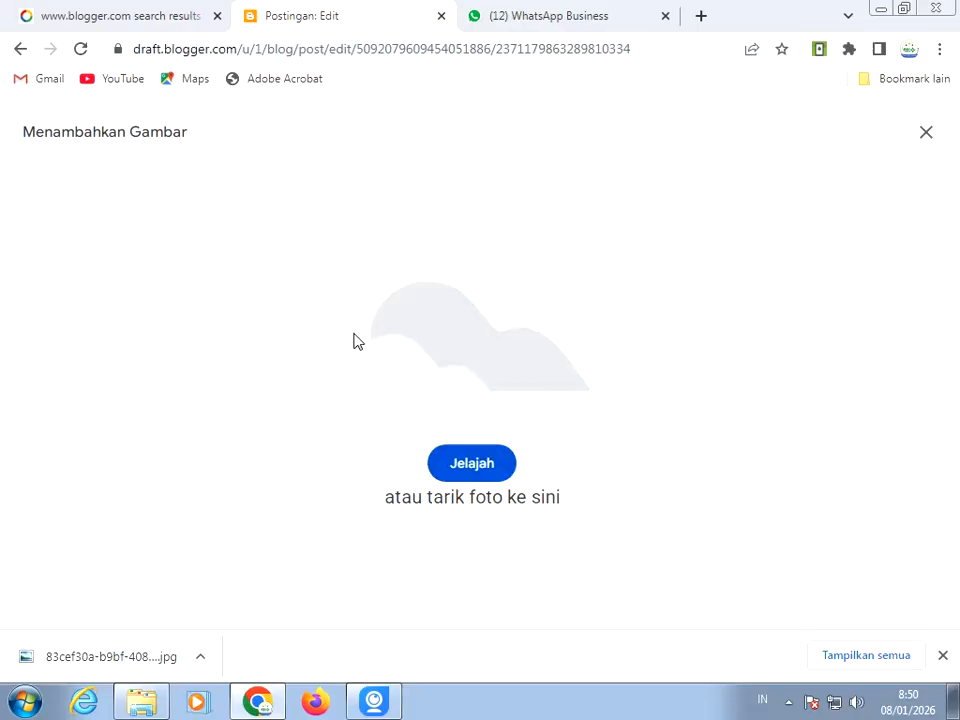
click(449, 461)
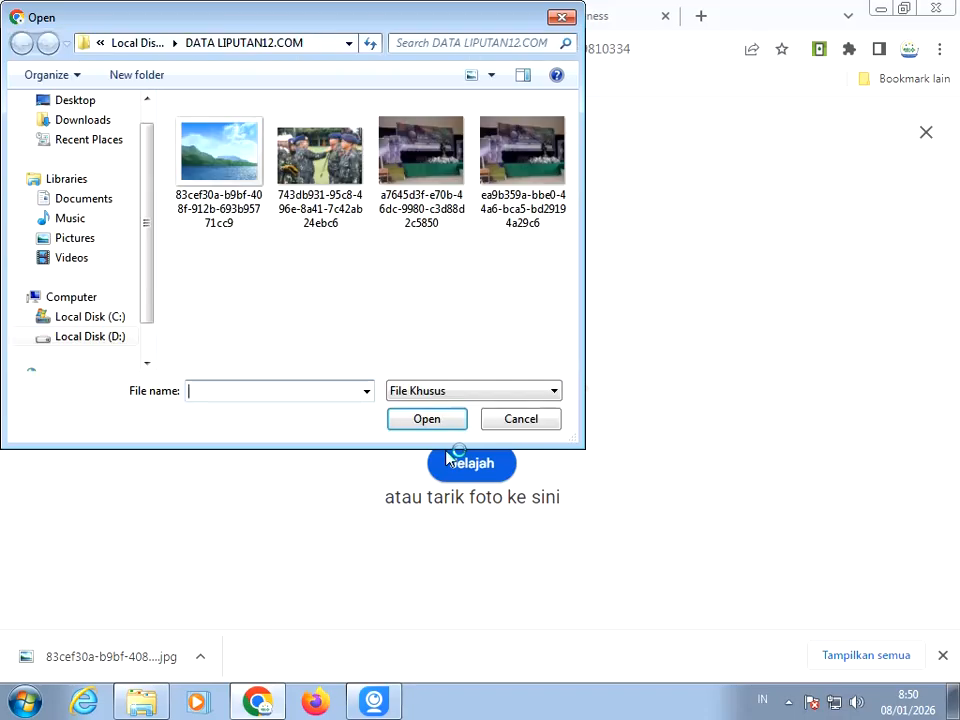
click(217, 160)
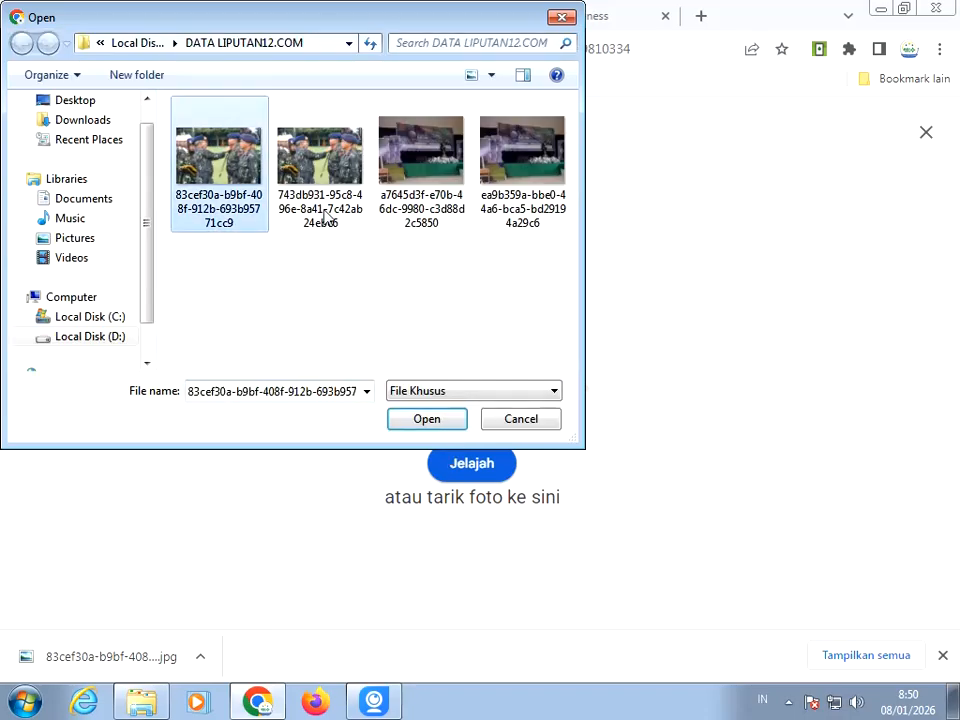
click(427, 419)
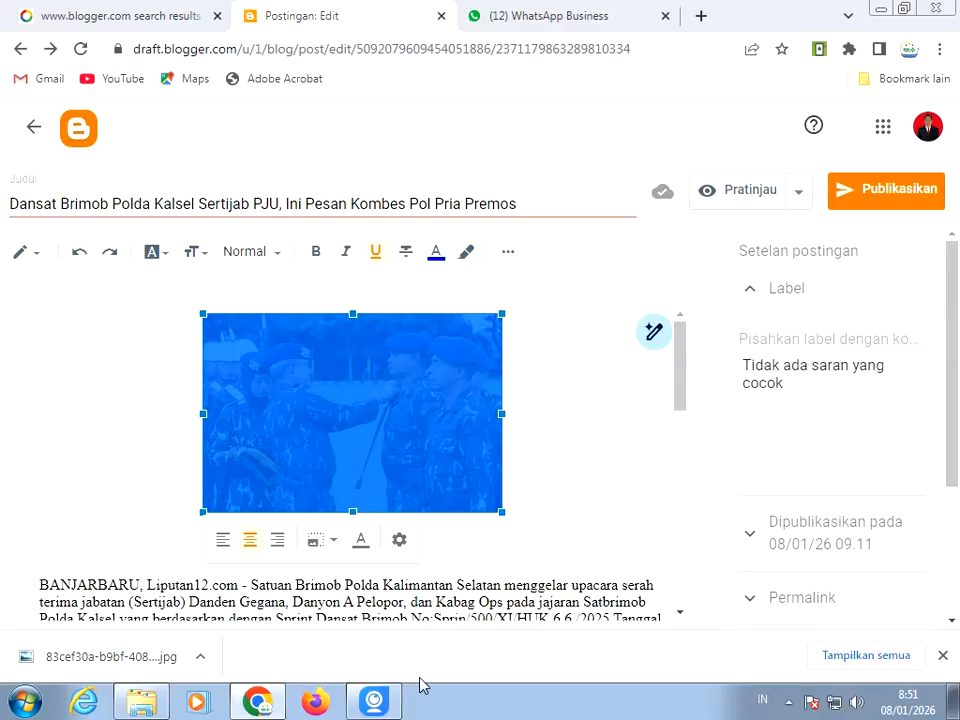
Centre the photo above the opening paragraph and set its size to Asli (original)
click(376, 701)
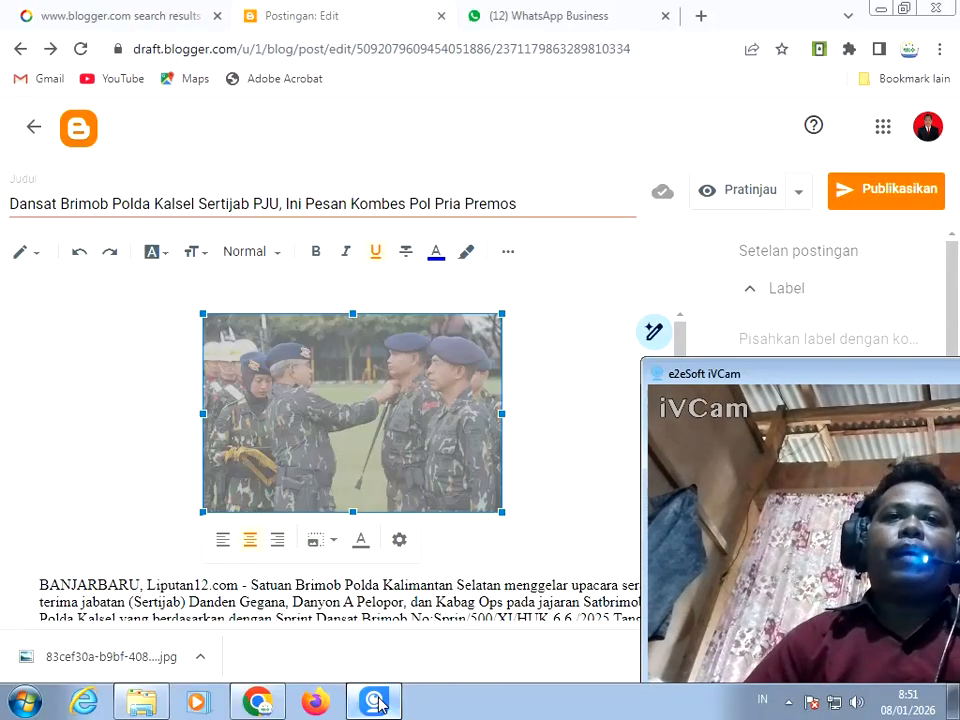
click(249, 545)
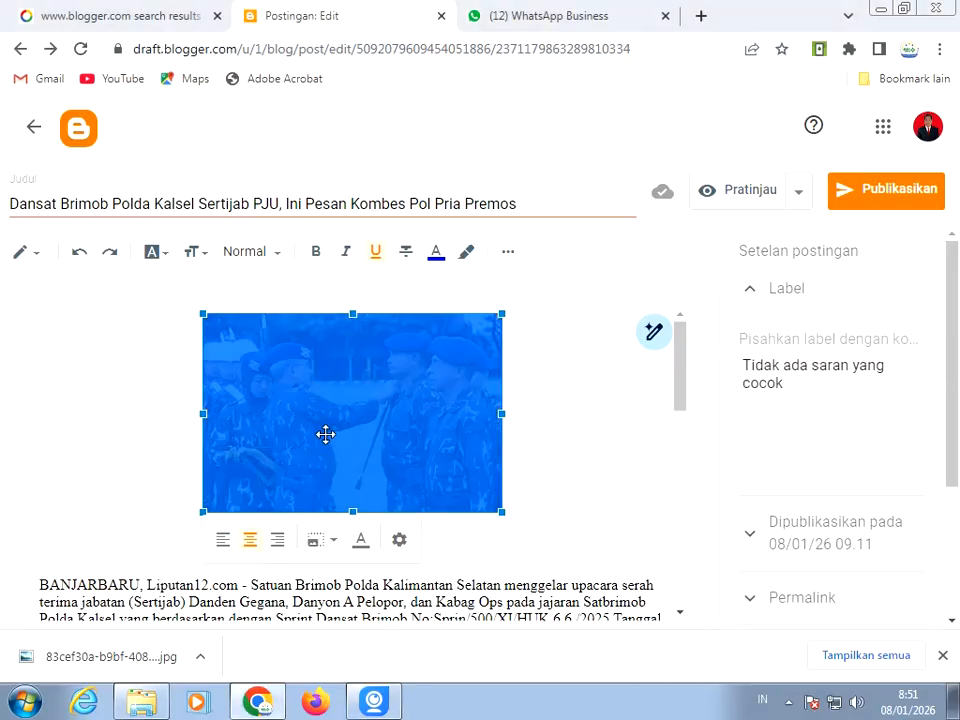
click(334, 549)
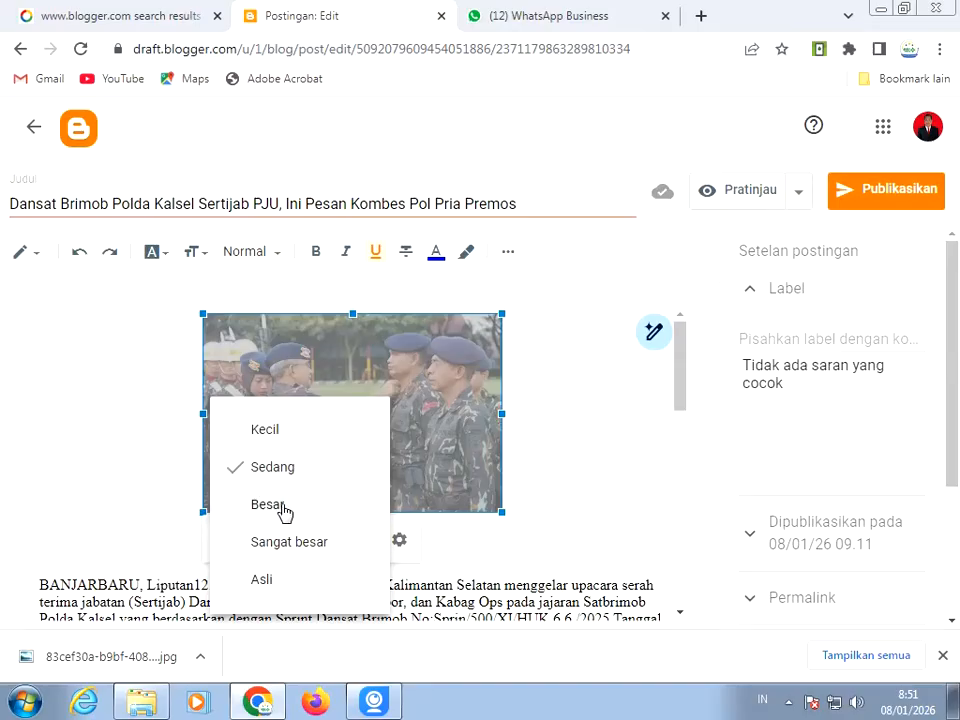
click(268, 581)
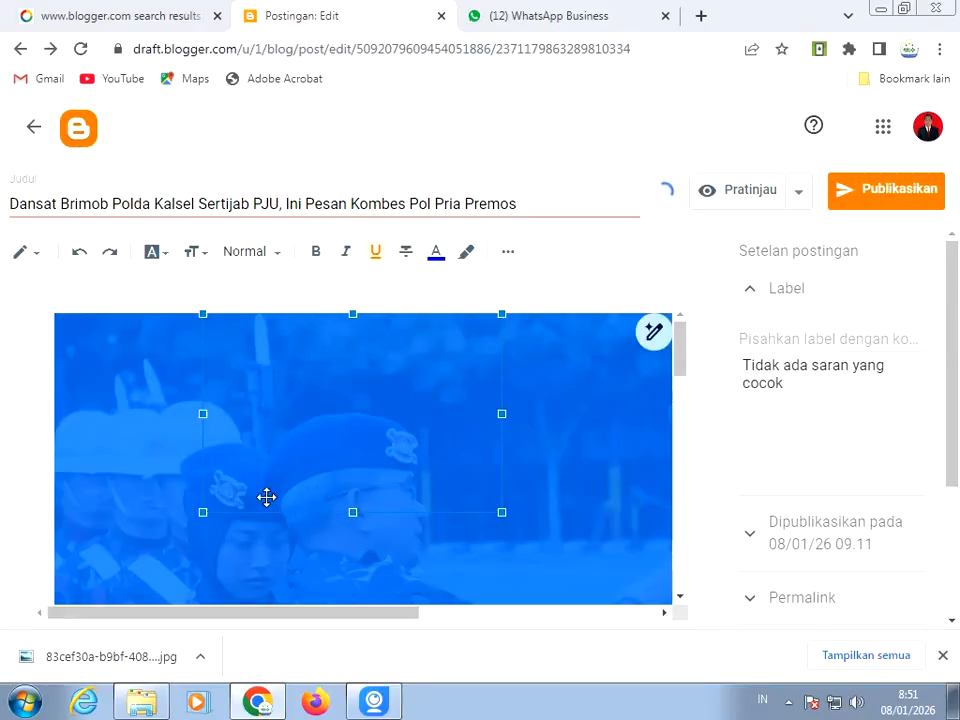
Remove the empty lines between the first photo and the opening paragraph "BANJARBARU, Liputan12.com"
scroll(329, 485, down, 10)
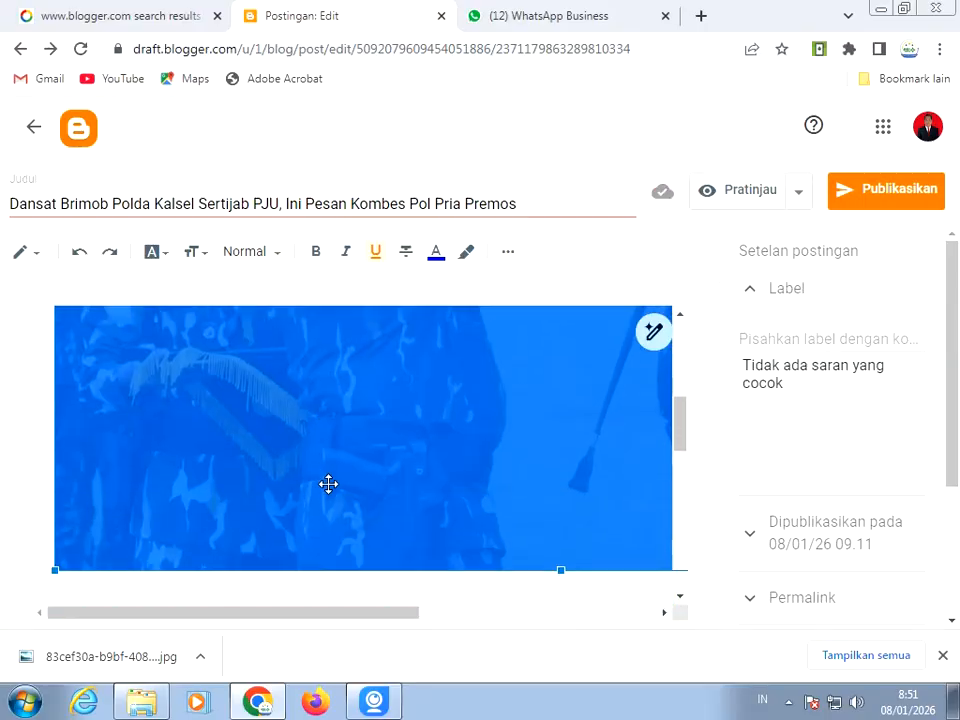
scroll(326, 484, down, 2)
scroll(323, 485, up, 3)
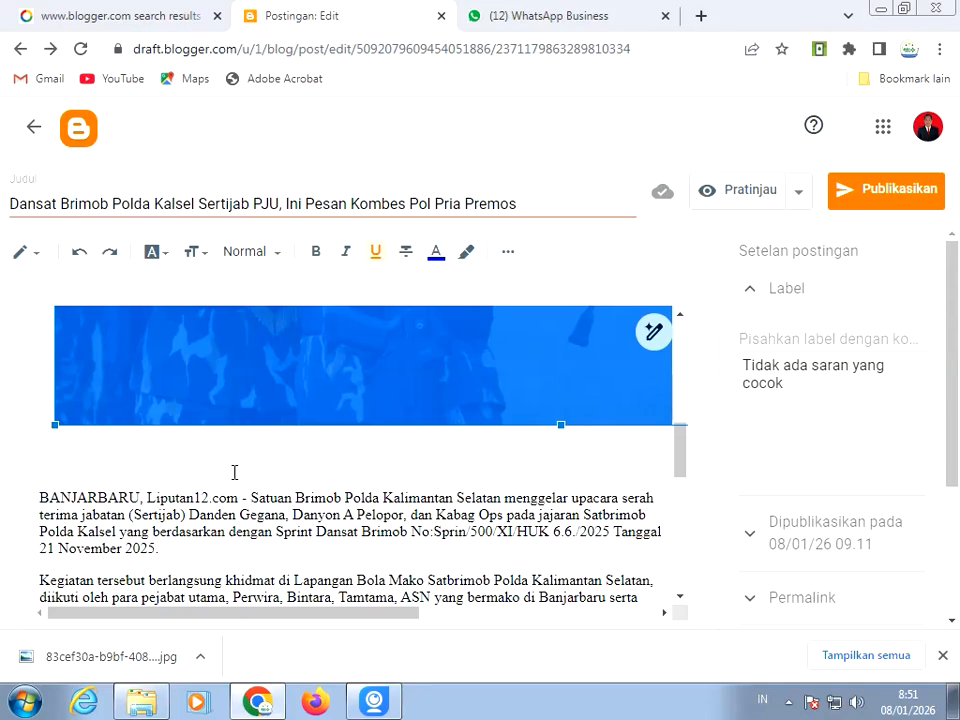
drag(72, 477, 59, 474)
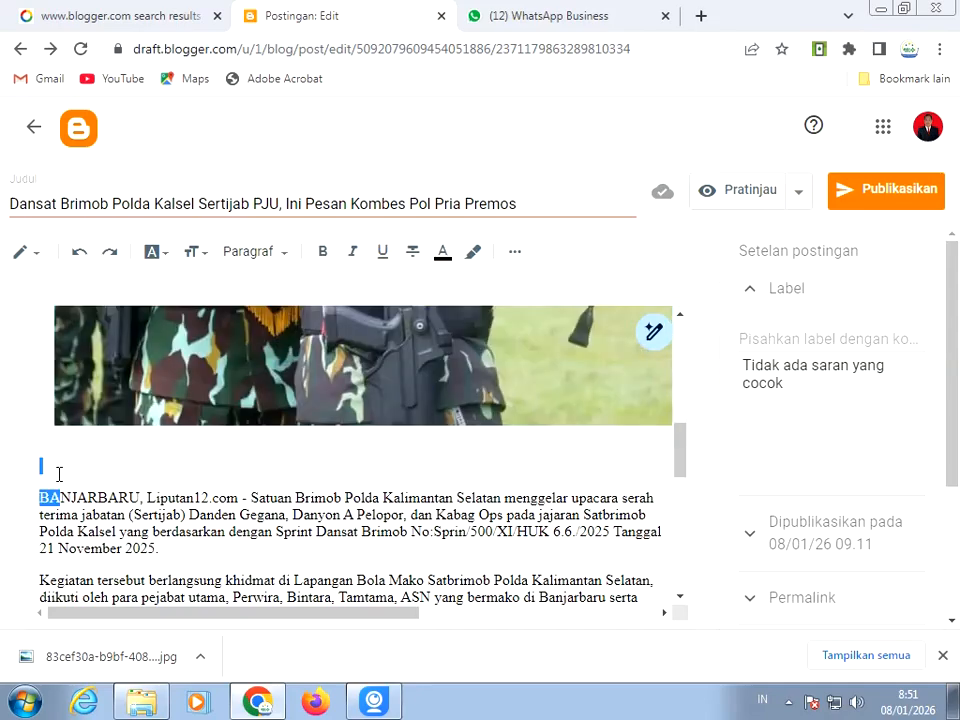
click(52, 466)
key(BackSpace)
key(BackSpace)
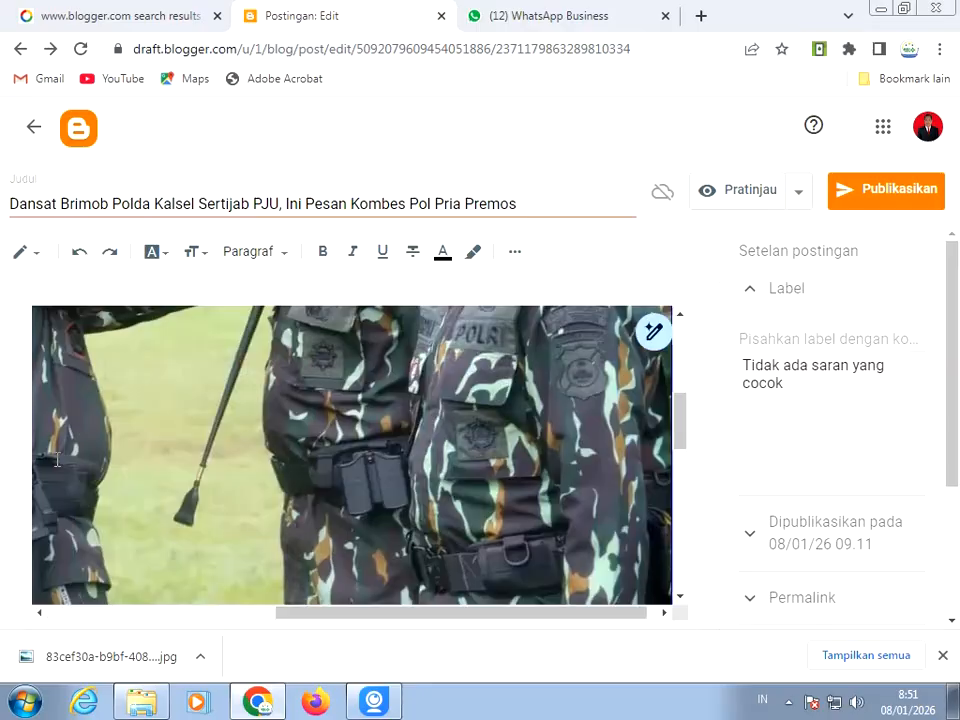
click(61, 459)
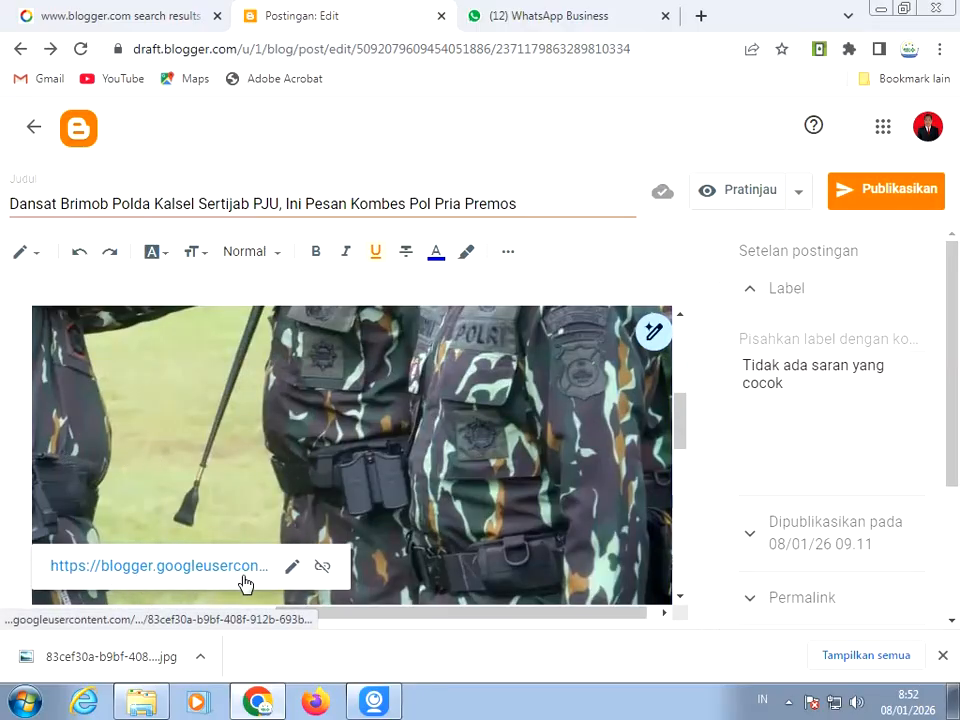
scroll(176, 550, down, 5)
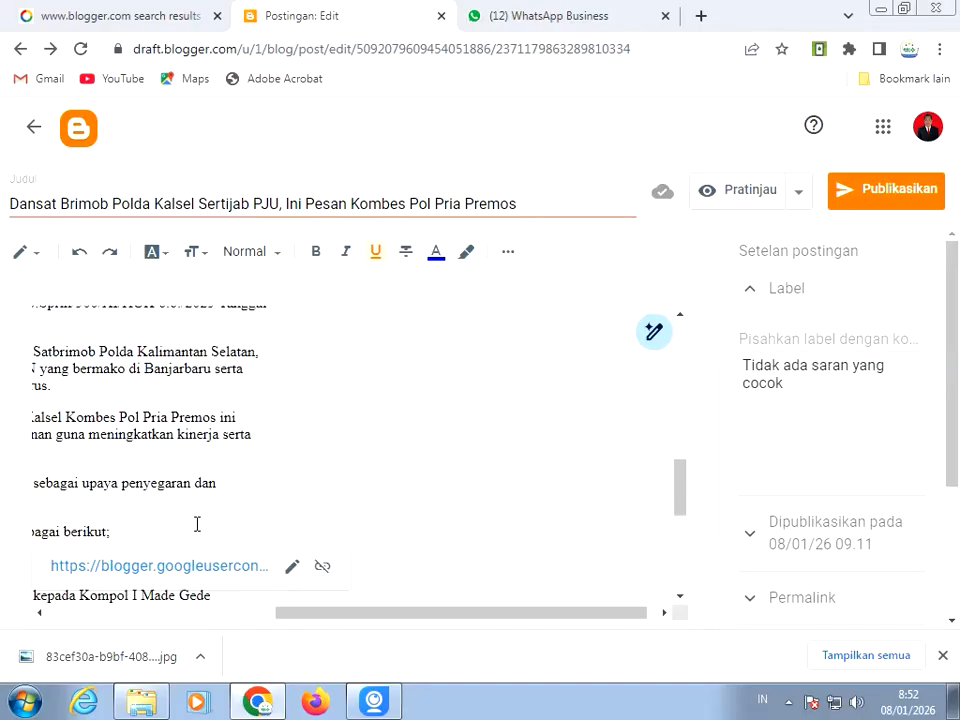
drag(425, 618, 208, 624)
scroll(291, 455, up, 2)
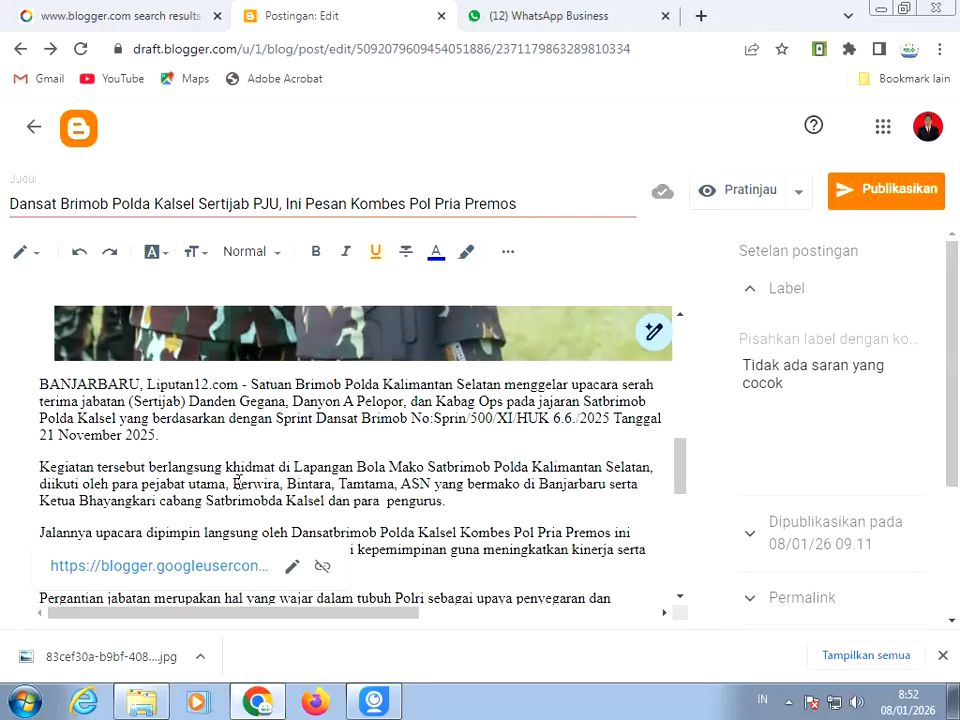
Upload the photo a7645d3f-e70b-46dc-9980-c3d88d2c5850 from the computer onto a new line after the paragraph beginning "Pergantian jabatan"
scroll(257, 503, down, 3)
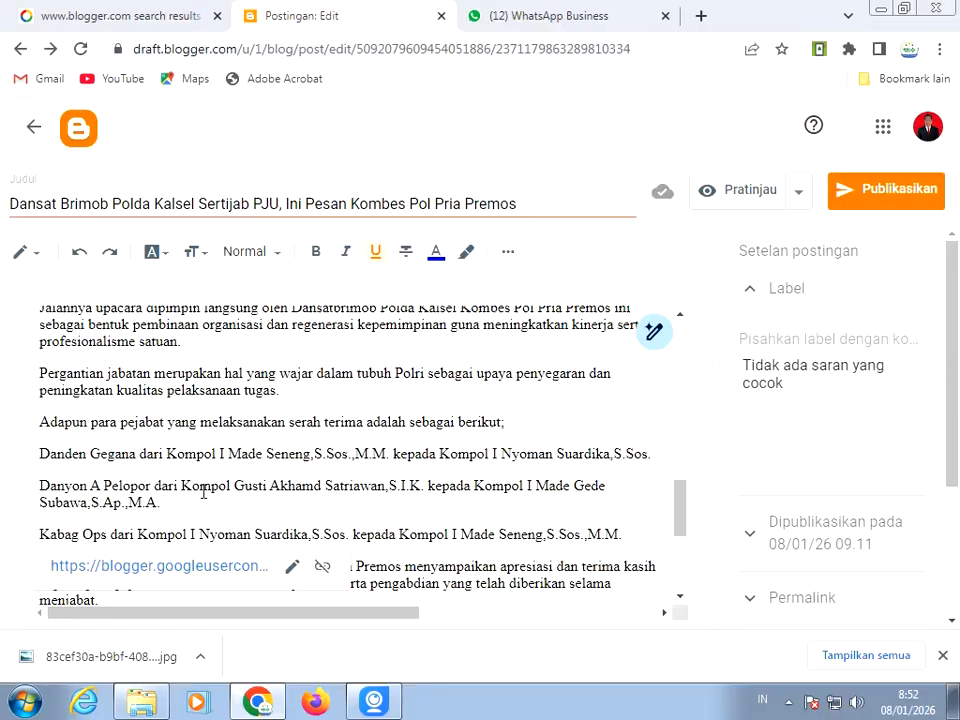
click(284, 392)
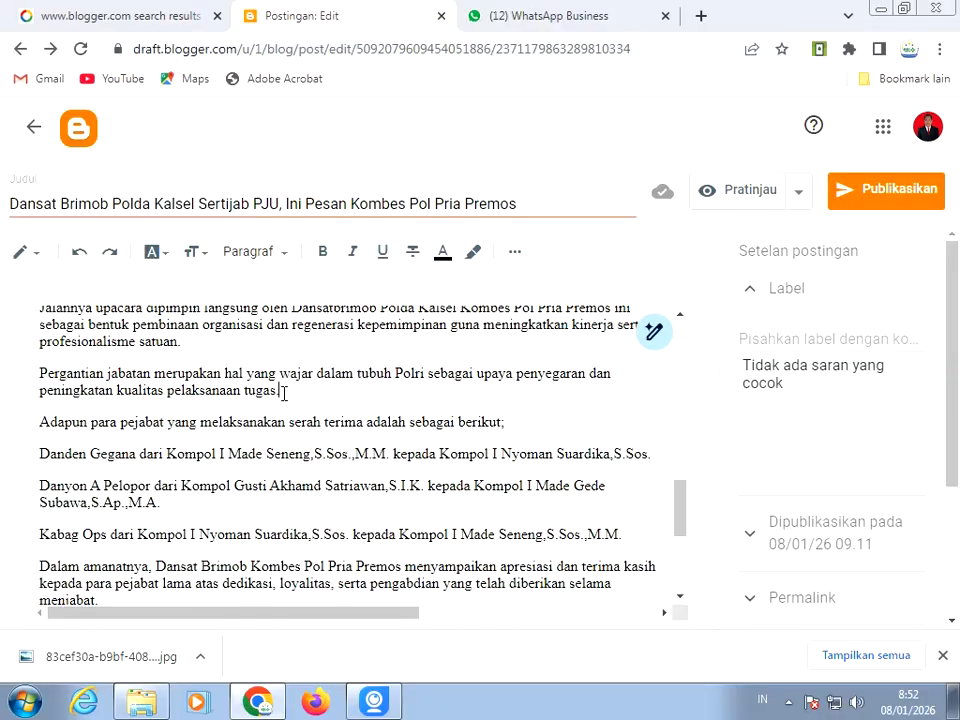
key(Return)
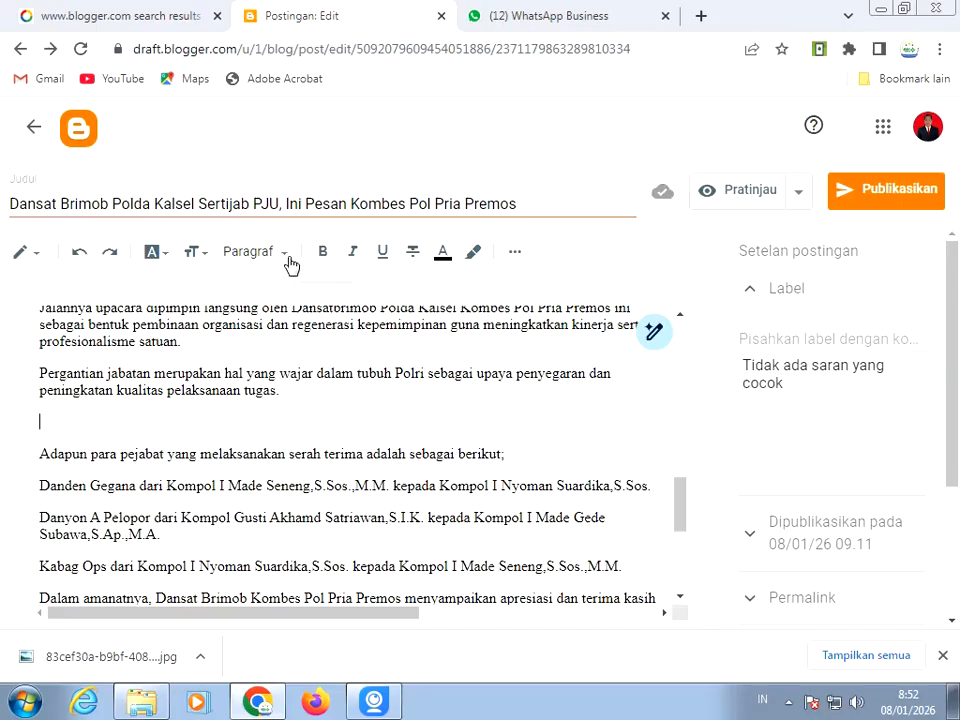
click(515, 256)
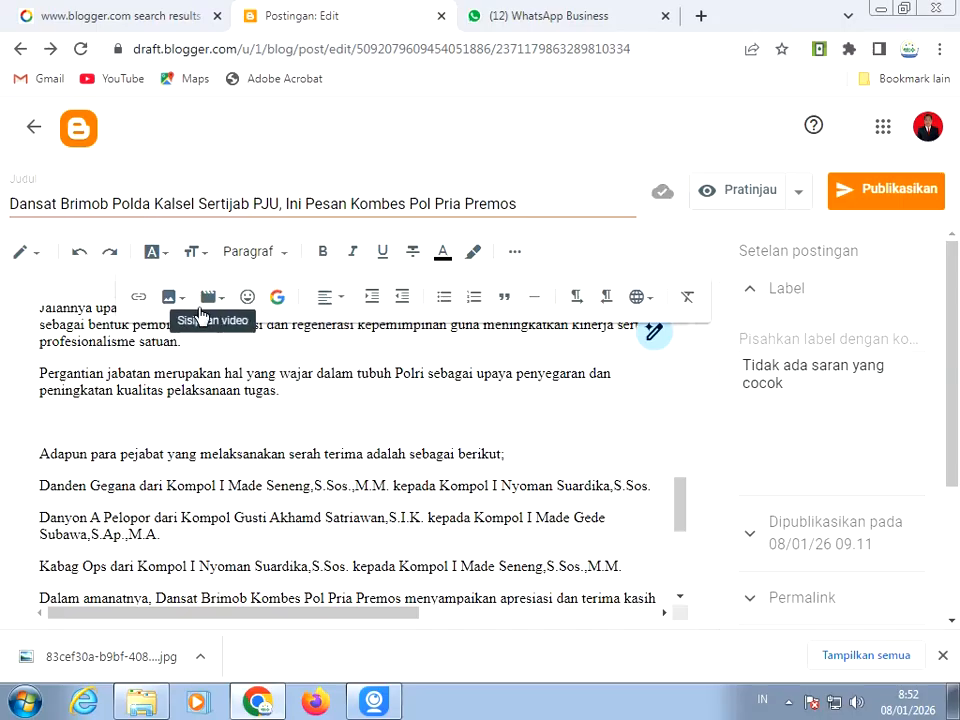
click(178, 305)
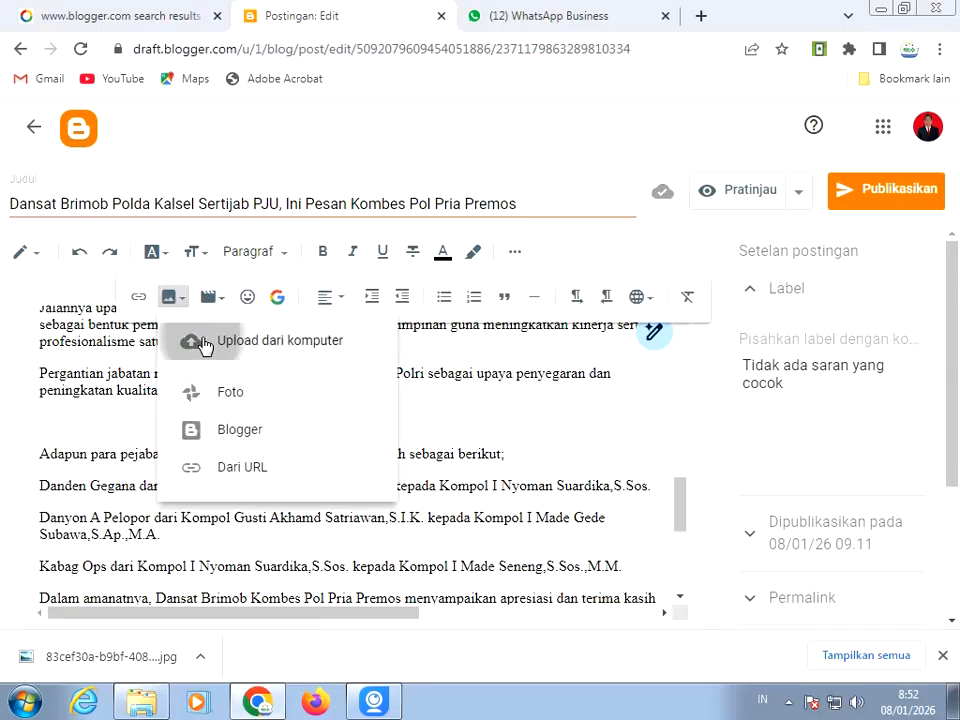
click(201, 341)
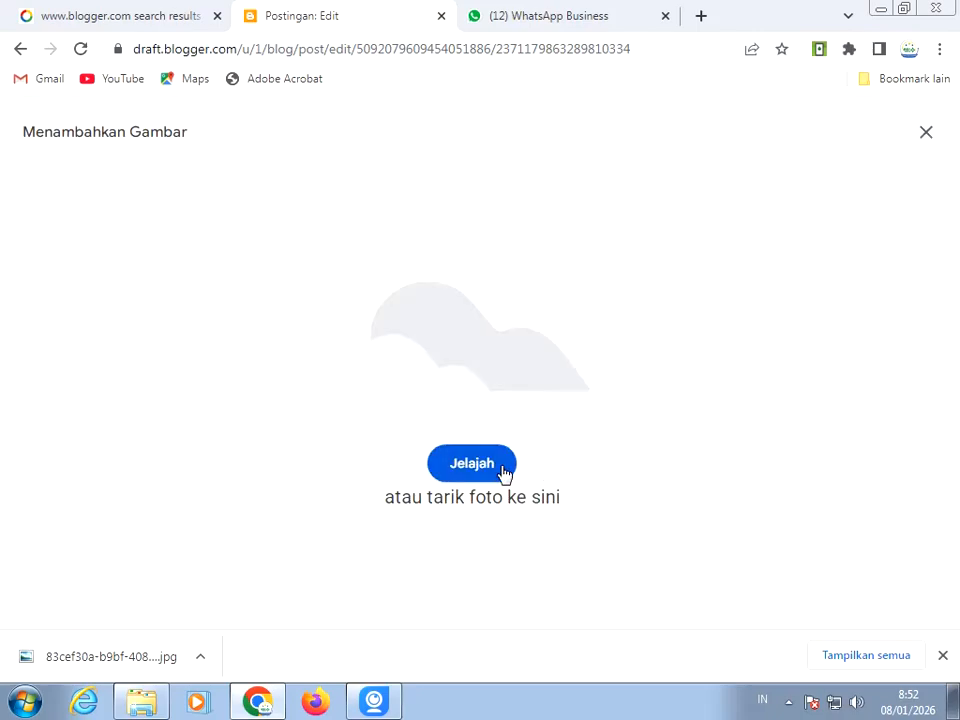
click(478, 465)
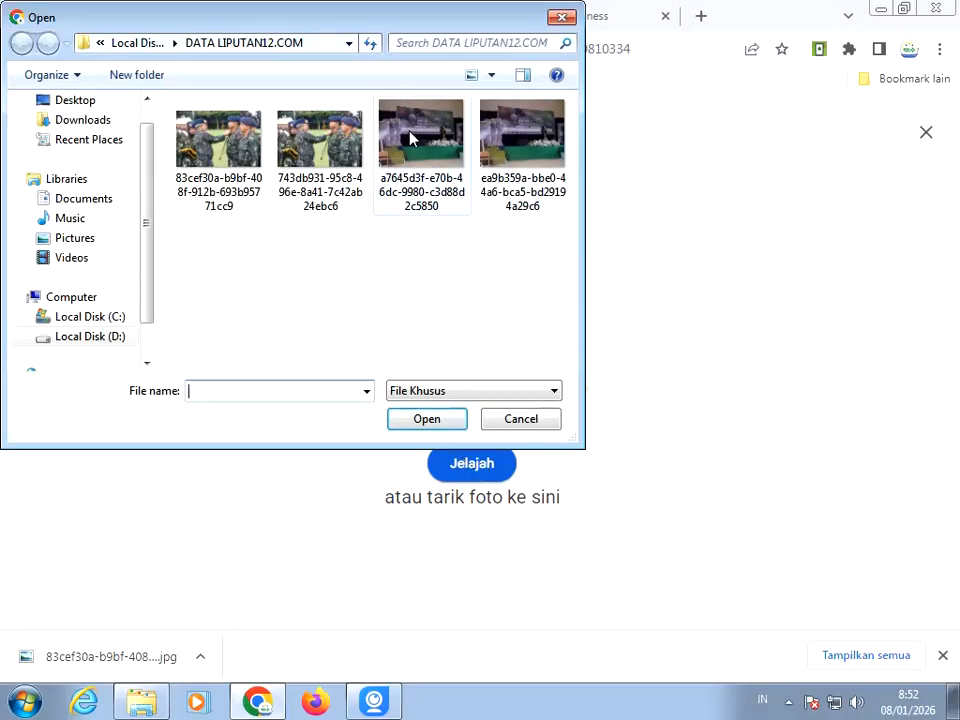
click(410, 138)
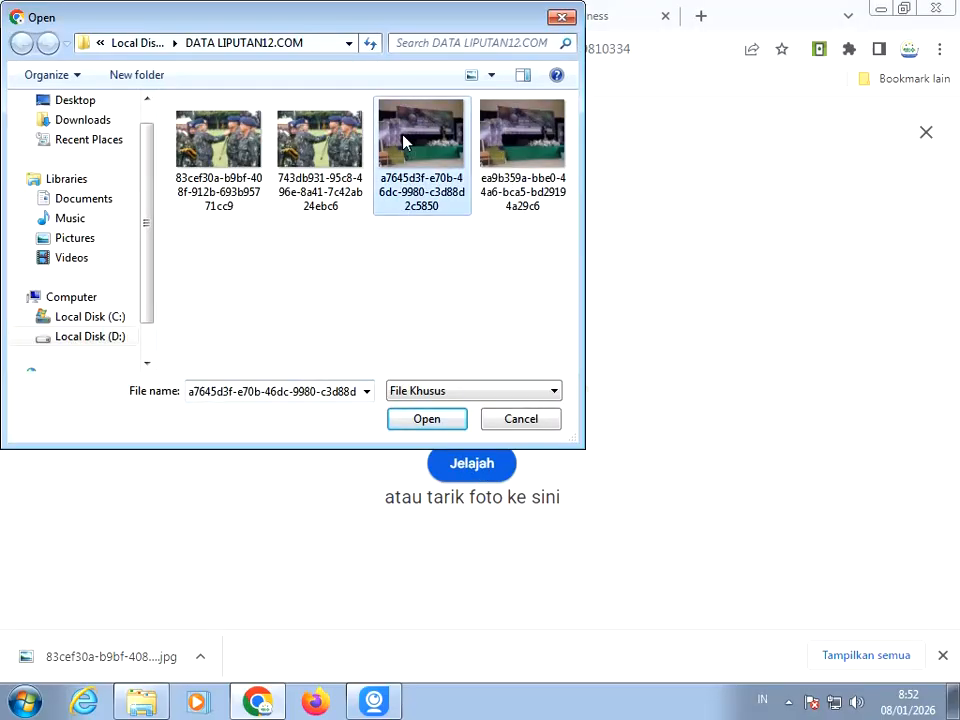
click(427, 419)
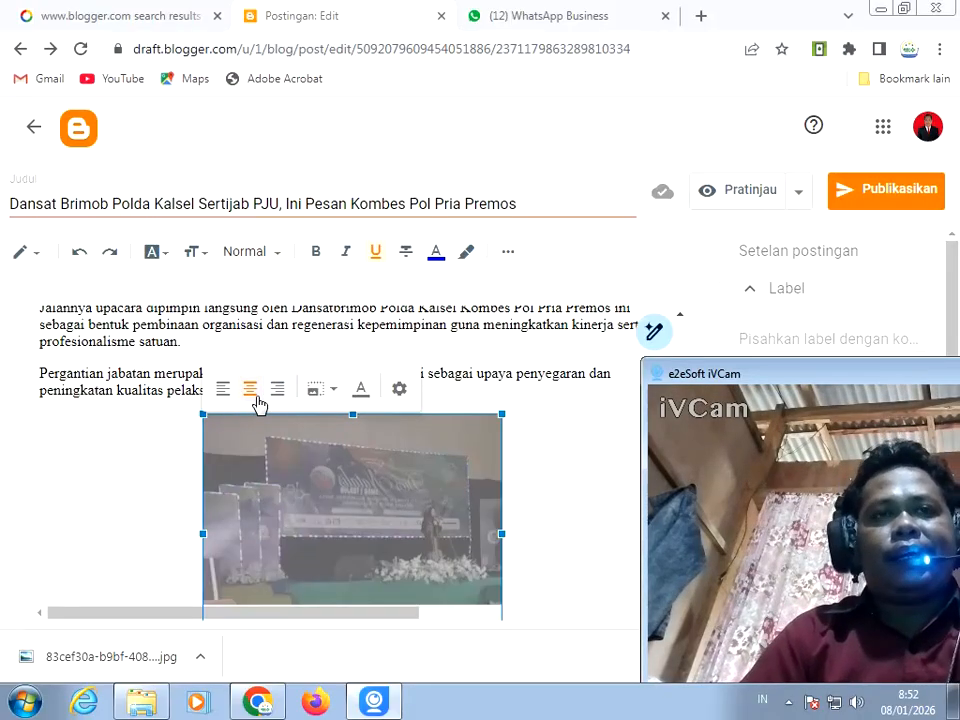
Centre the second photo below the "Pergantian jabatan" paragraph and set its size to Asli (original)
click(251, 396)
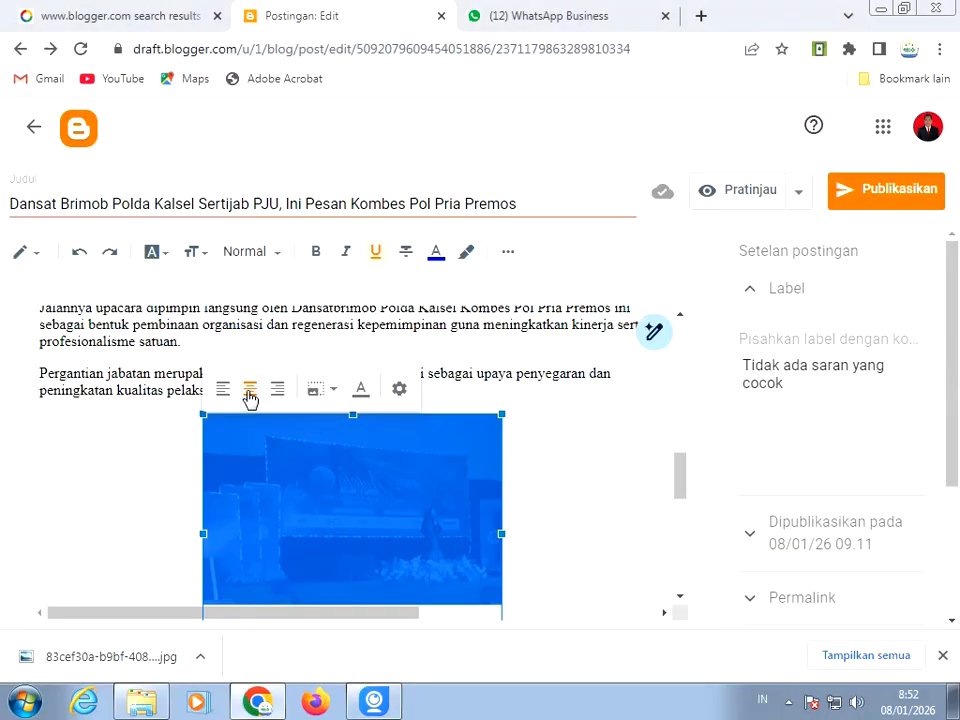
click(335, 396)
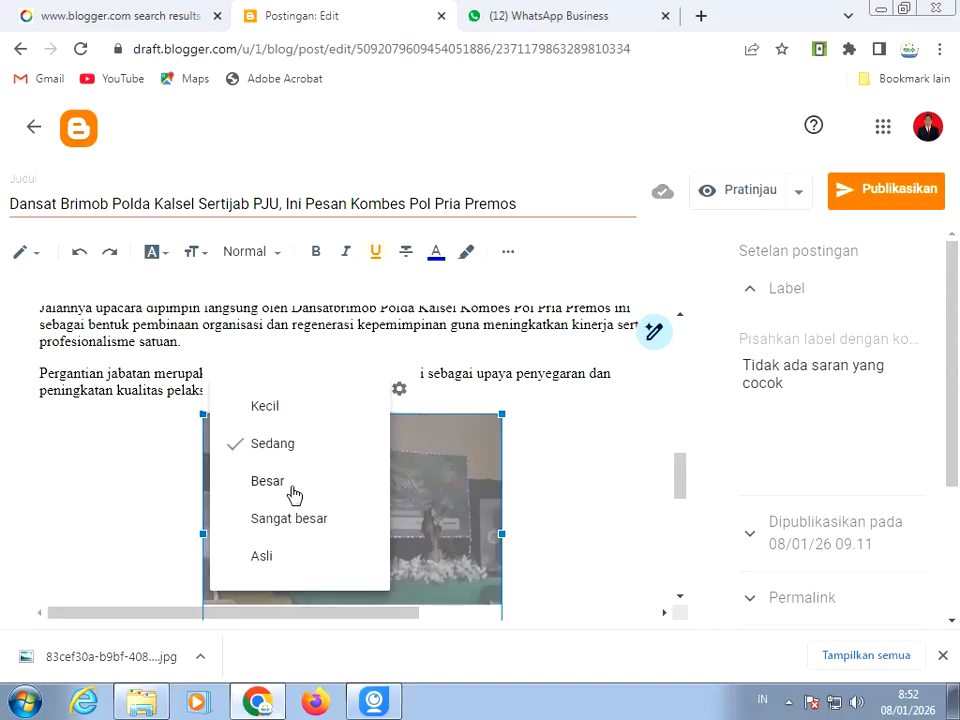
click(263, 556)
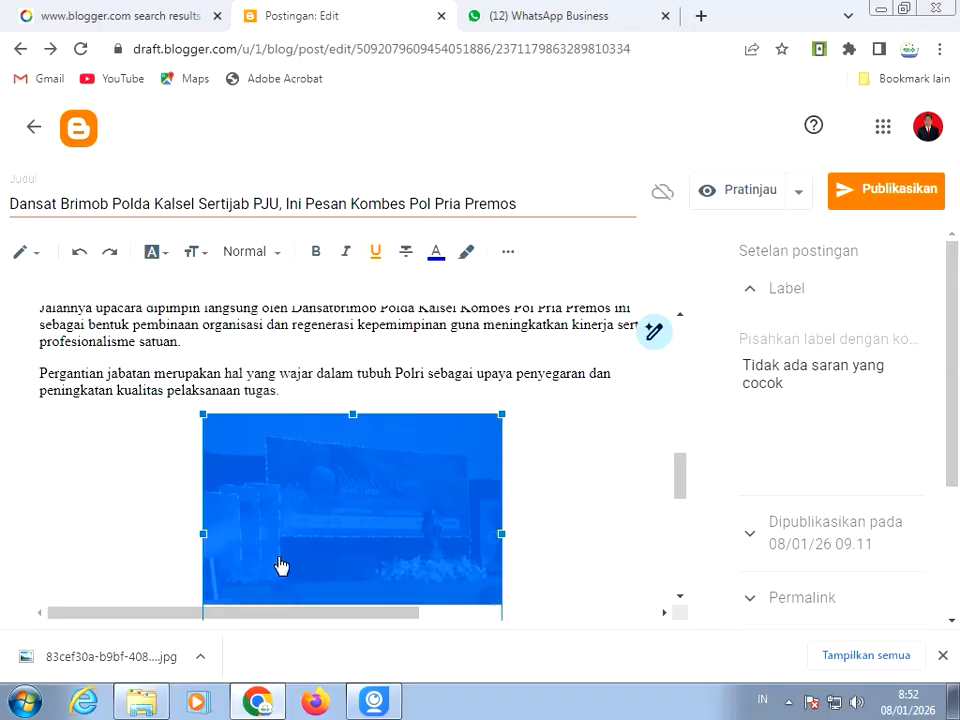
Remove the empty lines between the second photo and the paragraph beginning "Adapun para pejabat"
scroll(319, 550, down, 6)
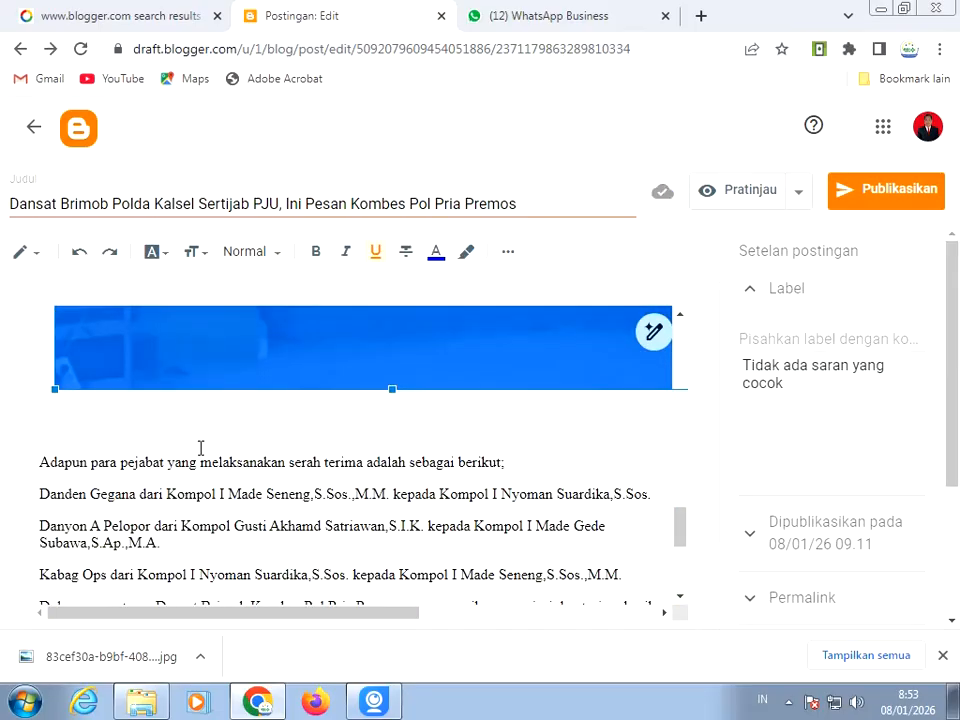
click(200, 452)
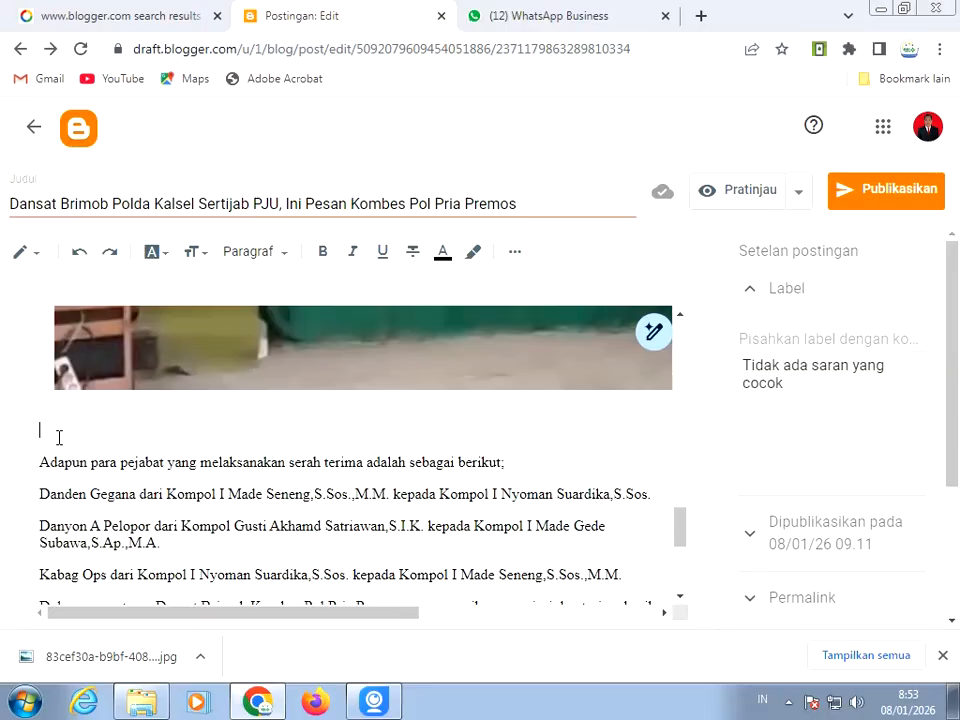
key(Delete)
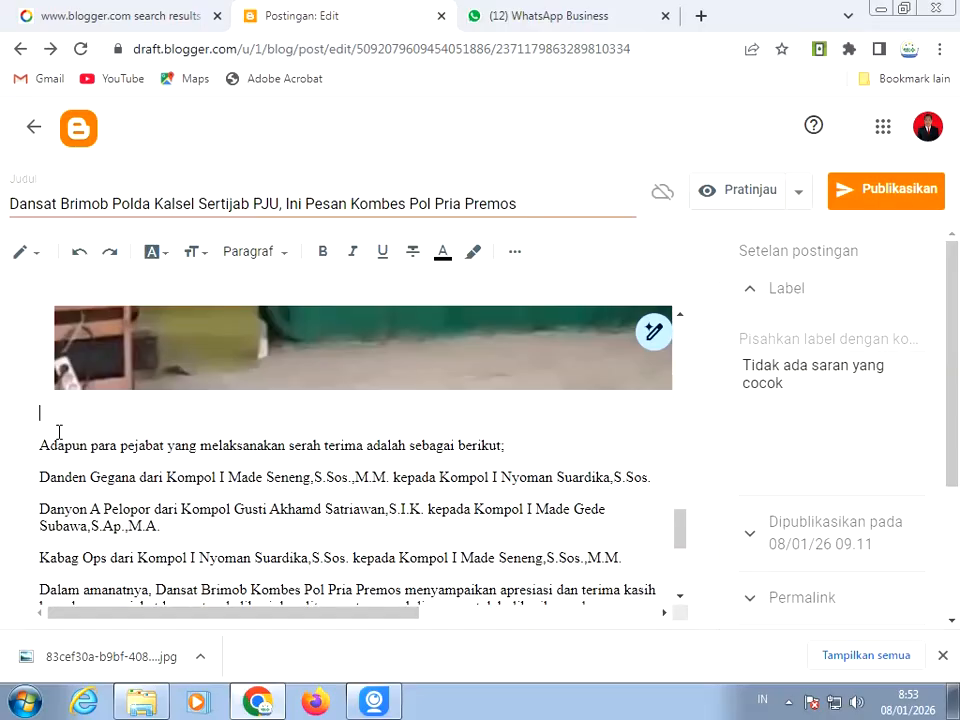
scroll(59, 432, up, 2)
click(86, 439)
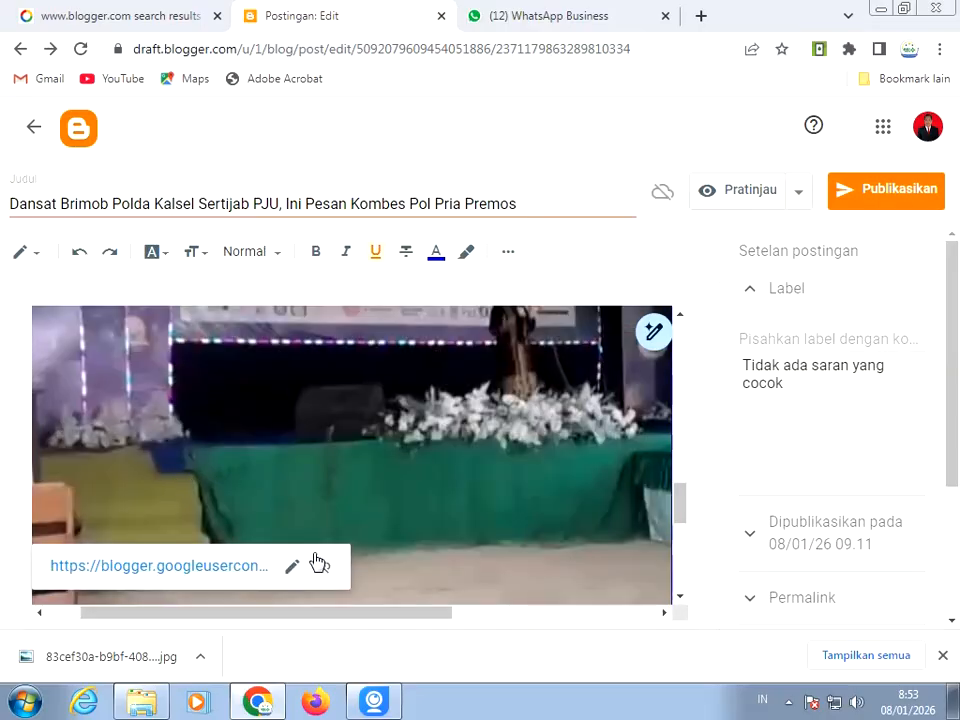
Review the whole post body in the editor, checking the placement of both photos and the paragraph spacing
scroll(405, 553, down, 4)
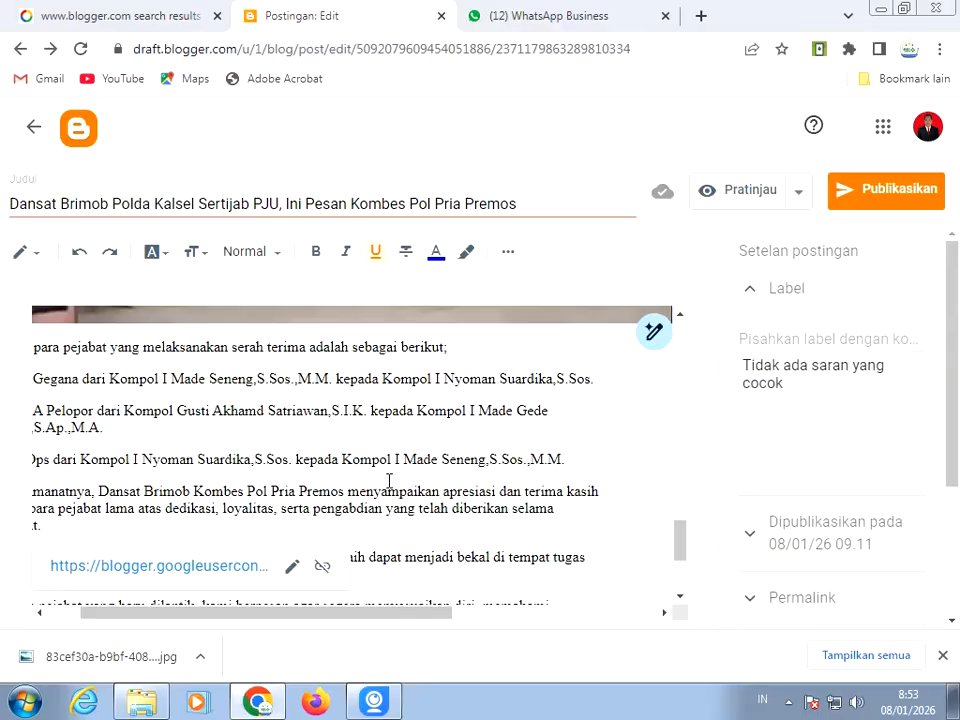
scroll(375, 510, up, 8)
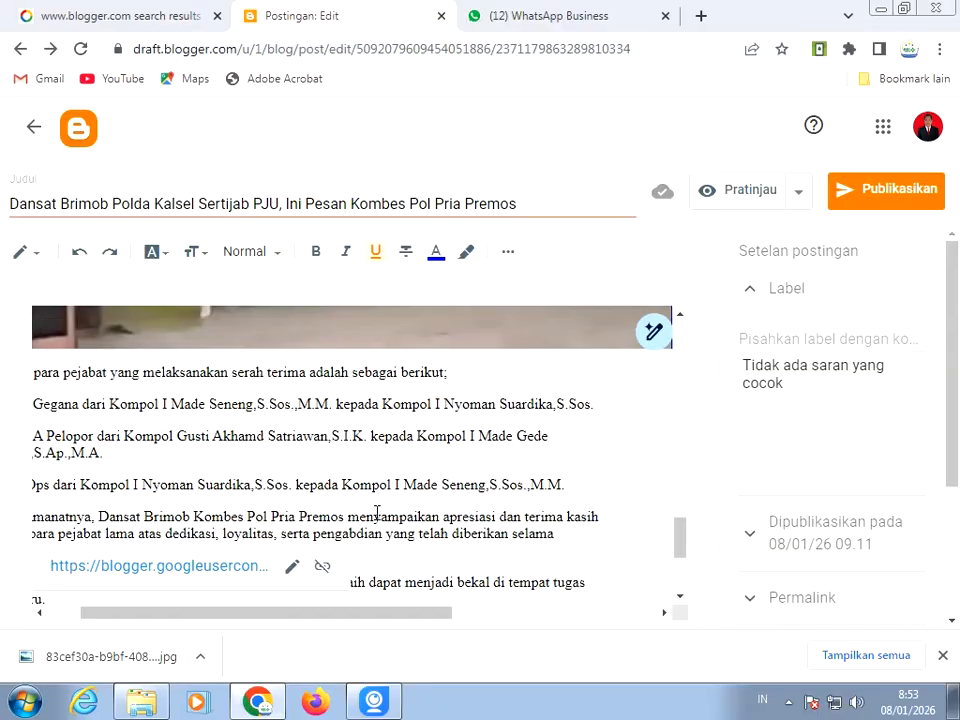
scroll(377, 503, up, 3)
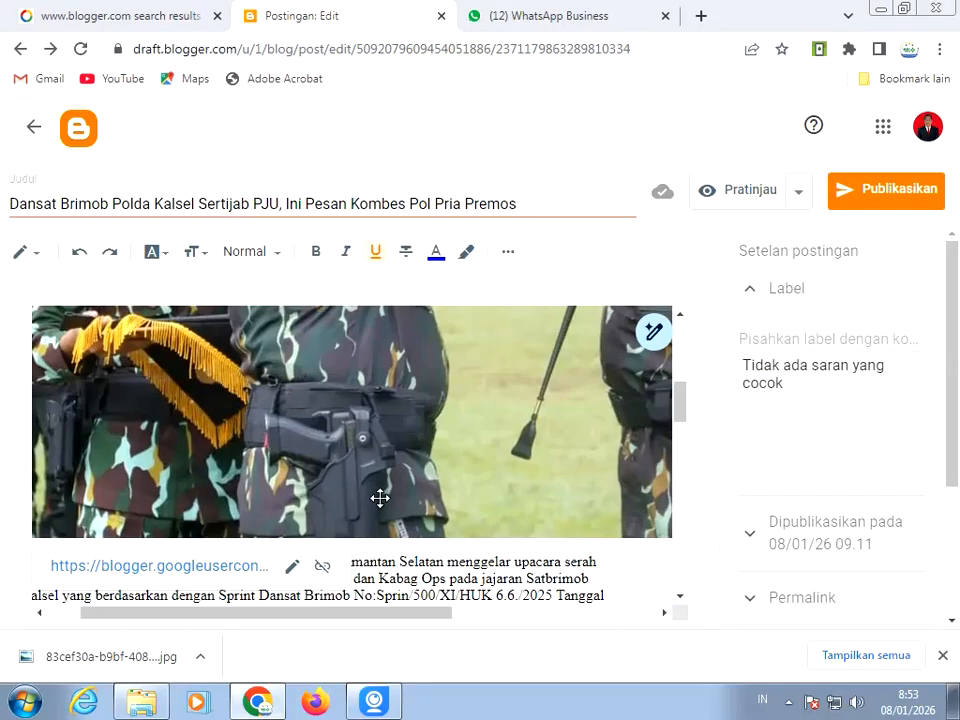
scroll(376, 500, up, 3)
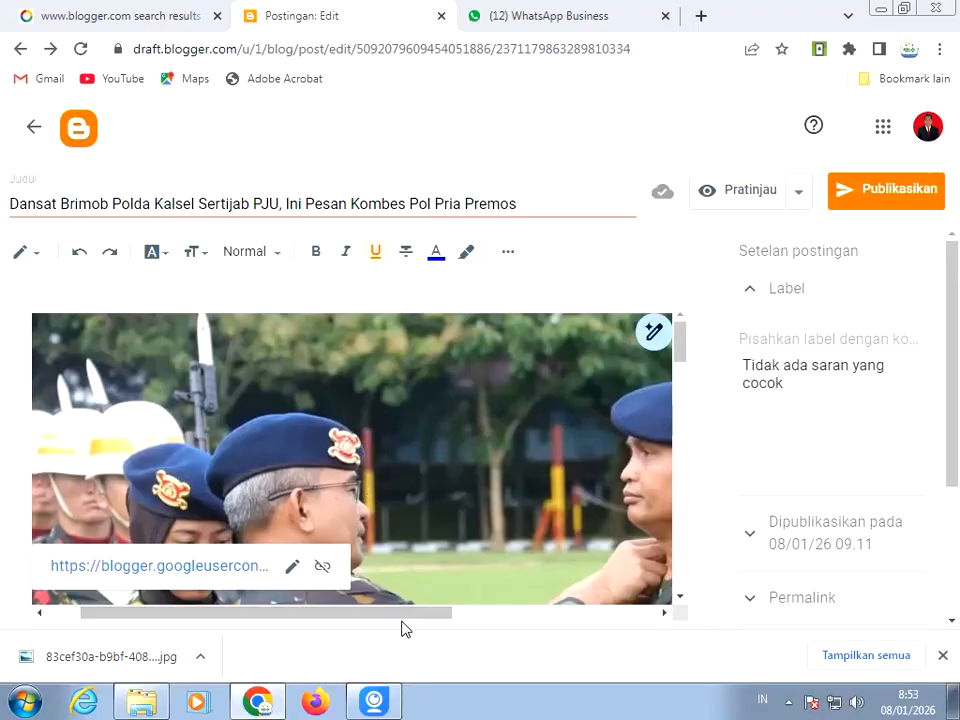
scroll(392, 454, down, 3)
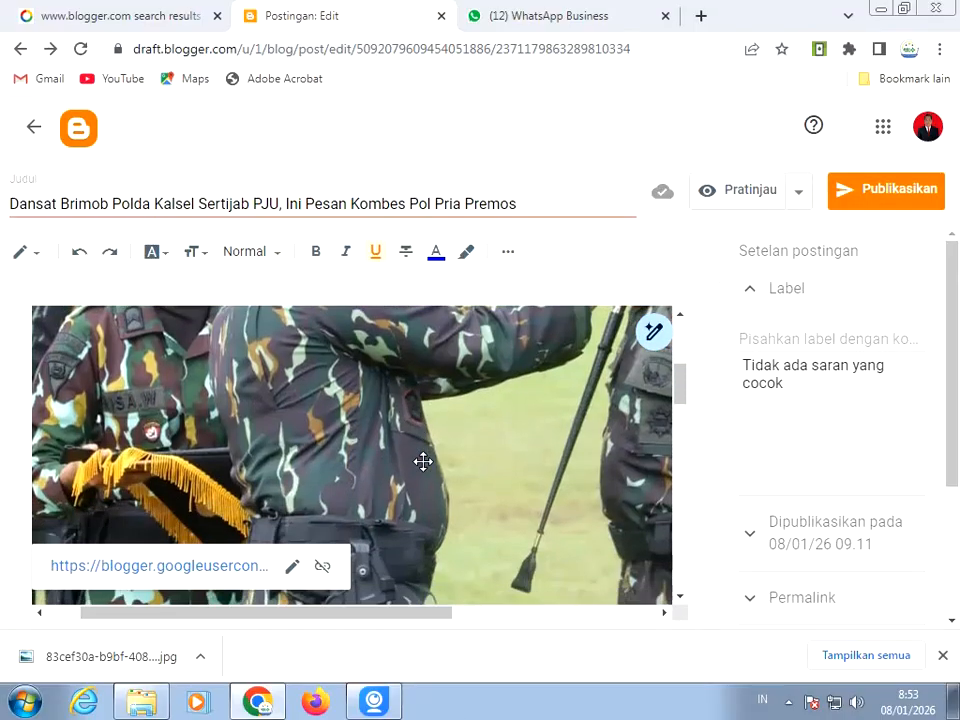
scroll(424, 463, down, 3)
scroll(420, 465, down, 3)
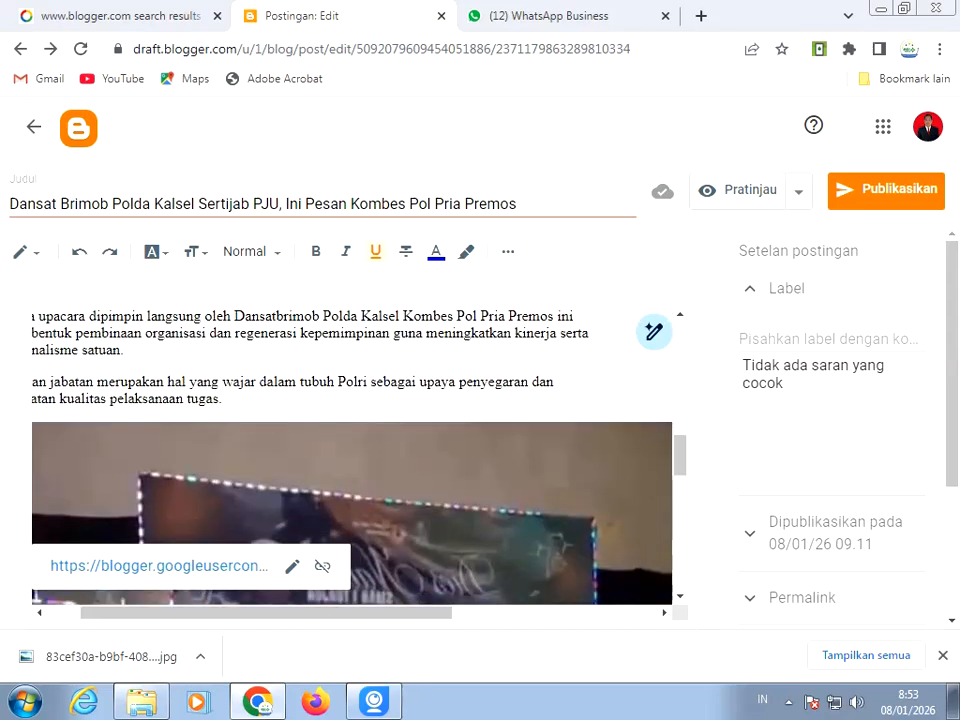
scroll(386, 480, down, 2)
scroll(388, 482, down, 5)
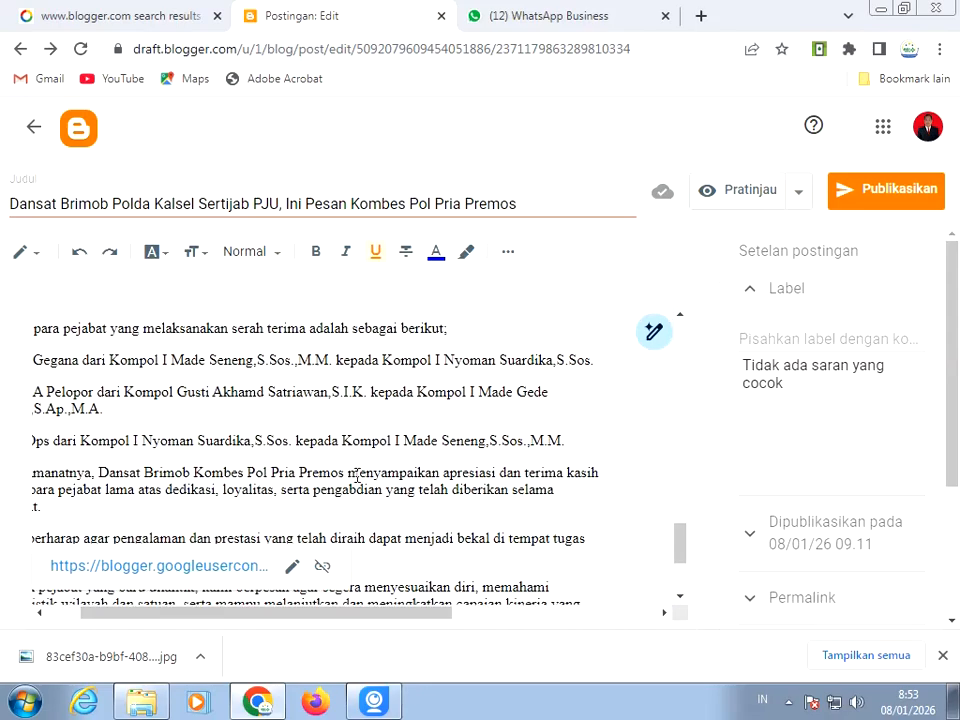
scroll(357, 477, down, 3)
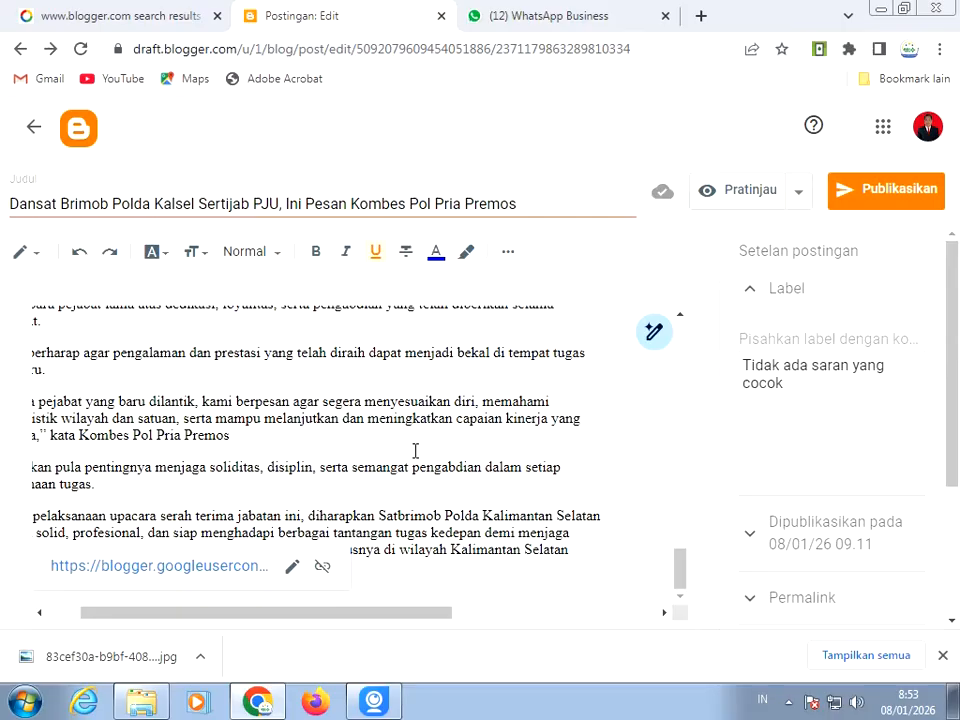
scroll(415, 451, up, 10)
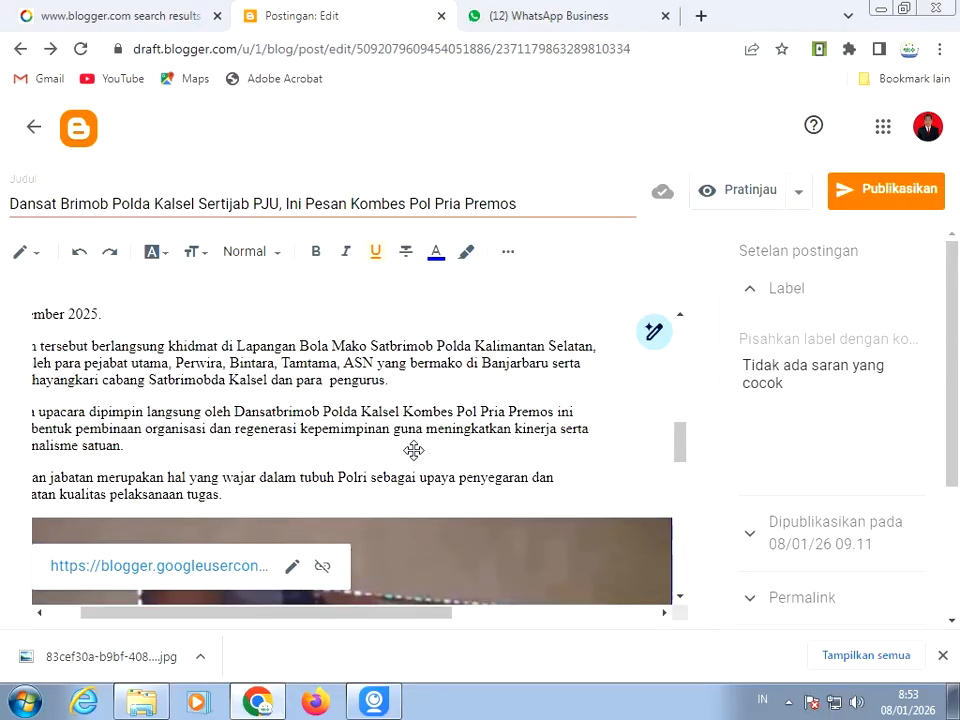
scroll(413, 451, up, 5)
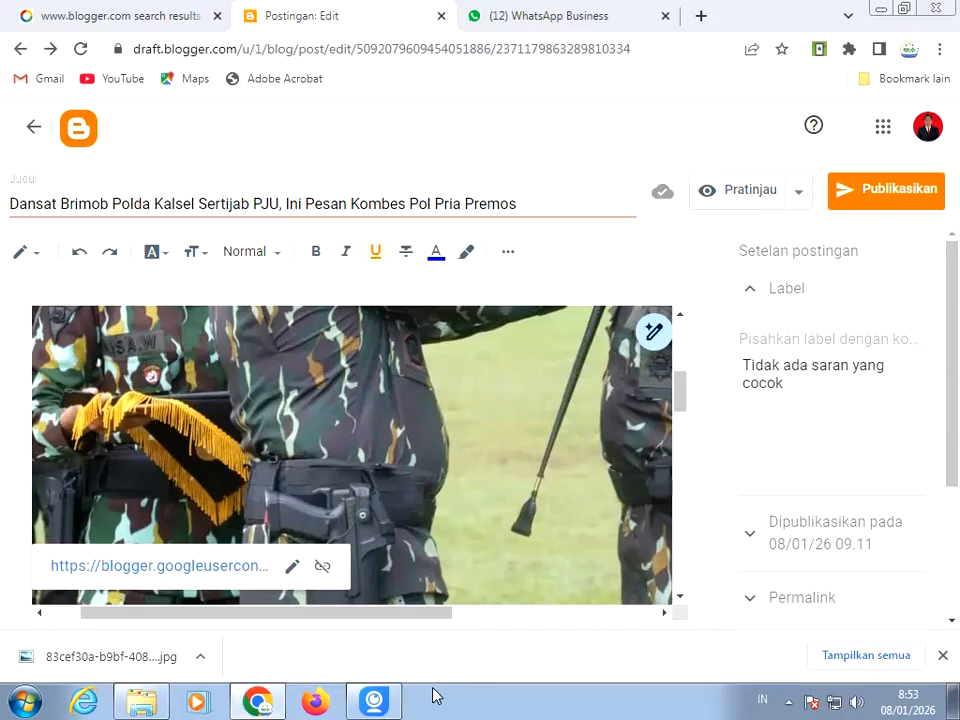
Preview the post in the tablet layout and read through it from the title to the page footer
click(374, 700)
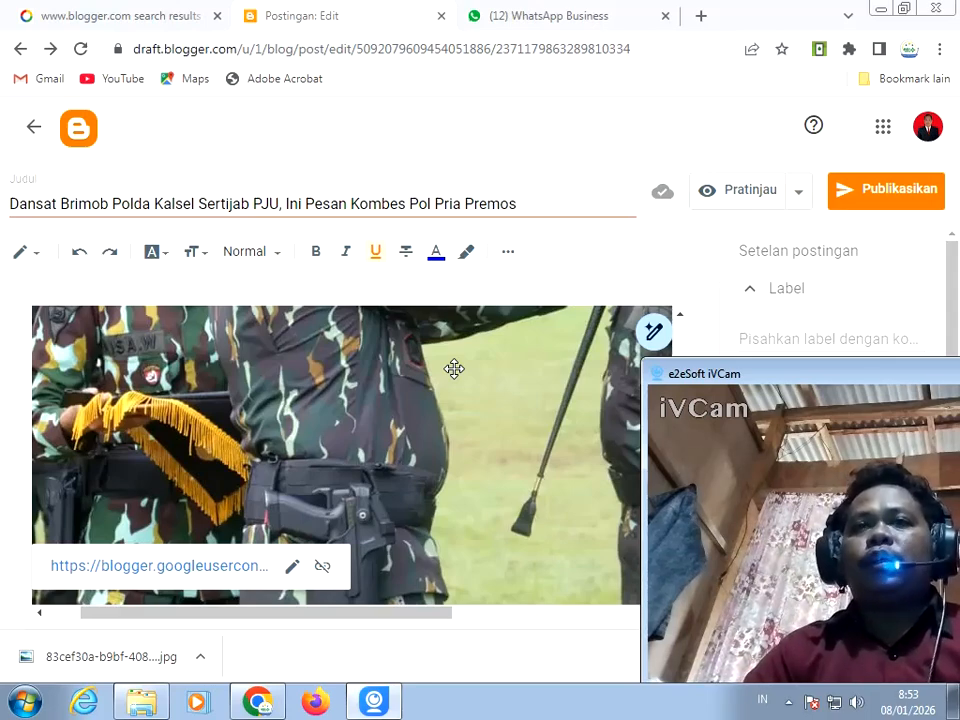
click(727, 203)
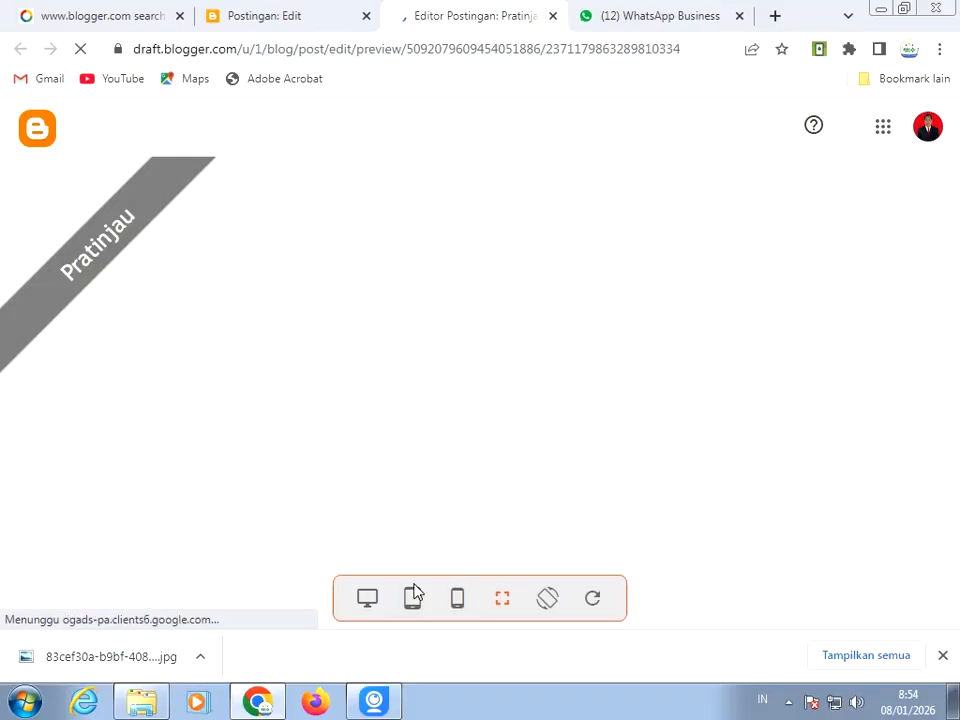
click(413, 594)
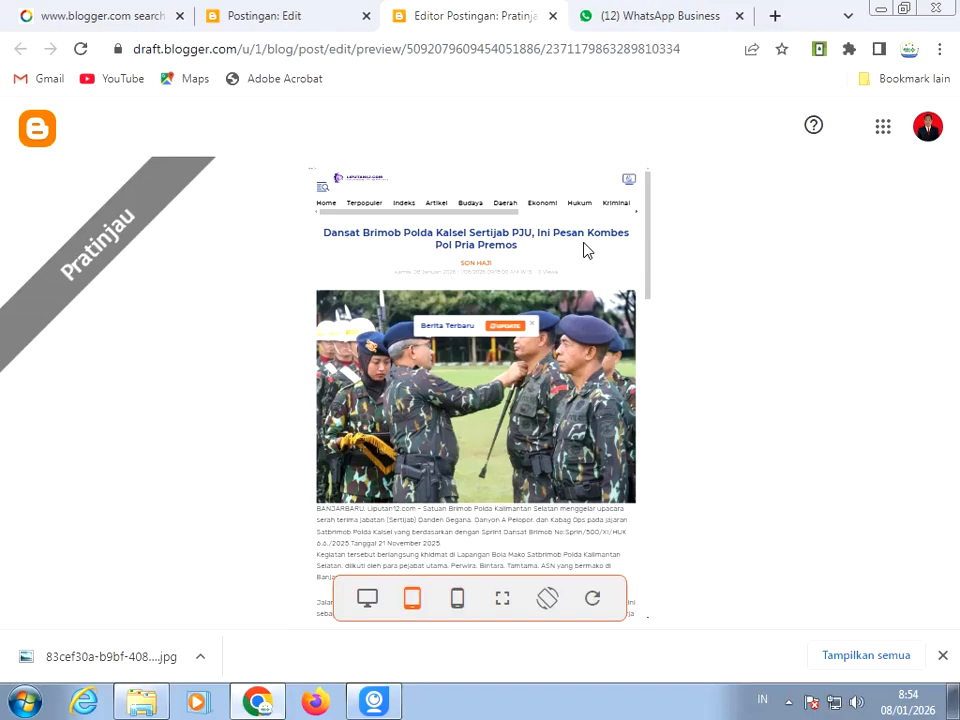
scroll(497, 348, down, 10)
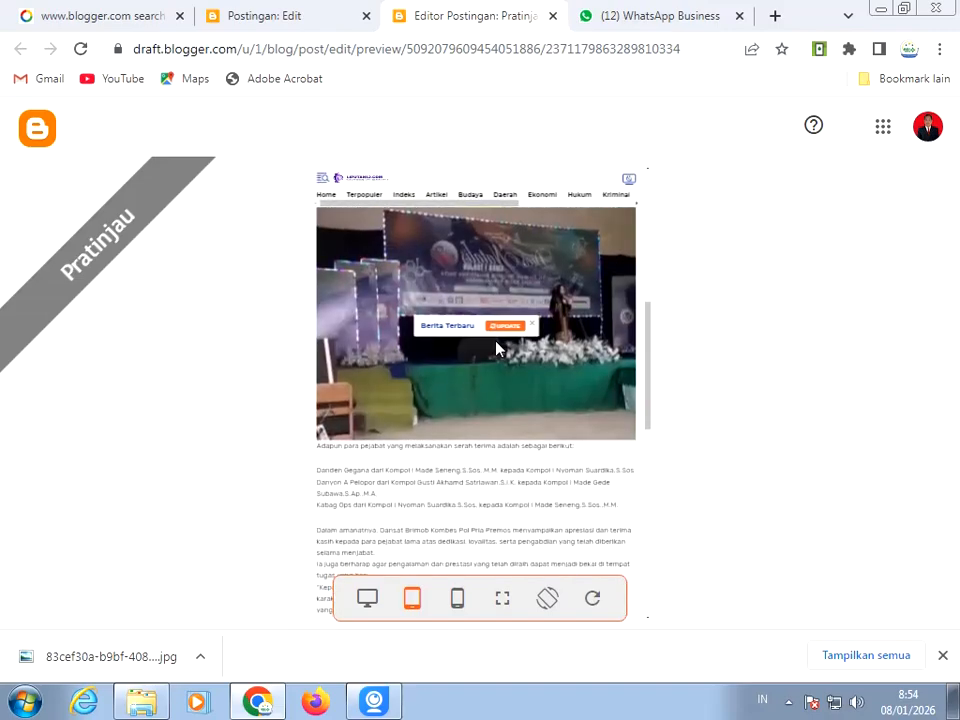
scroll(497, 348, down, 5)
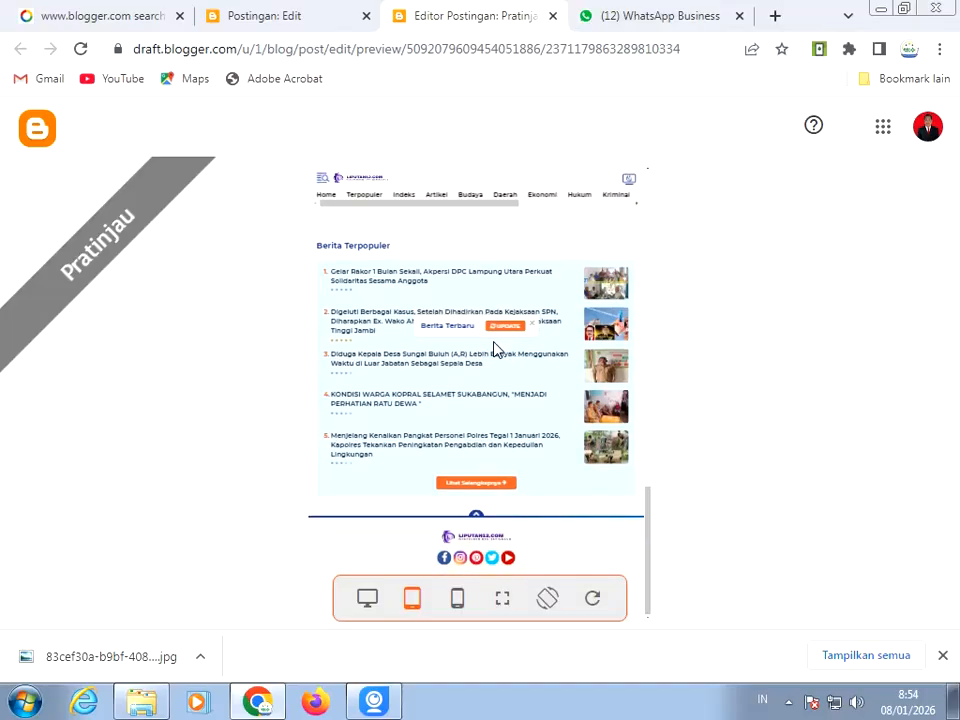
scroll(497, 348, up, 5)
scroll(497, 348, up, 10)
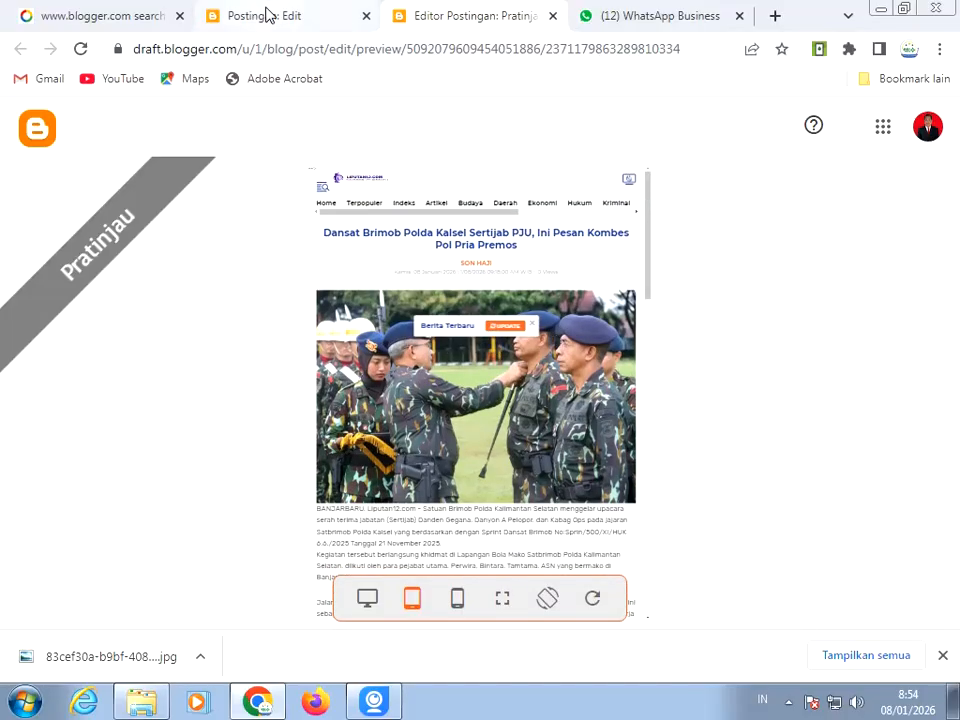
Return to the post editor and assign the existing label TNI-Polri to the post
click(283, 15)
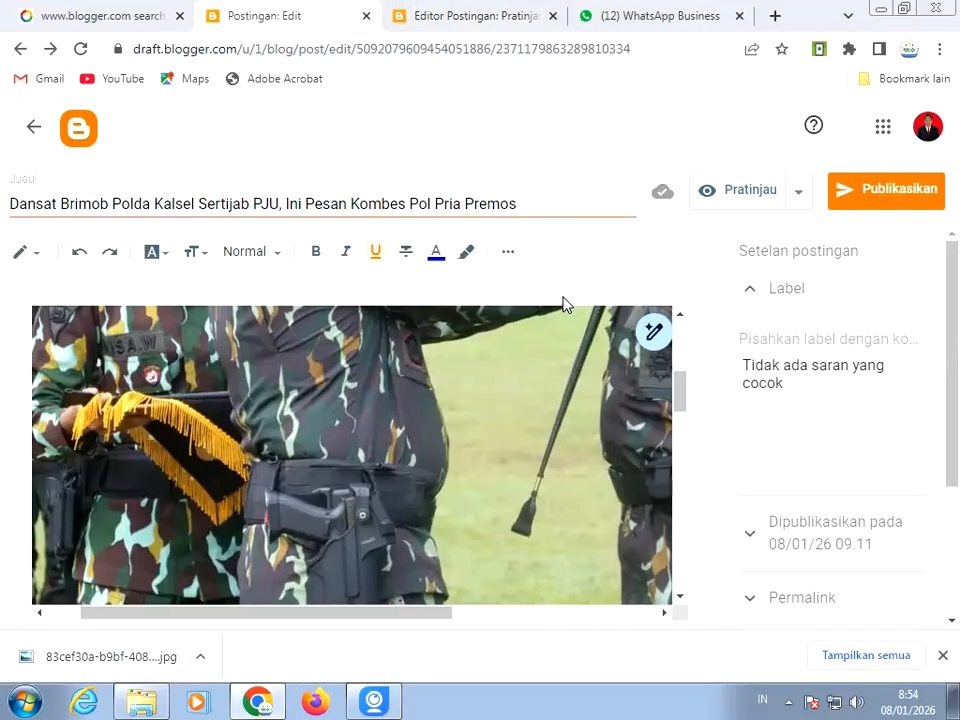
click(765, 334)
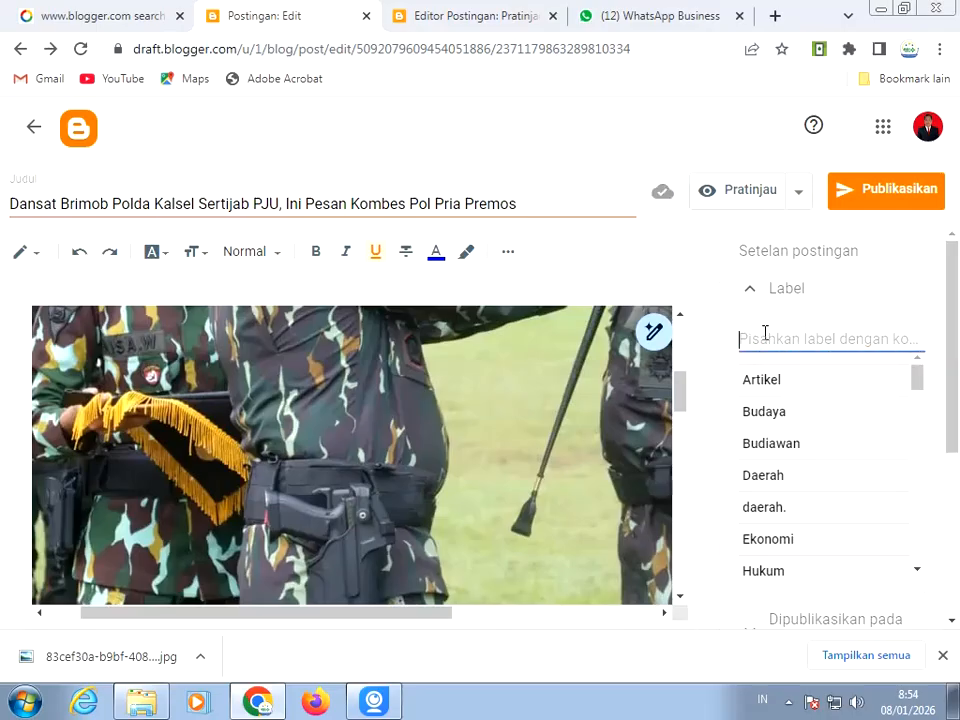
text(t)
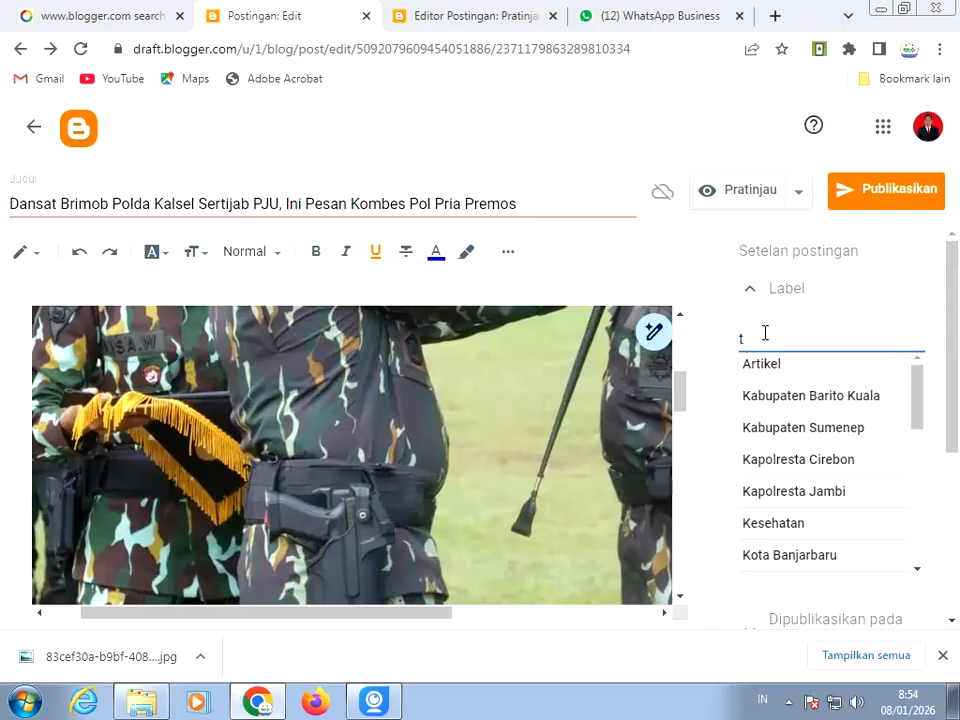
text(ni)
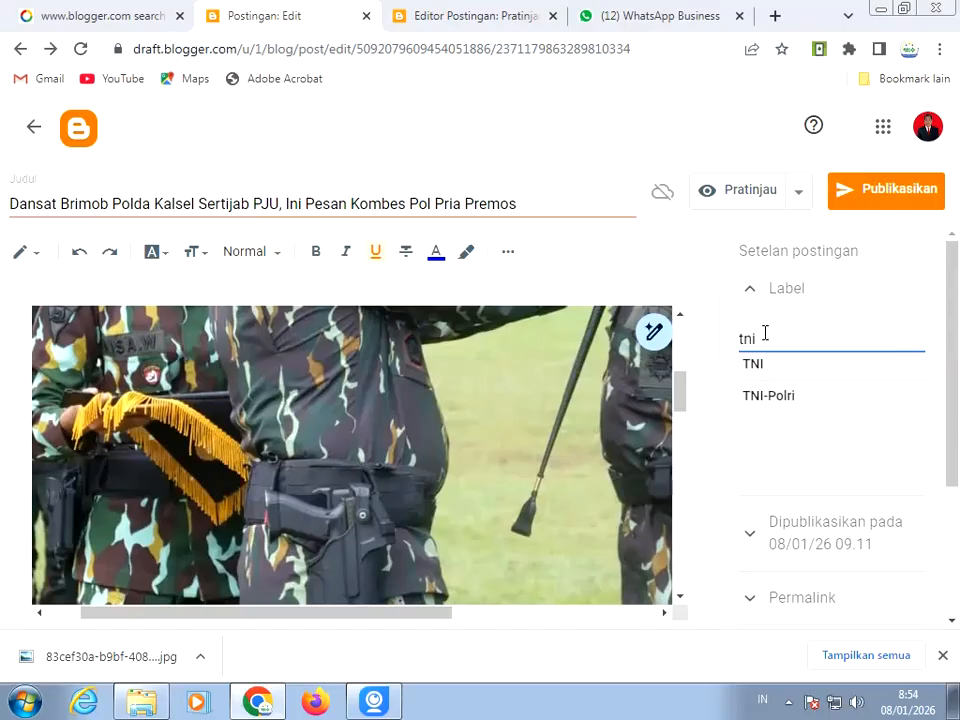
click(804, 396)
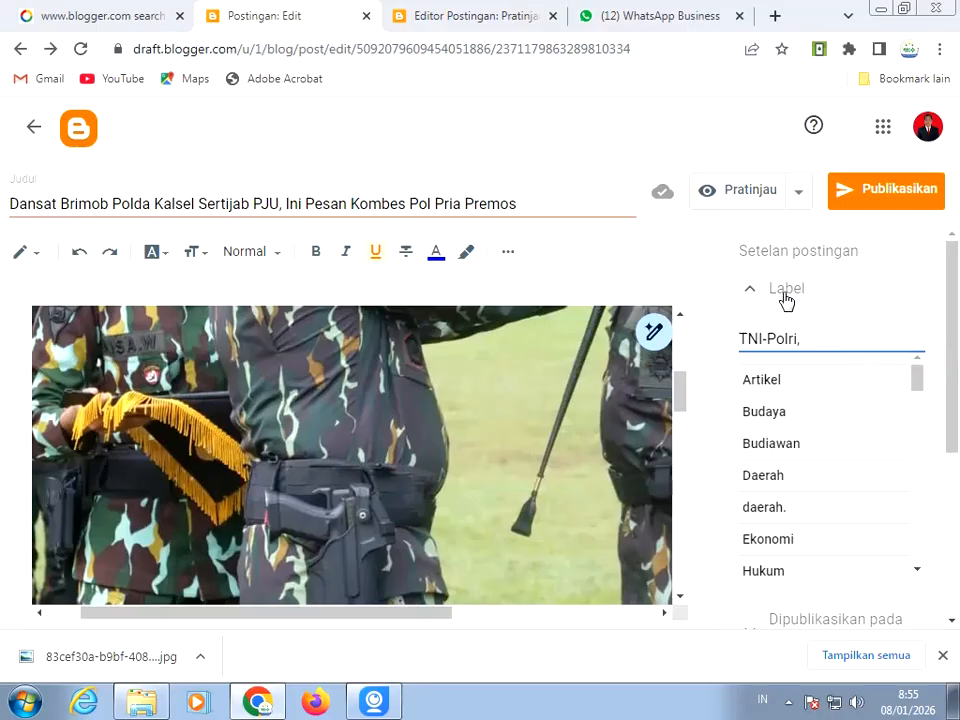
click(752, 298)
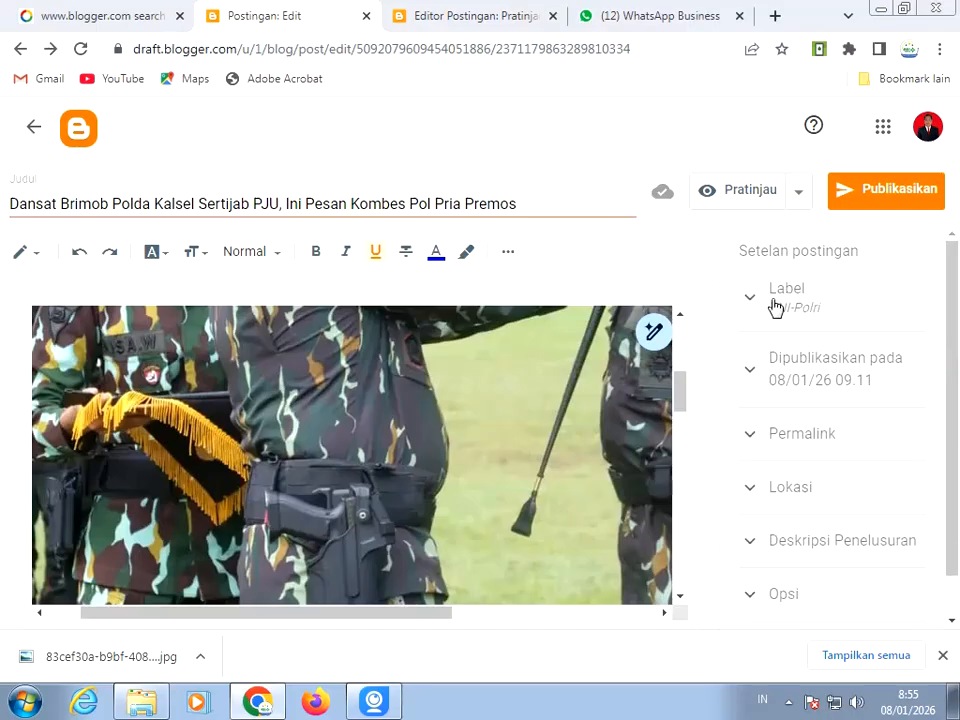
click(752, 308)
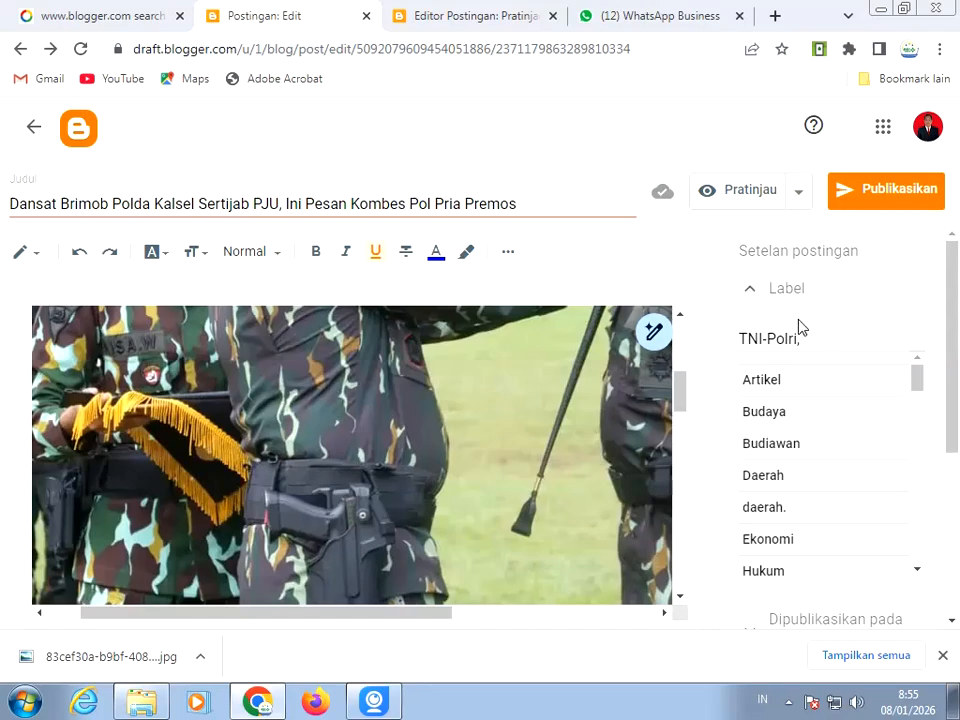
Publish the post to the blog and confirm the publication
click(376, 701)
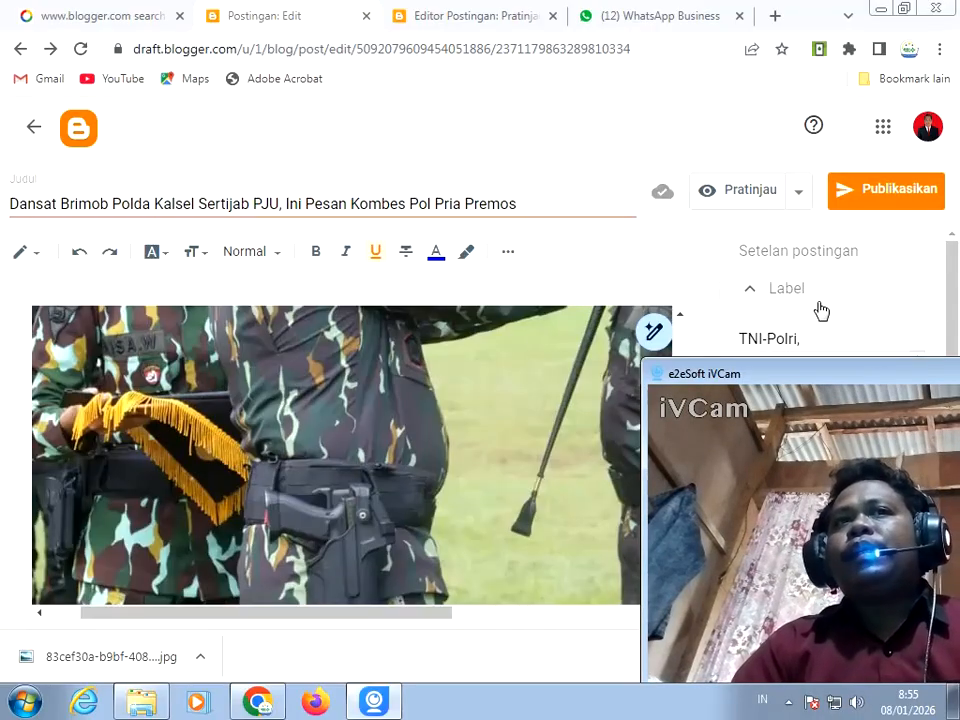
click(872, 197)
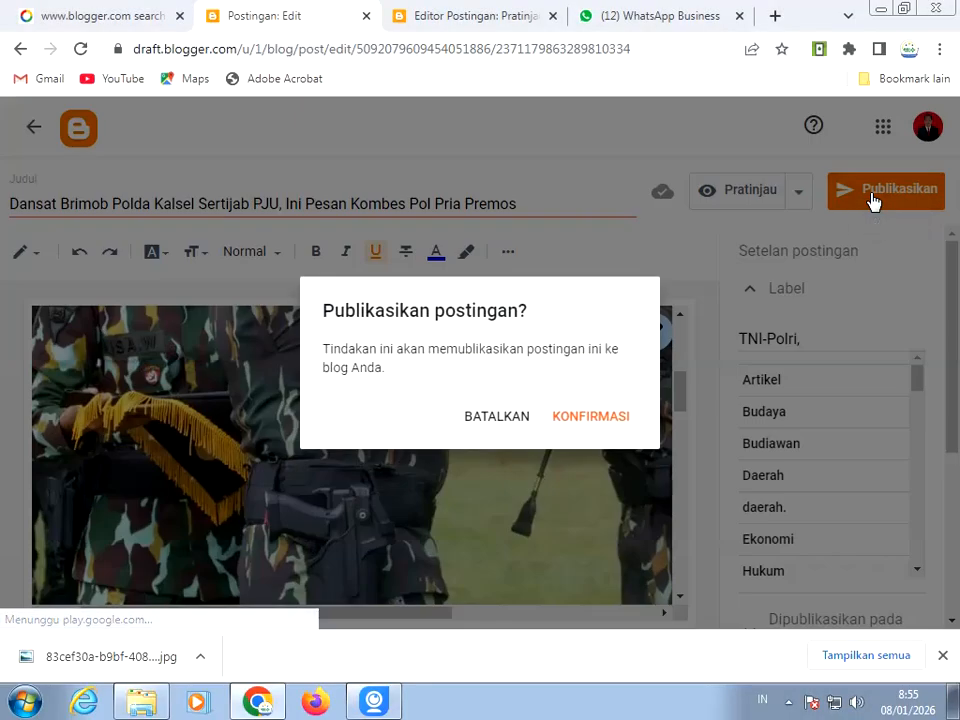
click(601, 418)
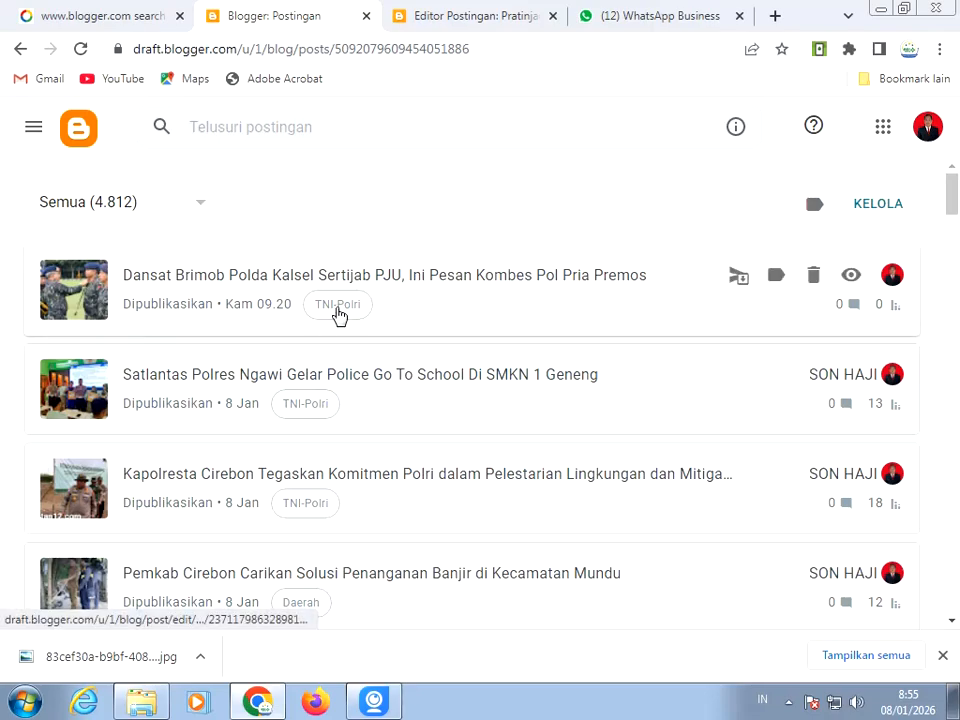
View the newly published Dansat Brimob article on the live site and check its label, title, photos and text
click(852, 277)
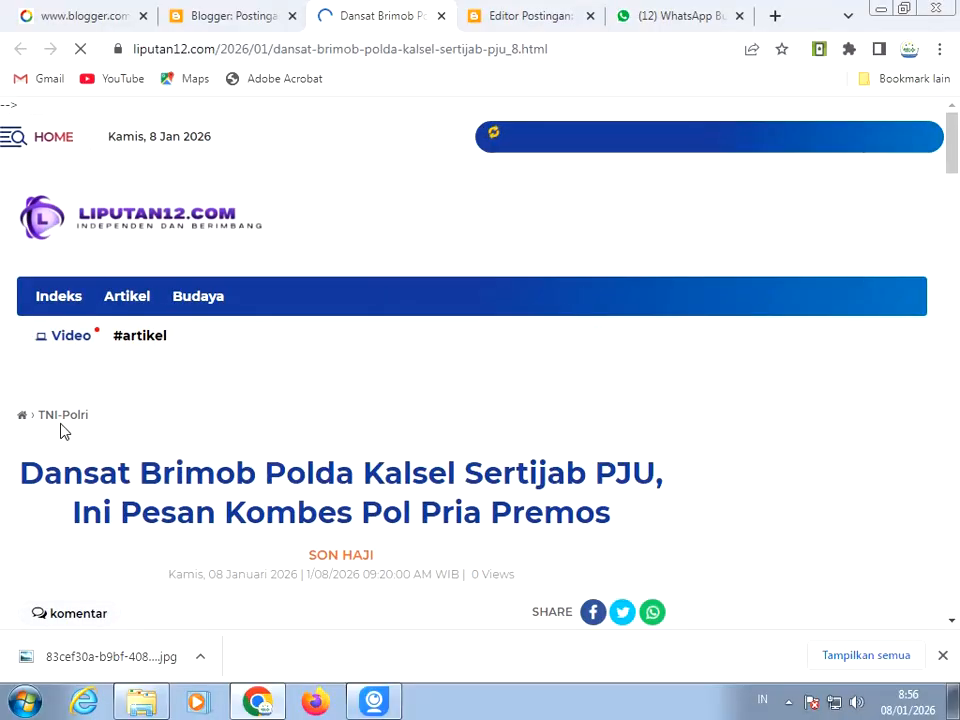
scroll(227, 443, down, 3)
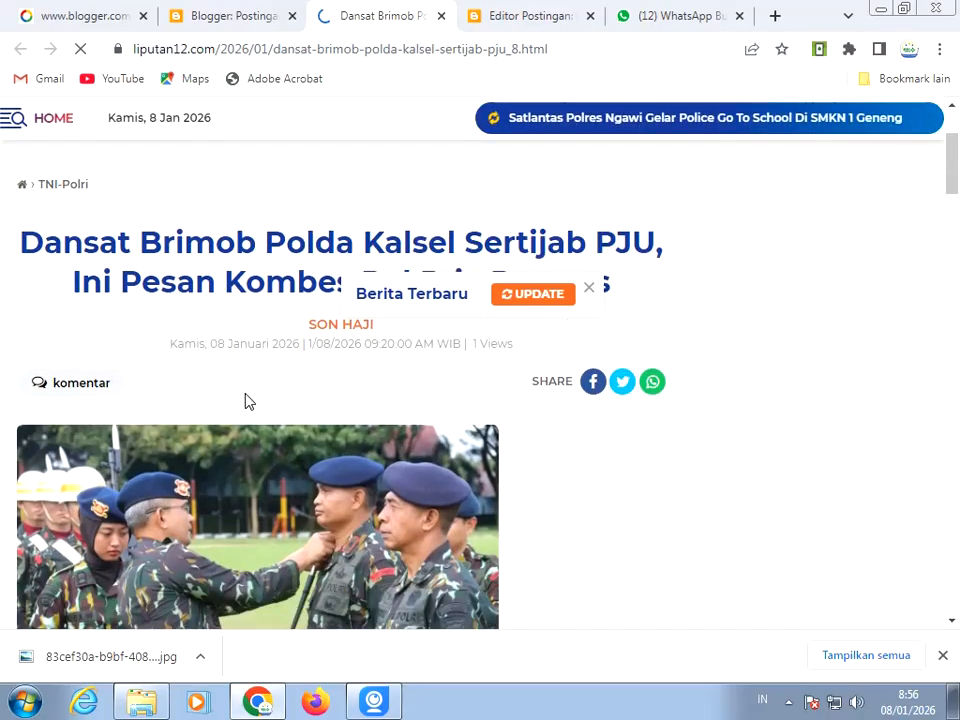
scroll(332, 420, down, 5)
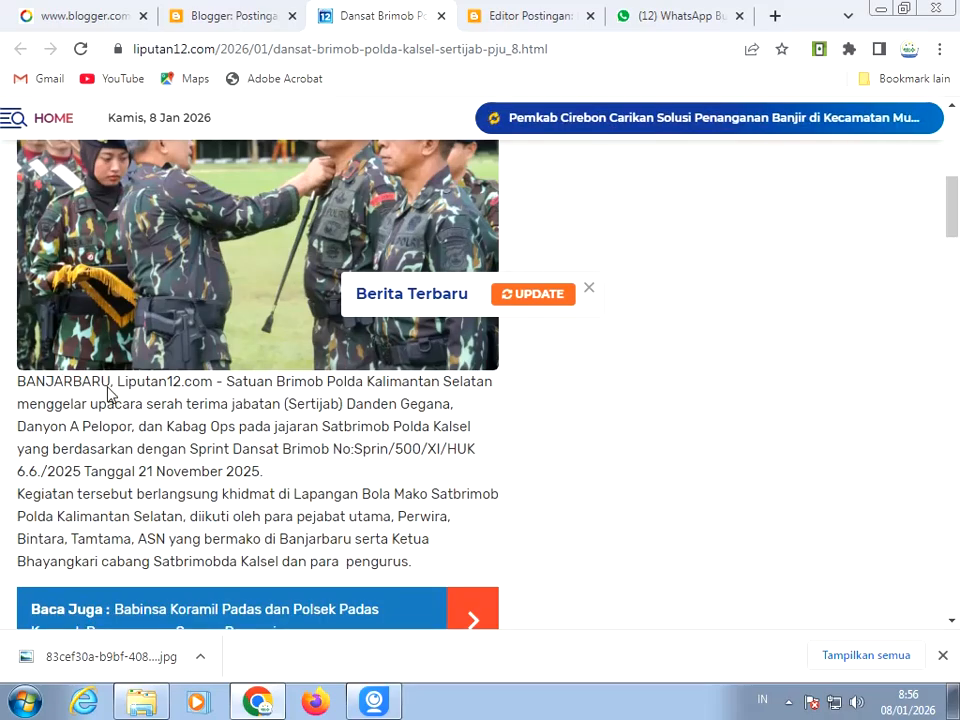
scroll(135, 388, down, 1)
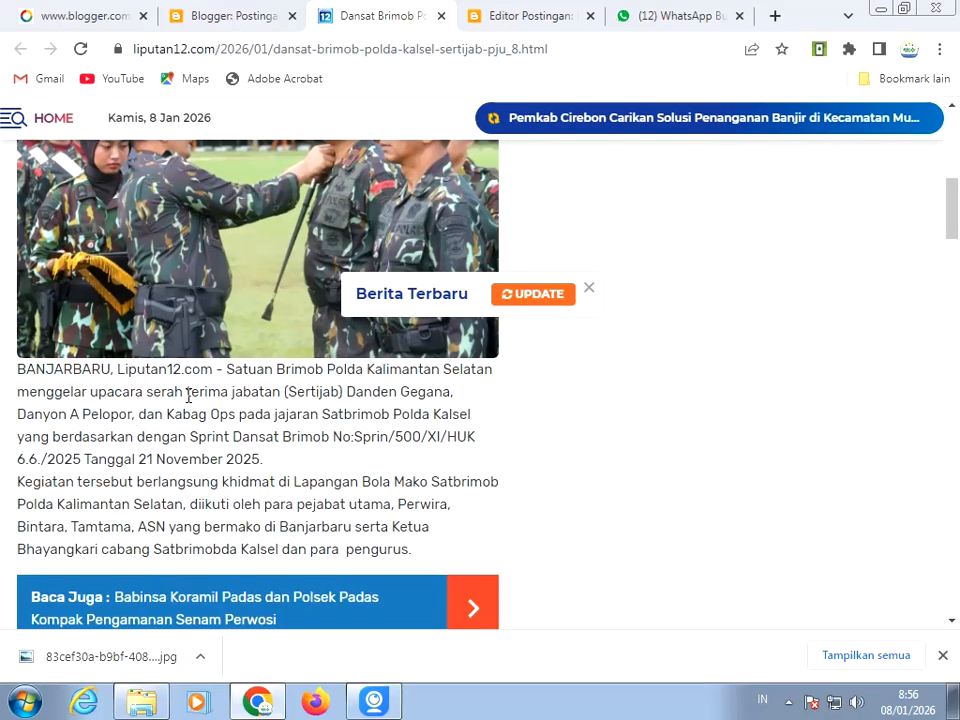
scroll(188, 396, down, 4)
scroll(230, 428, down, 2)
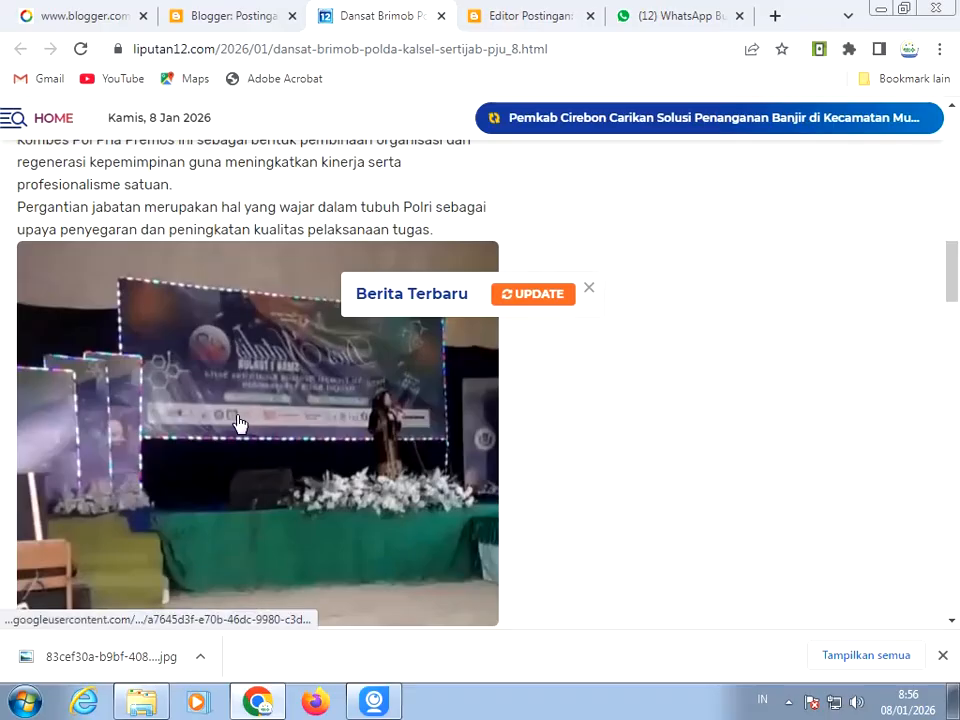
Read the live article from the second photo down to its closing line and label
scroll(242, 424, down, 4)
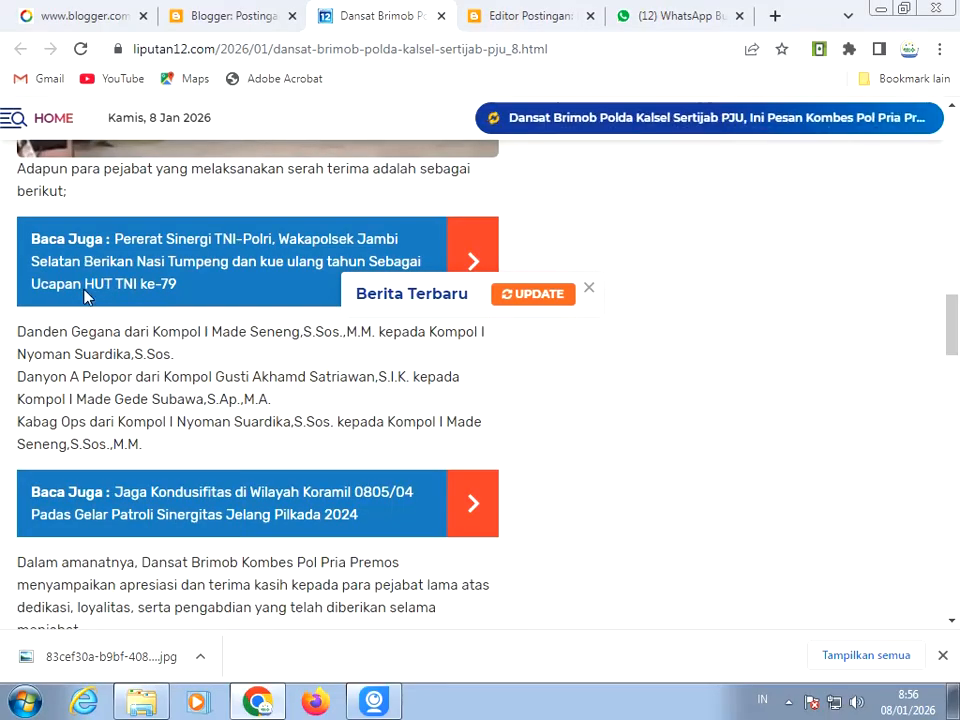
scroll(88, 310, up, 2)
scroll(110, 365, up, 4)
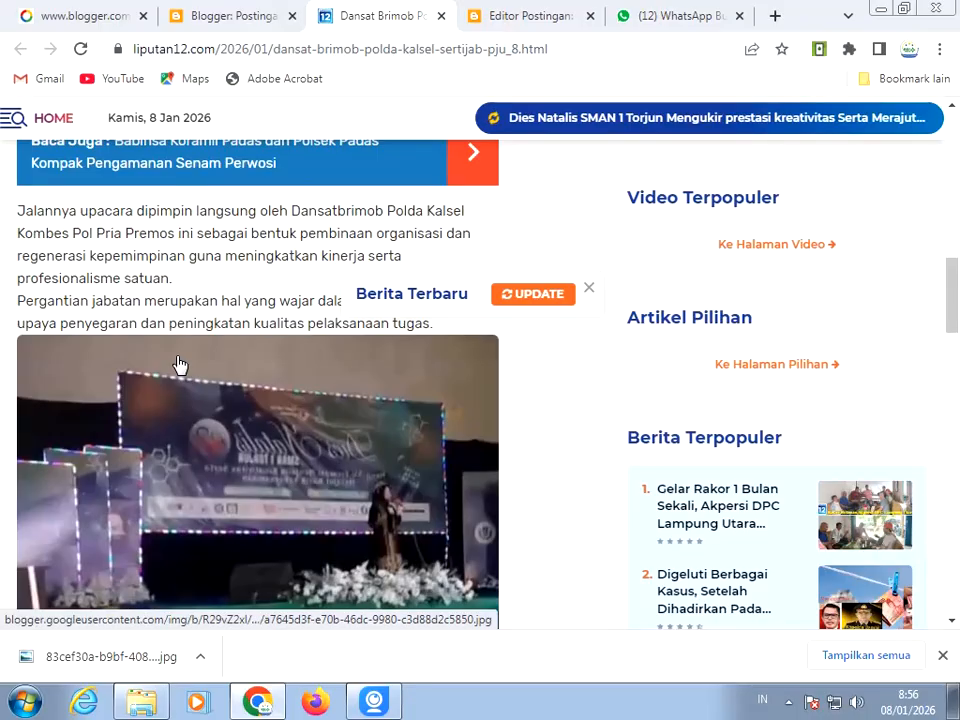
scroll(186, 368, down, 9)
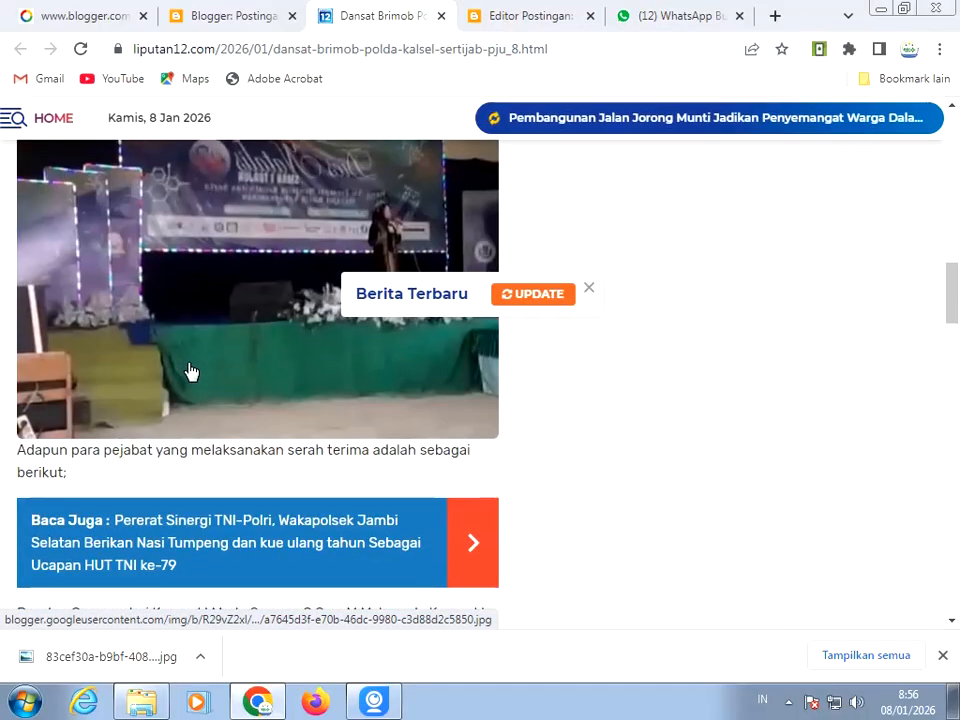
scroll(190, 368, down, 1)
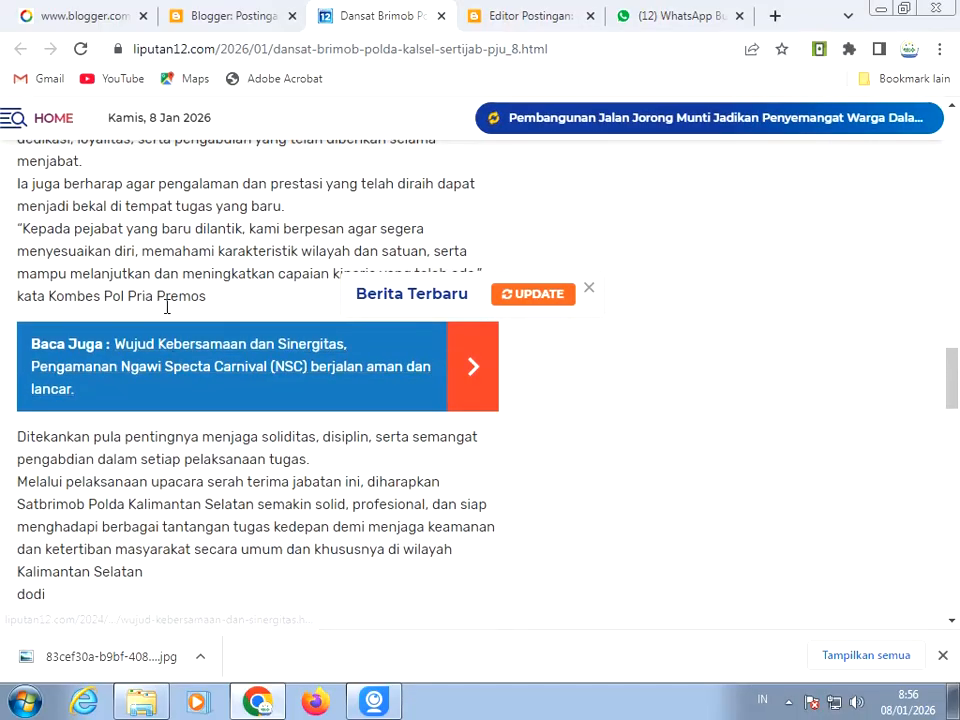
scroll(147, 456, down, 1)
scroll(147, 456, down, 2)
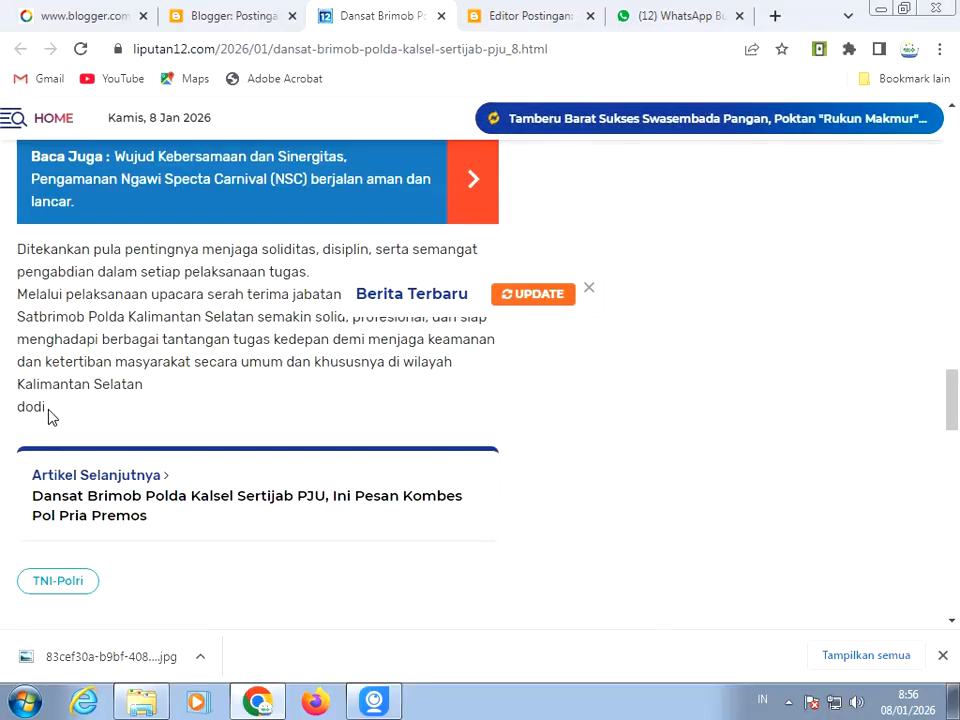
Review the whole published article again, checking its title, both photos and the text between them
scroll(107, 410, up, 7)
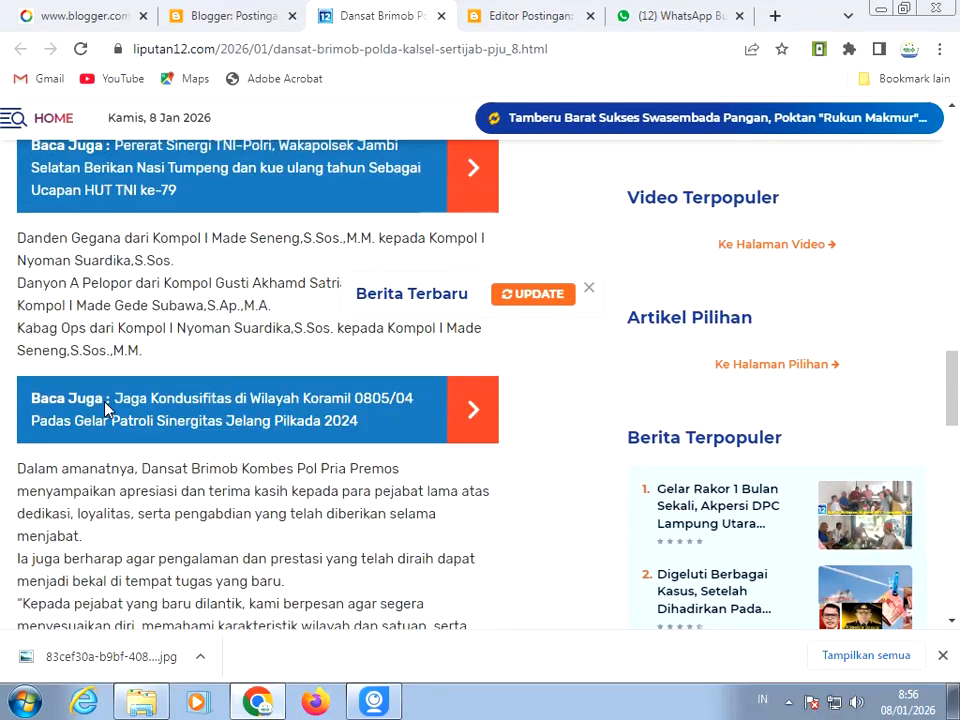
scroll(119, 513, up, 8)
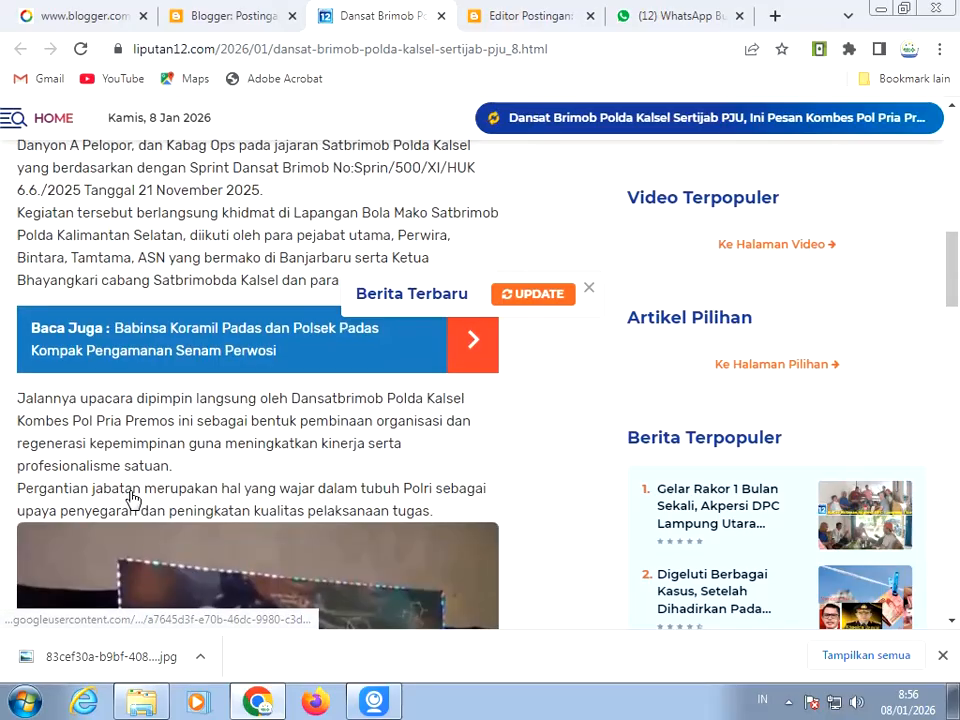
scroll(137, 497, up, 3)
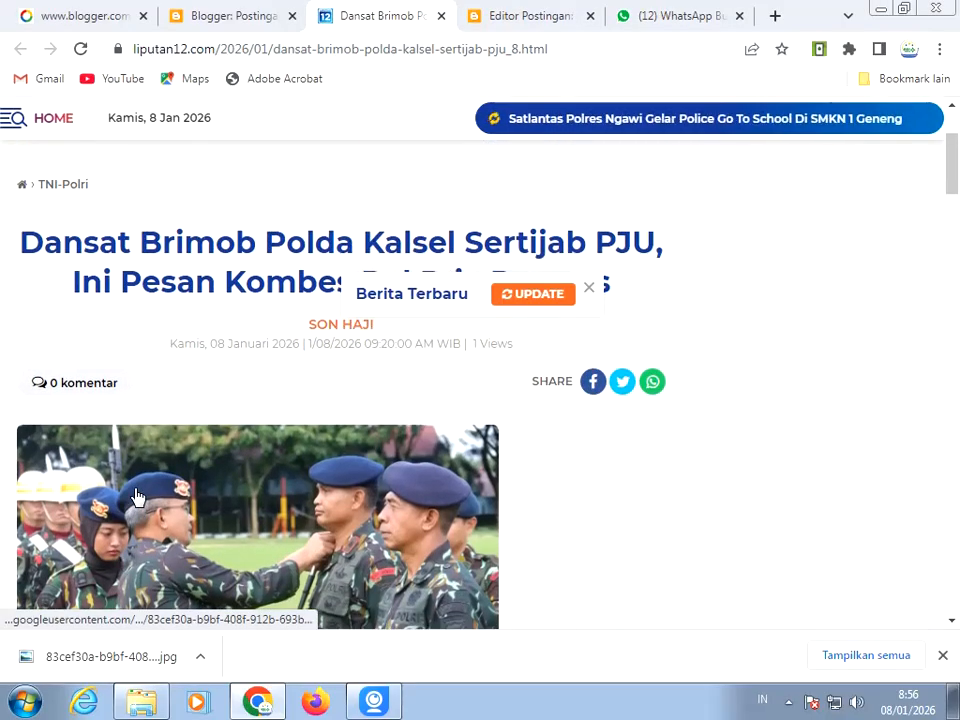
scroll(153, 500, down, 2)
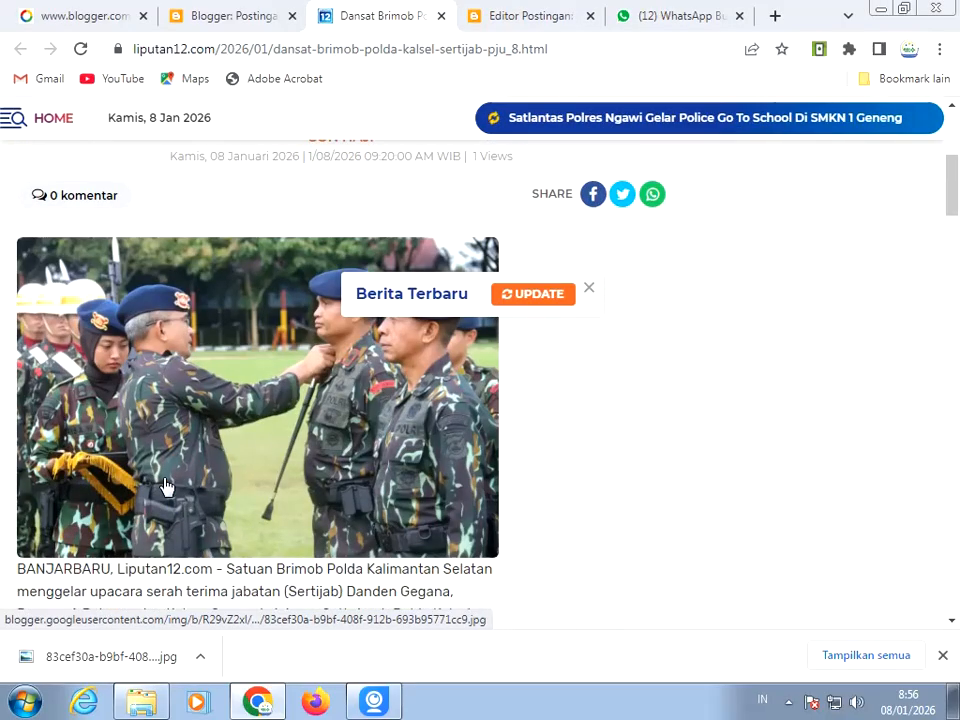
scroll(160, 500, down, 12)
scroll(193, 512, down, 7)
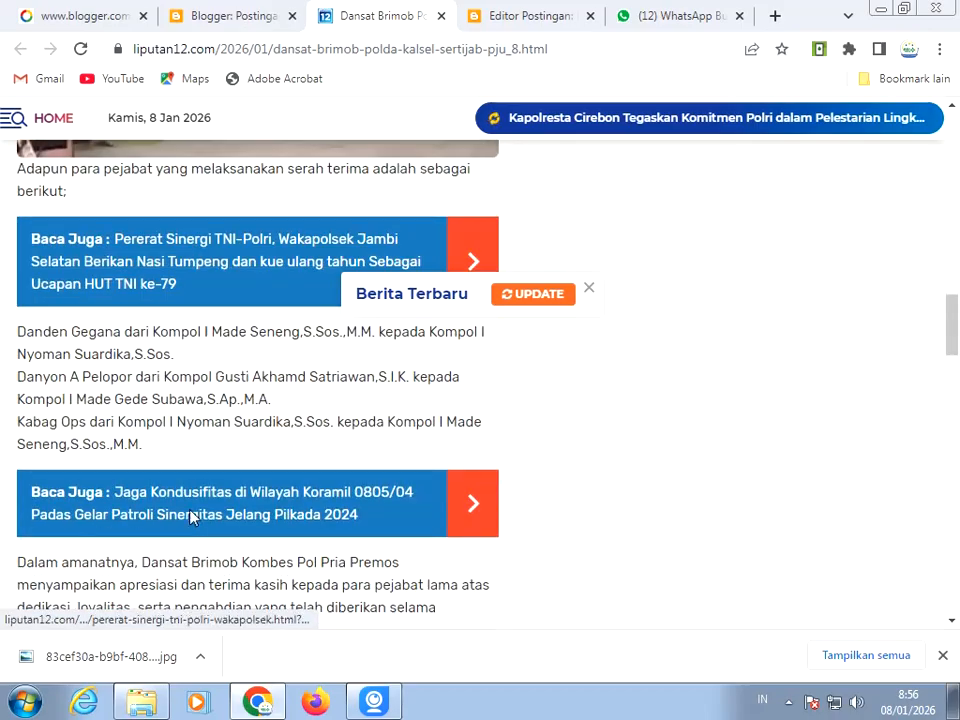
scroll(218, 505, up, 6)
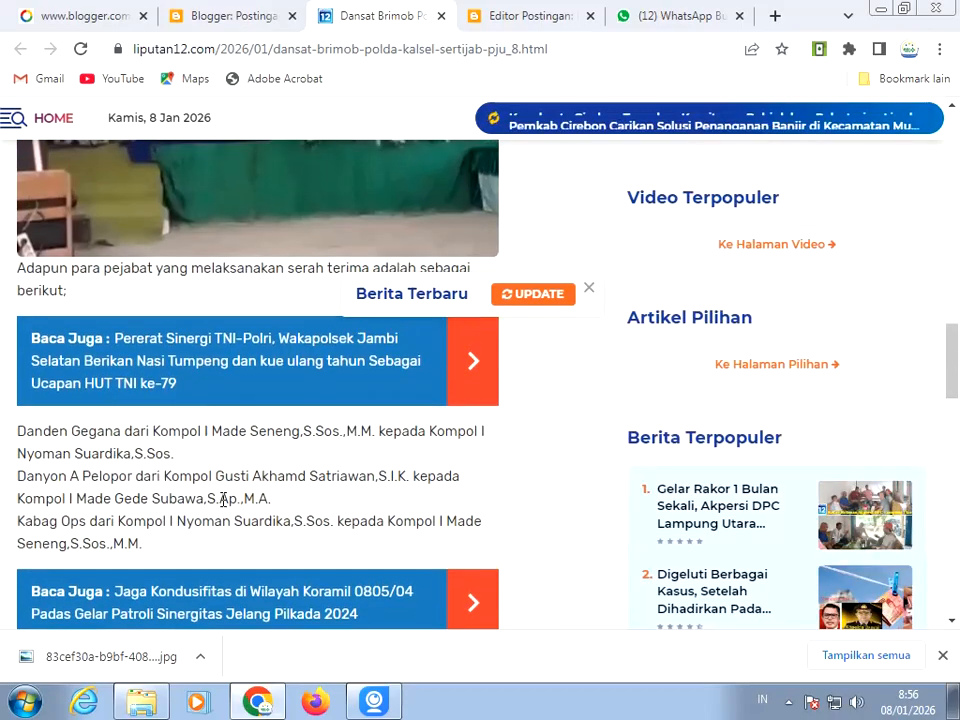
scroll(224, 508, up, 10)
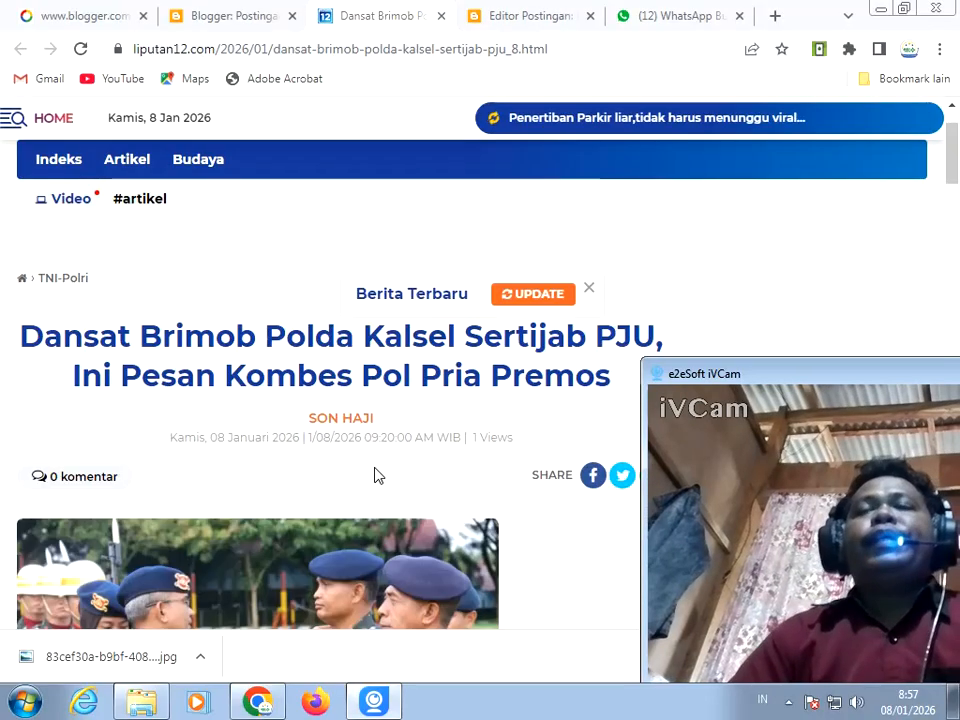
Return to the Blogger post list and check the entry of the newly published Dansat Brimob post
click(230, 28)
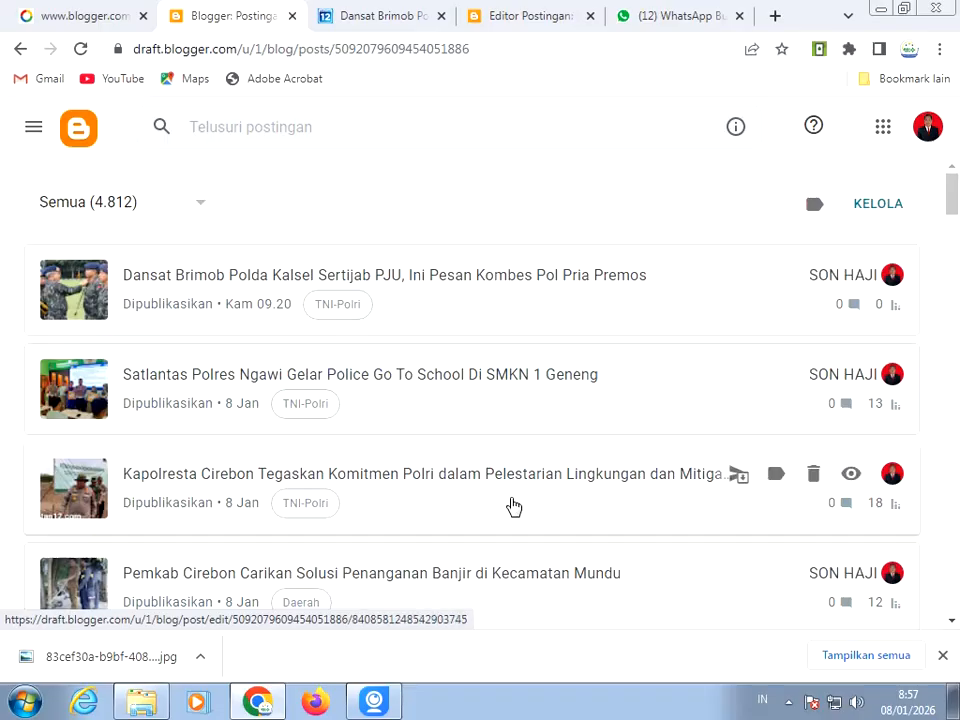
click(390, 695)
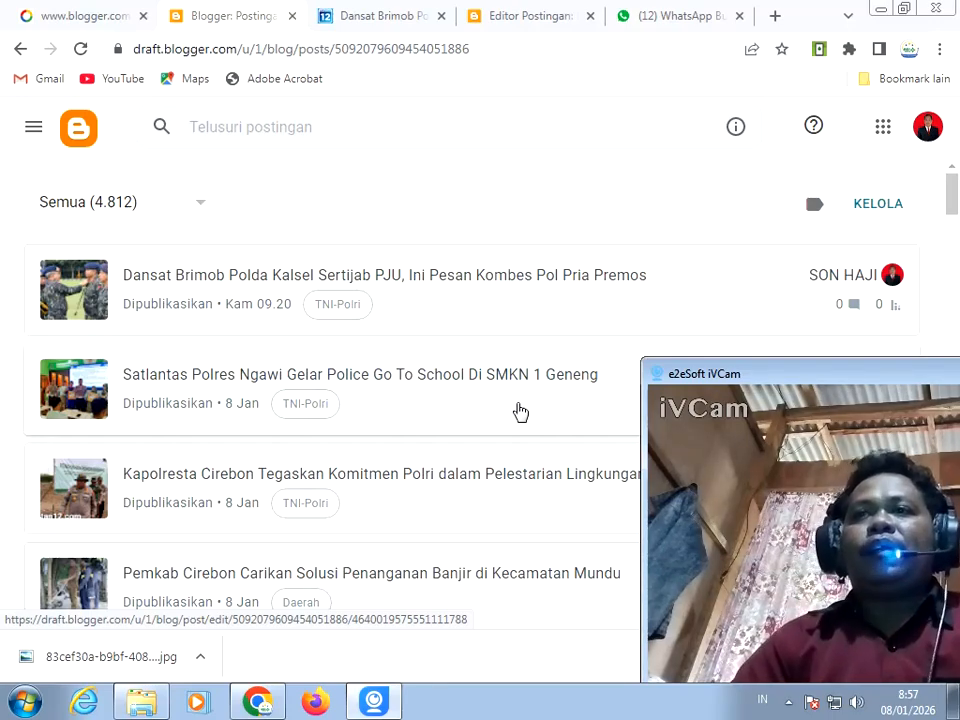
click(789, 704)
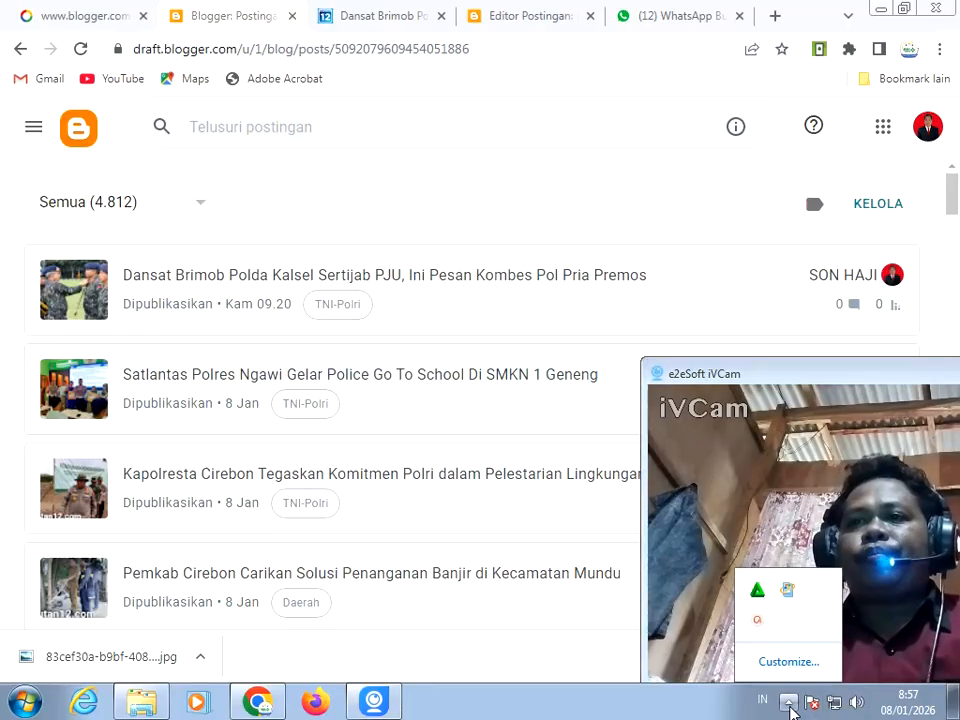